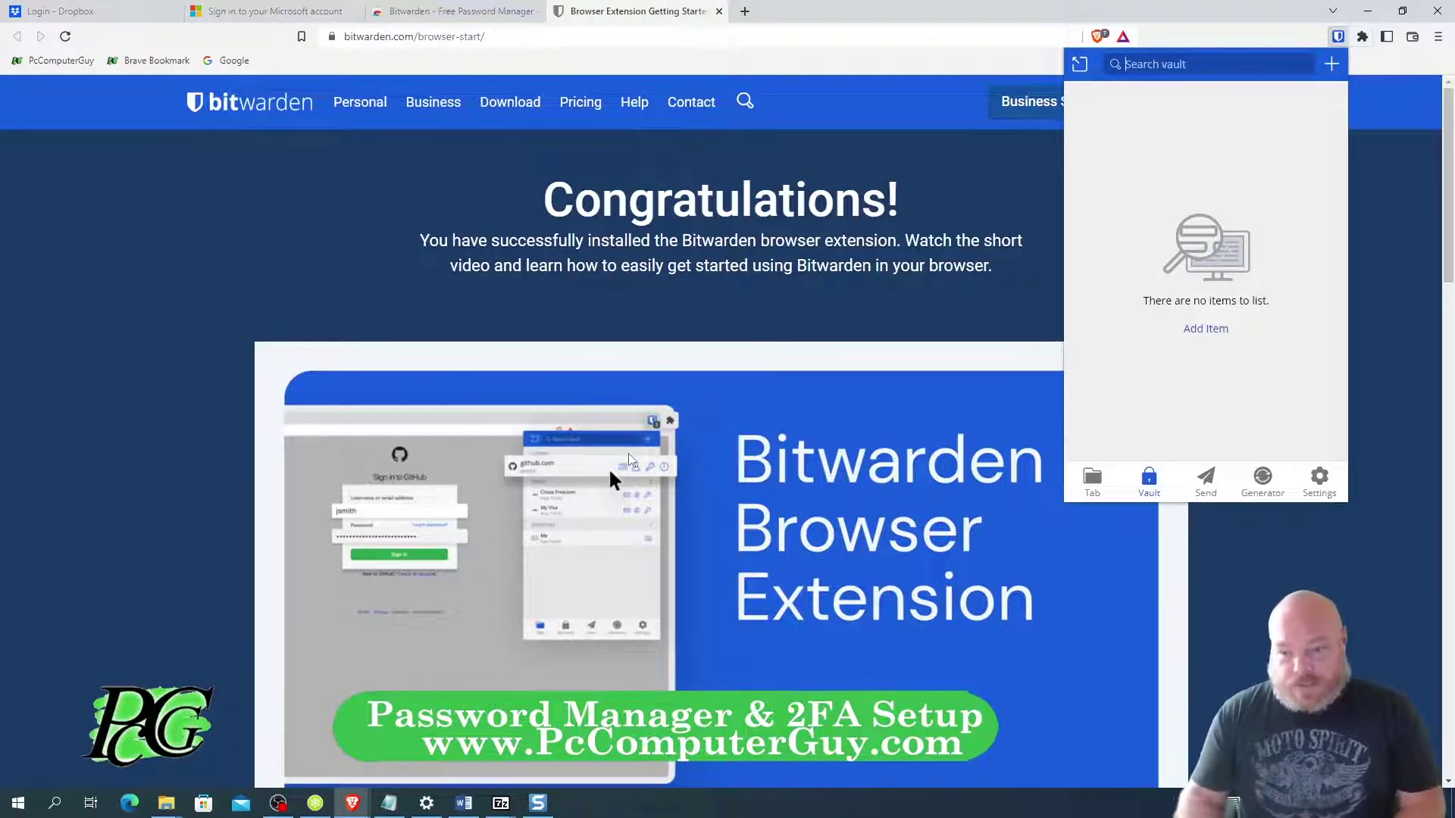
# Step: Dismiss the Bitwarden vault and close the extension getting-started and web store tabs
pyautogui.click(1016, 291)
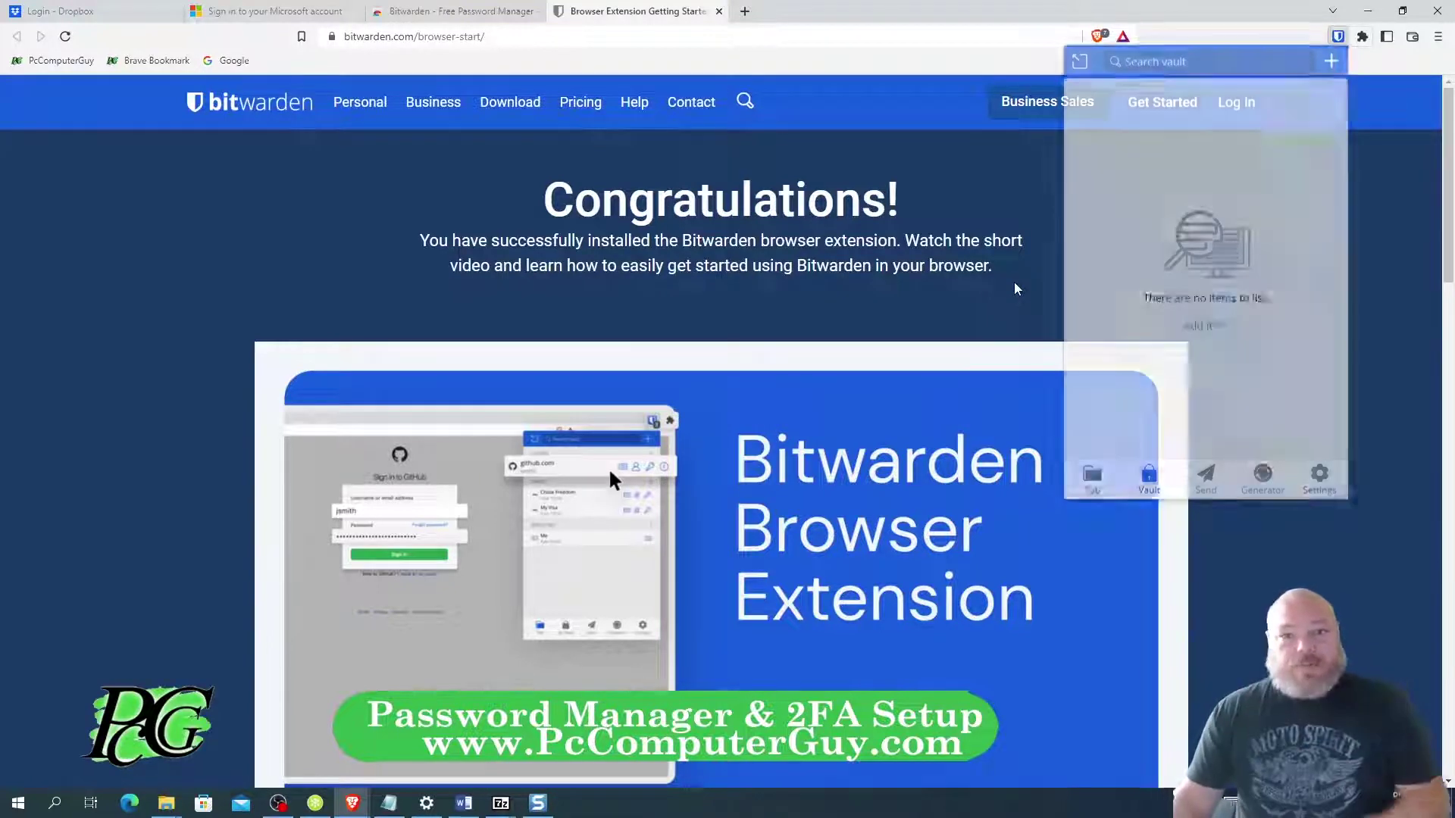
pyautogui.click(720, 12)
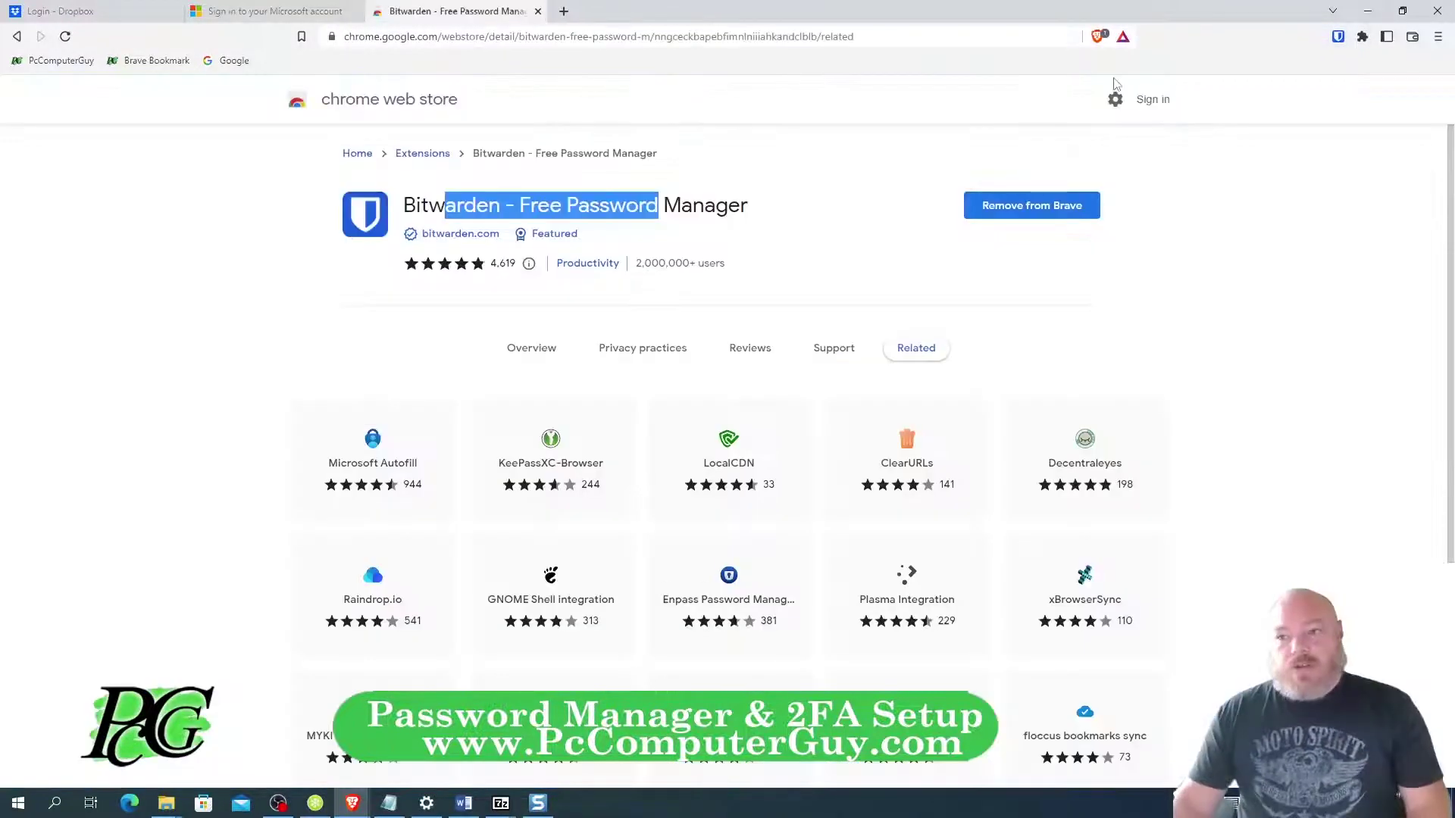
pyautogui.click(538, 11)
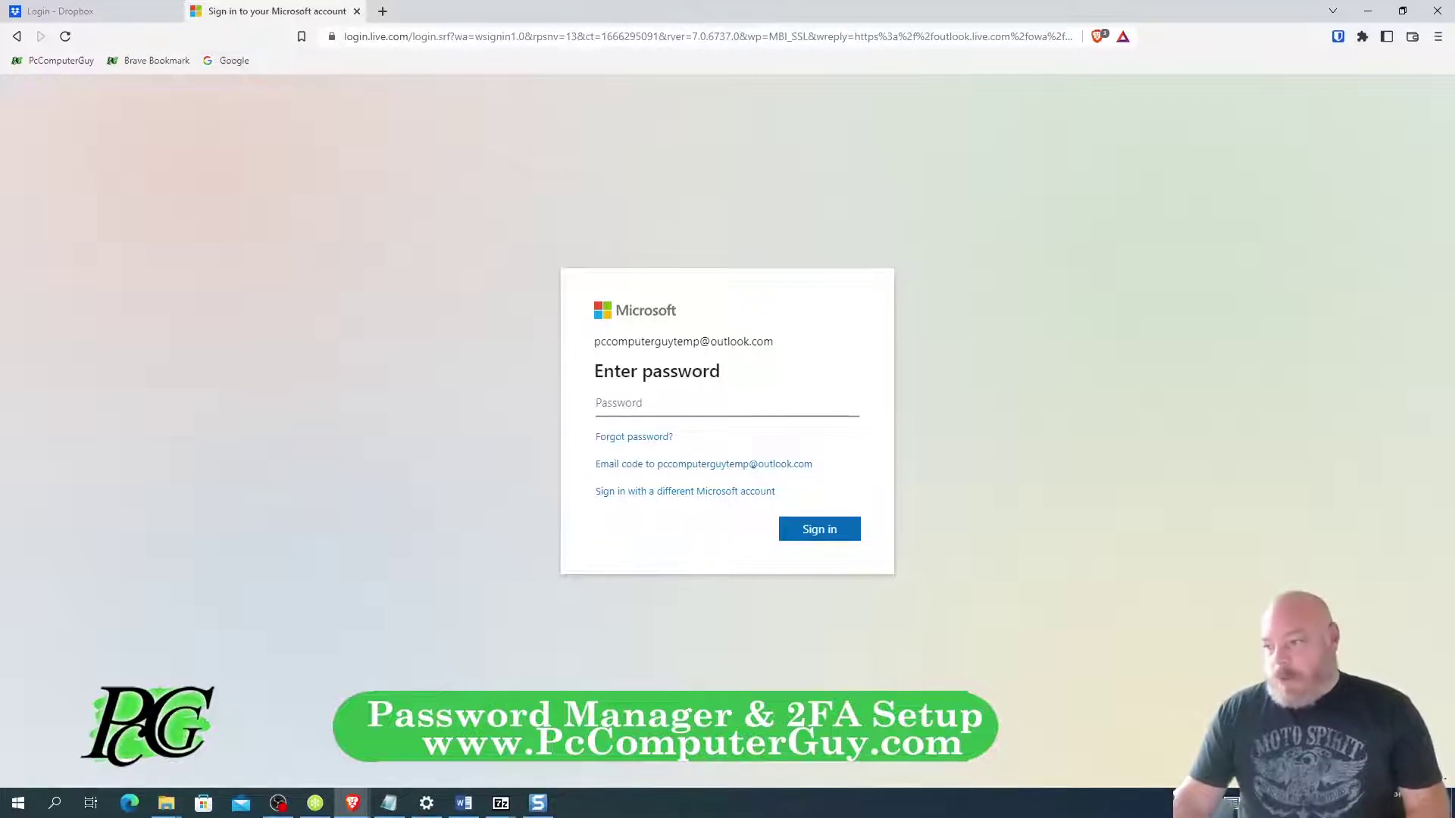
# Step: Sign in to Microsoft with the pasted password, save the login to Bitwarden, and decline staying signed in
pyautogui.hotkey('alt', 'Tab')
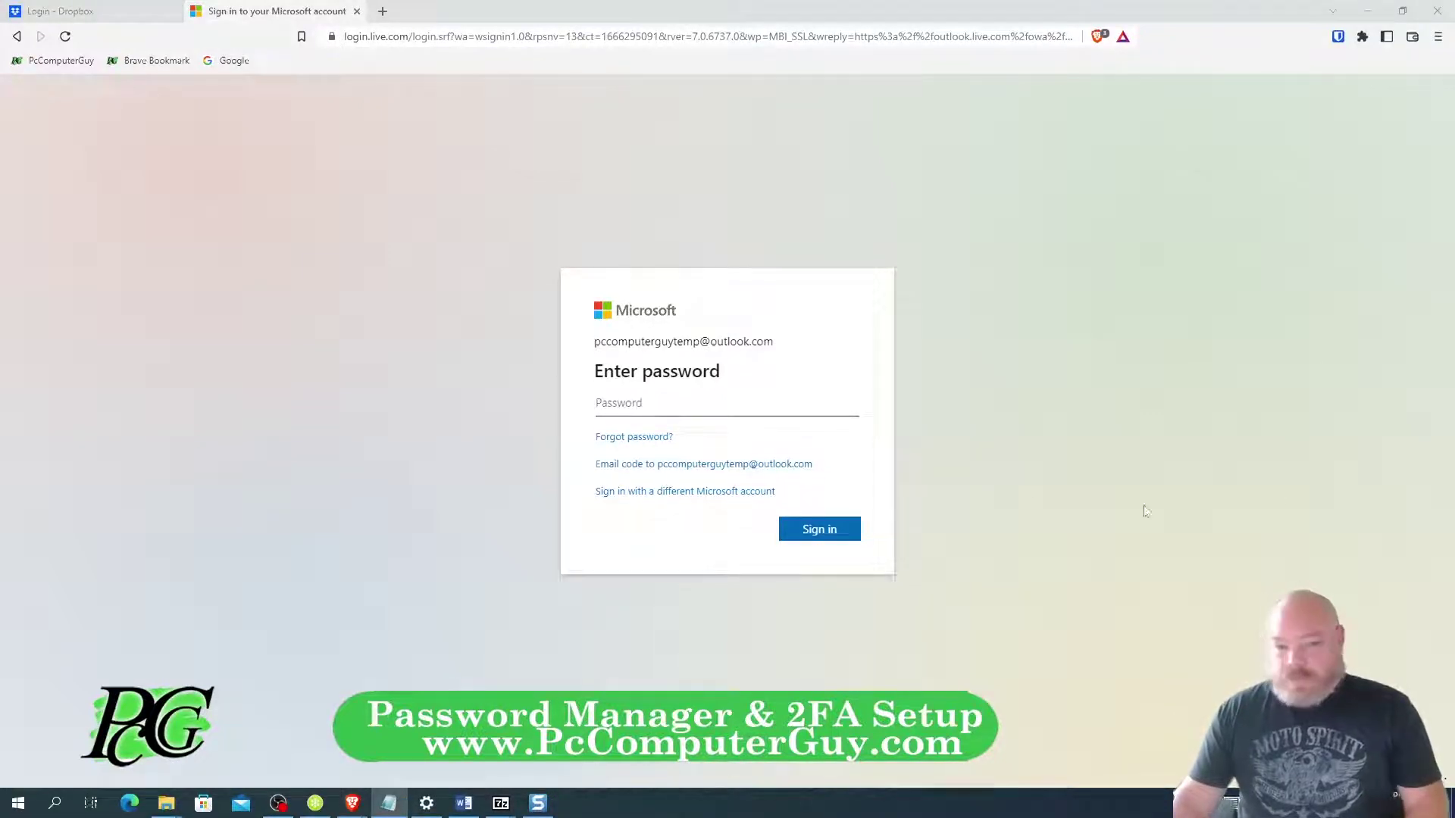
pyautogui.click(827, 405)
pyautogui.click(65, 37)
pyautogui.hotkey('ctrl', 'v')
pyautogui.click(838, 534)
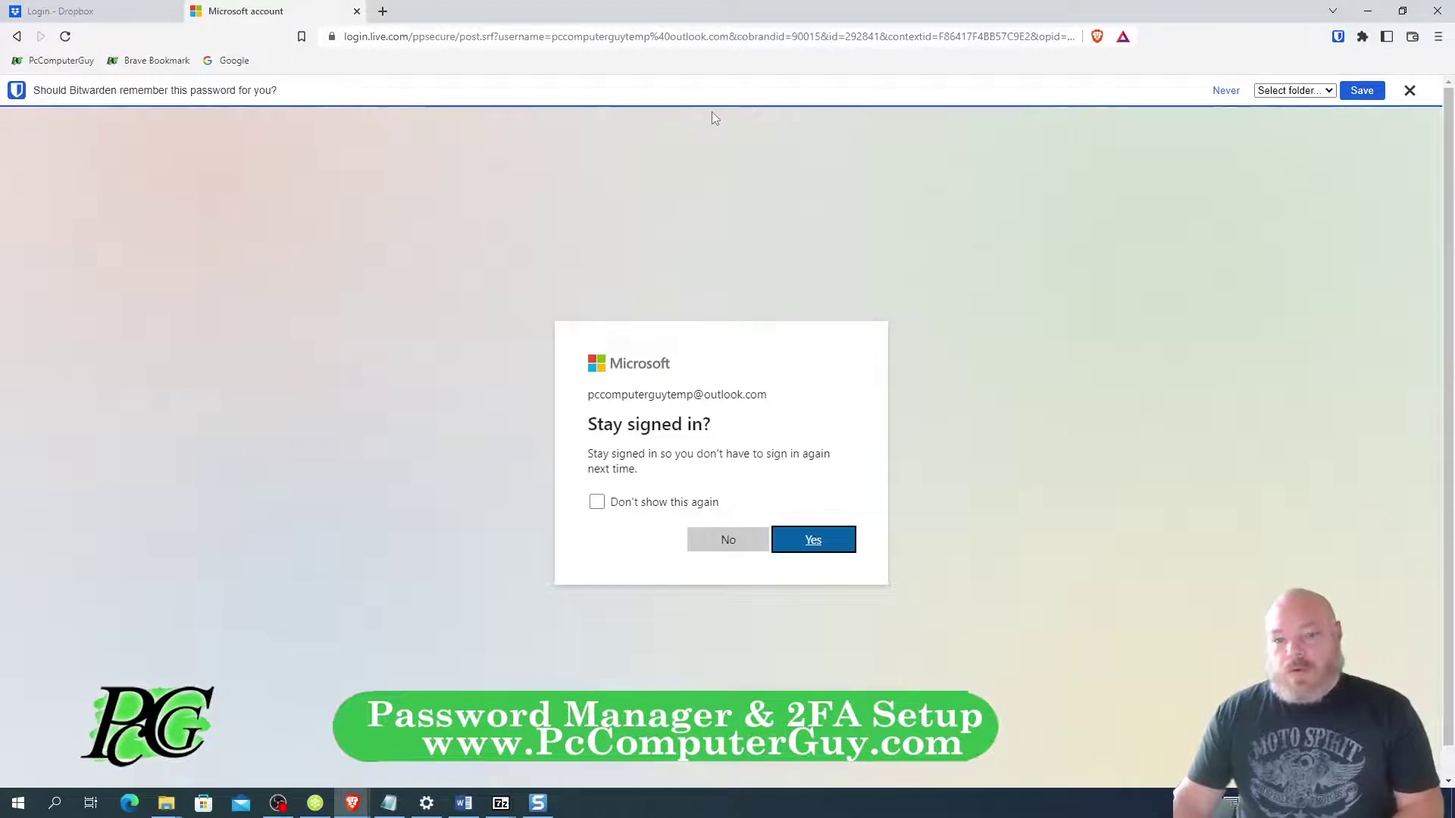
pyautogui.click(1363, 92)
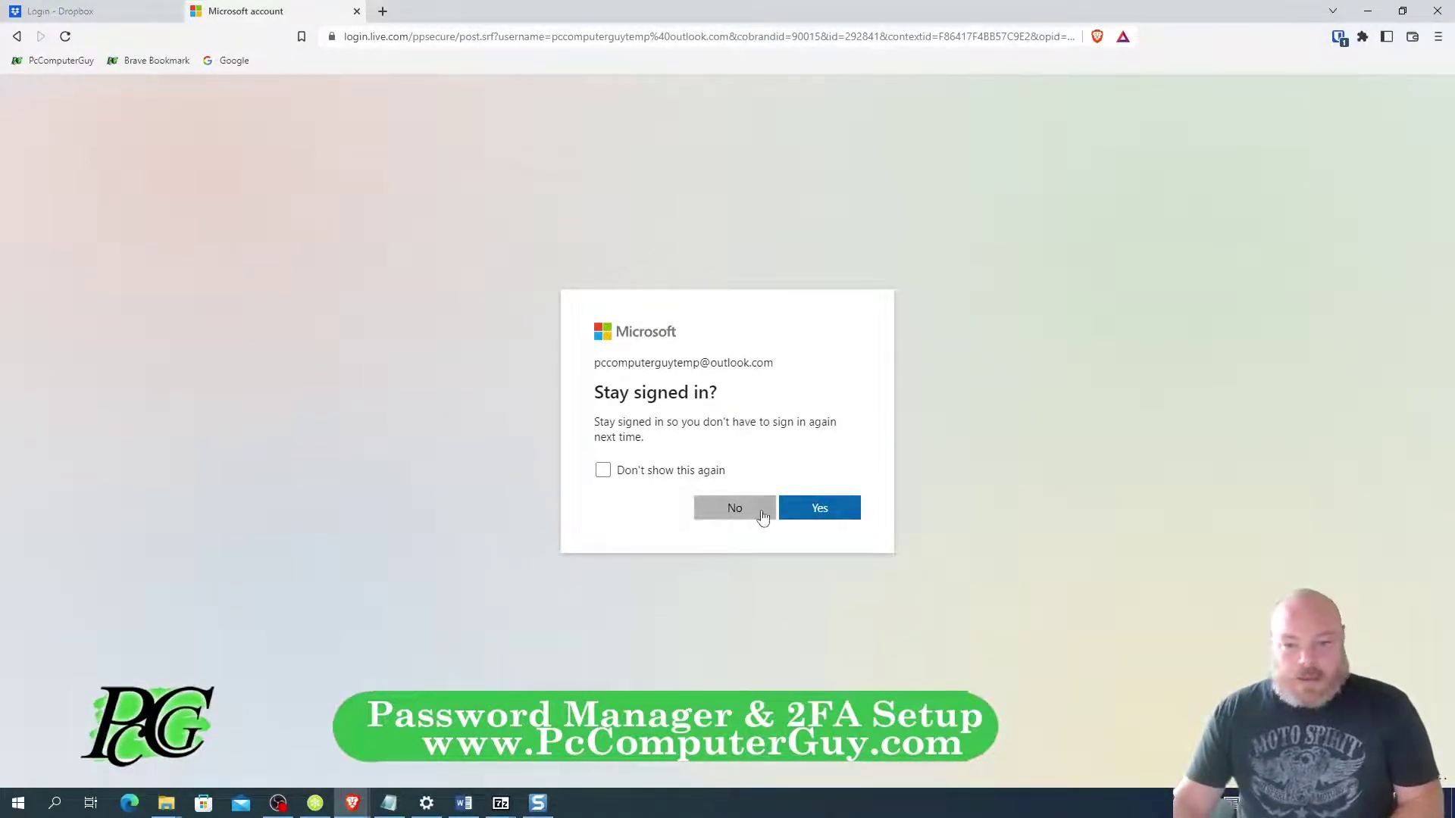
pyautogui.click(736, 512)
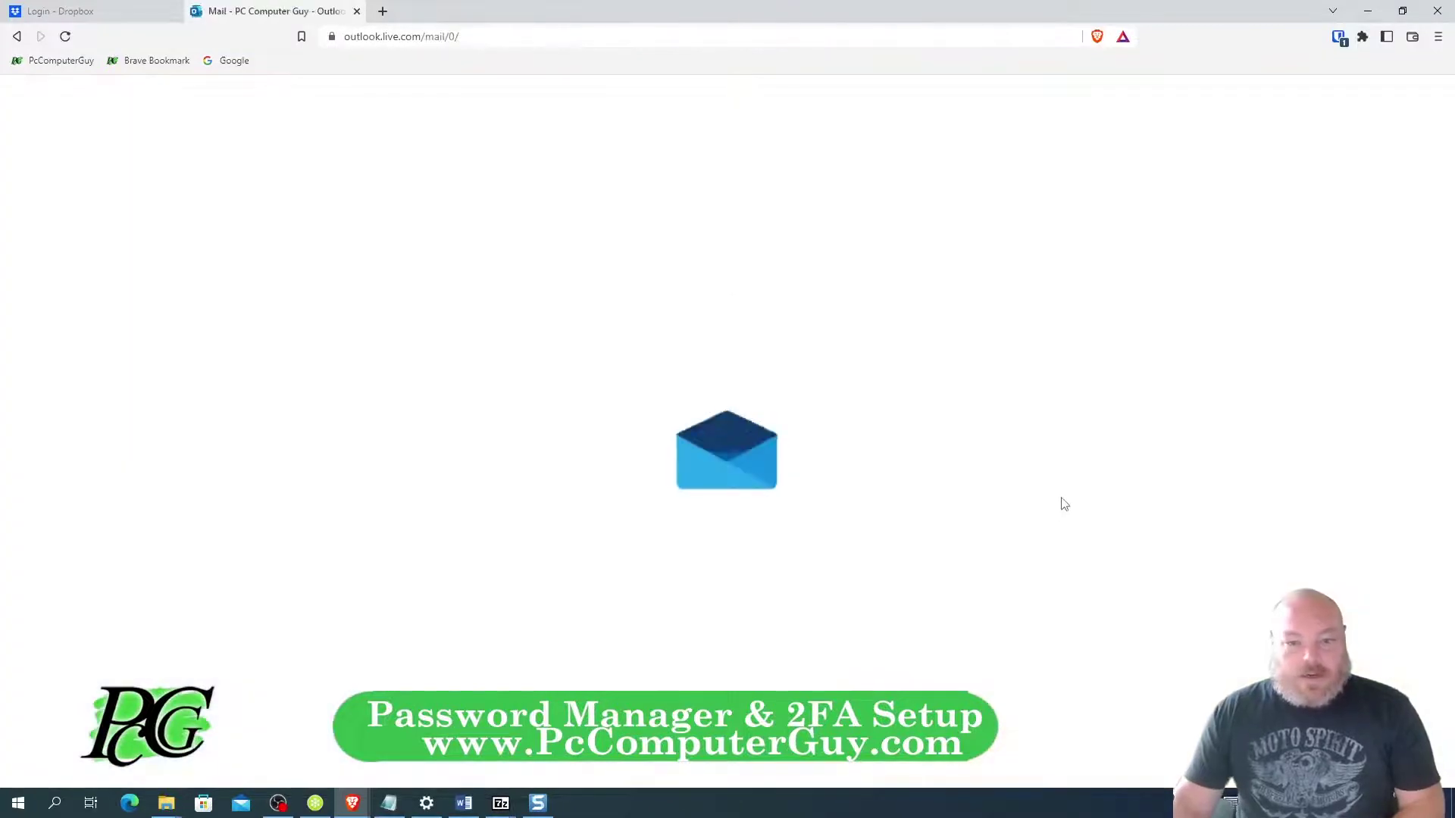
pyautogui.click(1338, 38)
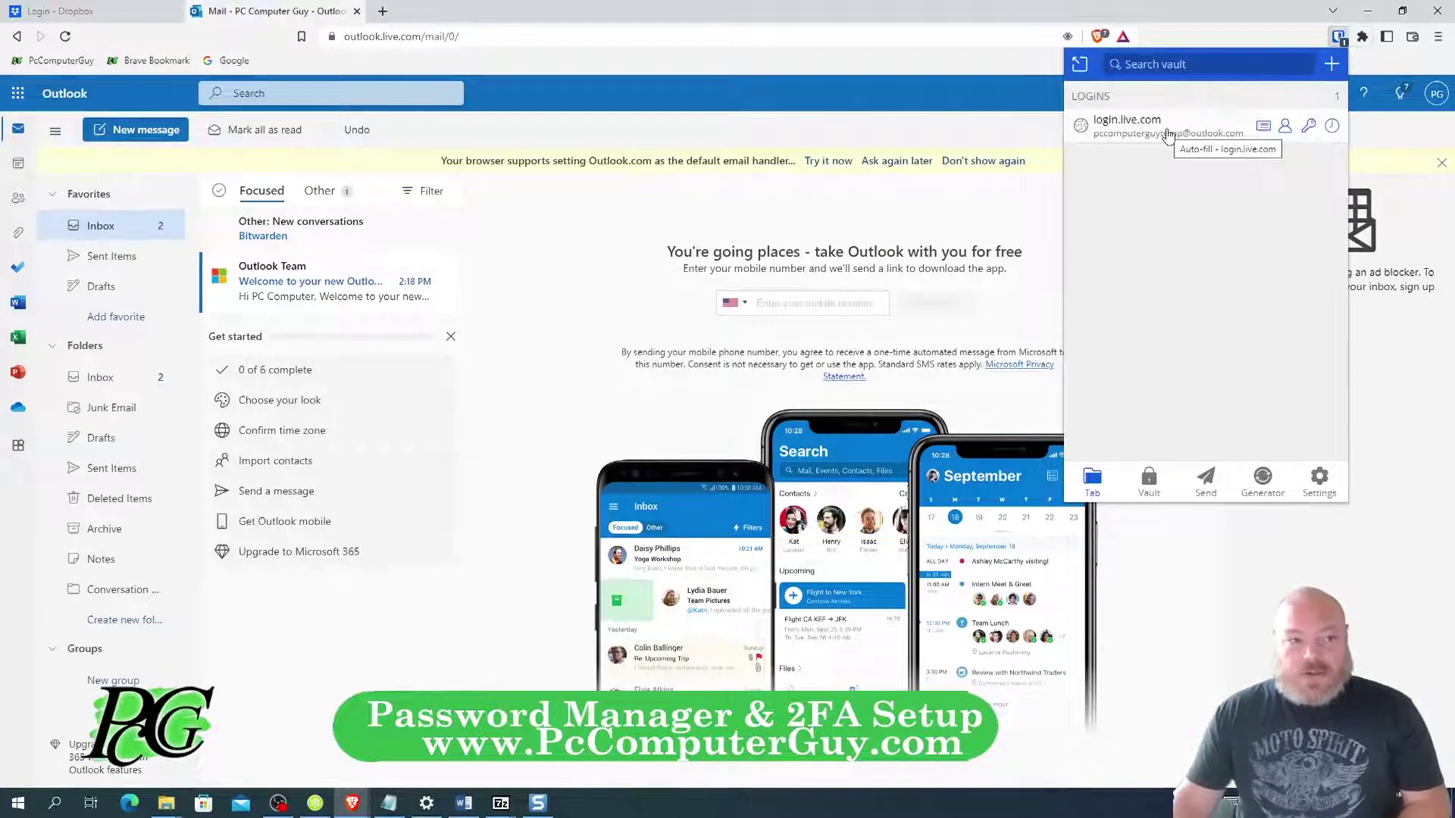
pyautogui.click(1167, 134)
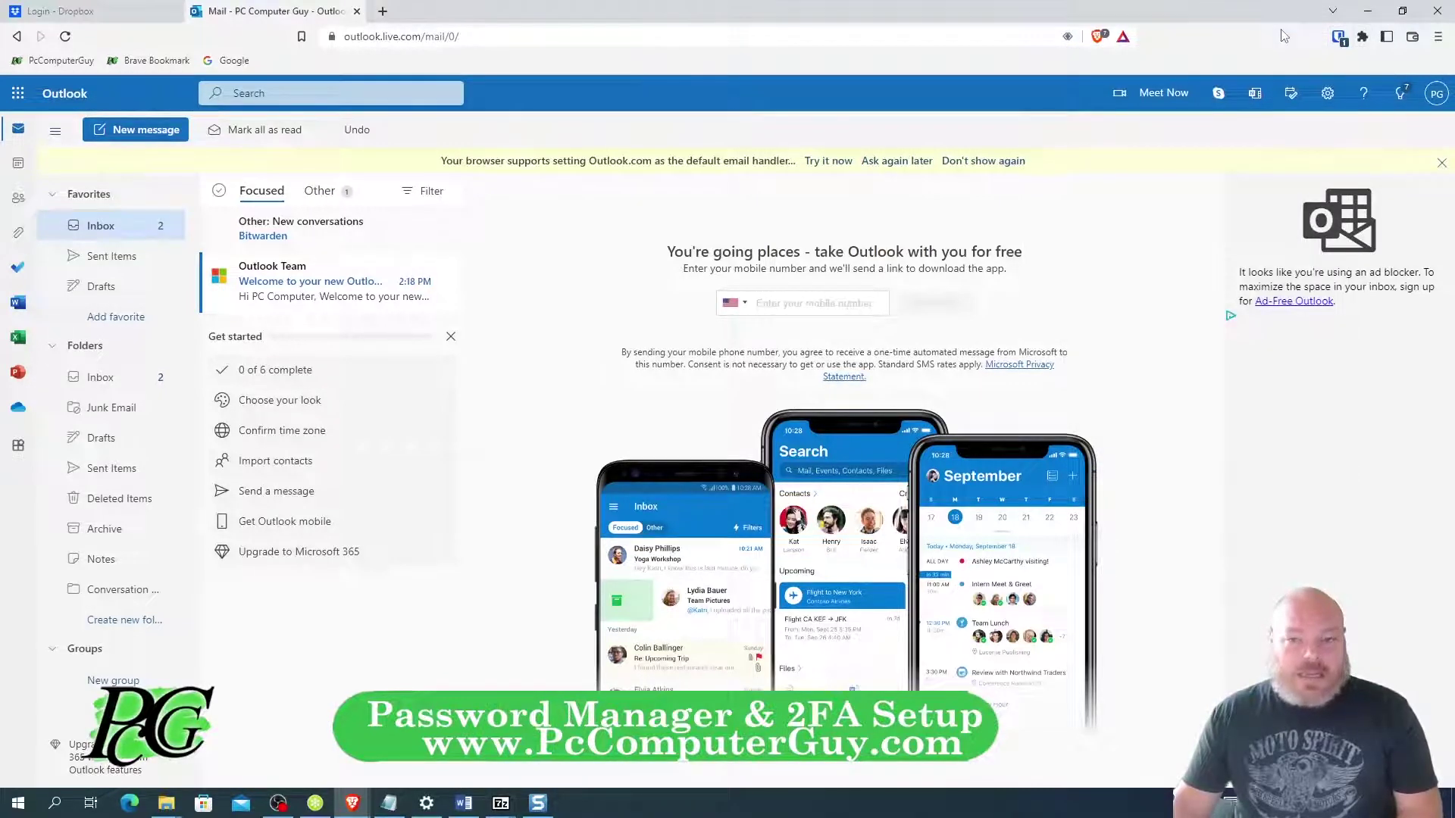
pyautogui.click(1340, 38)
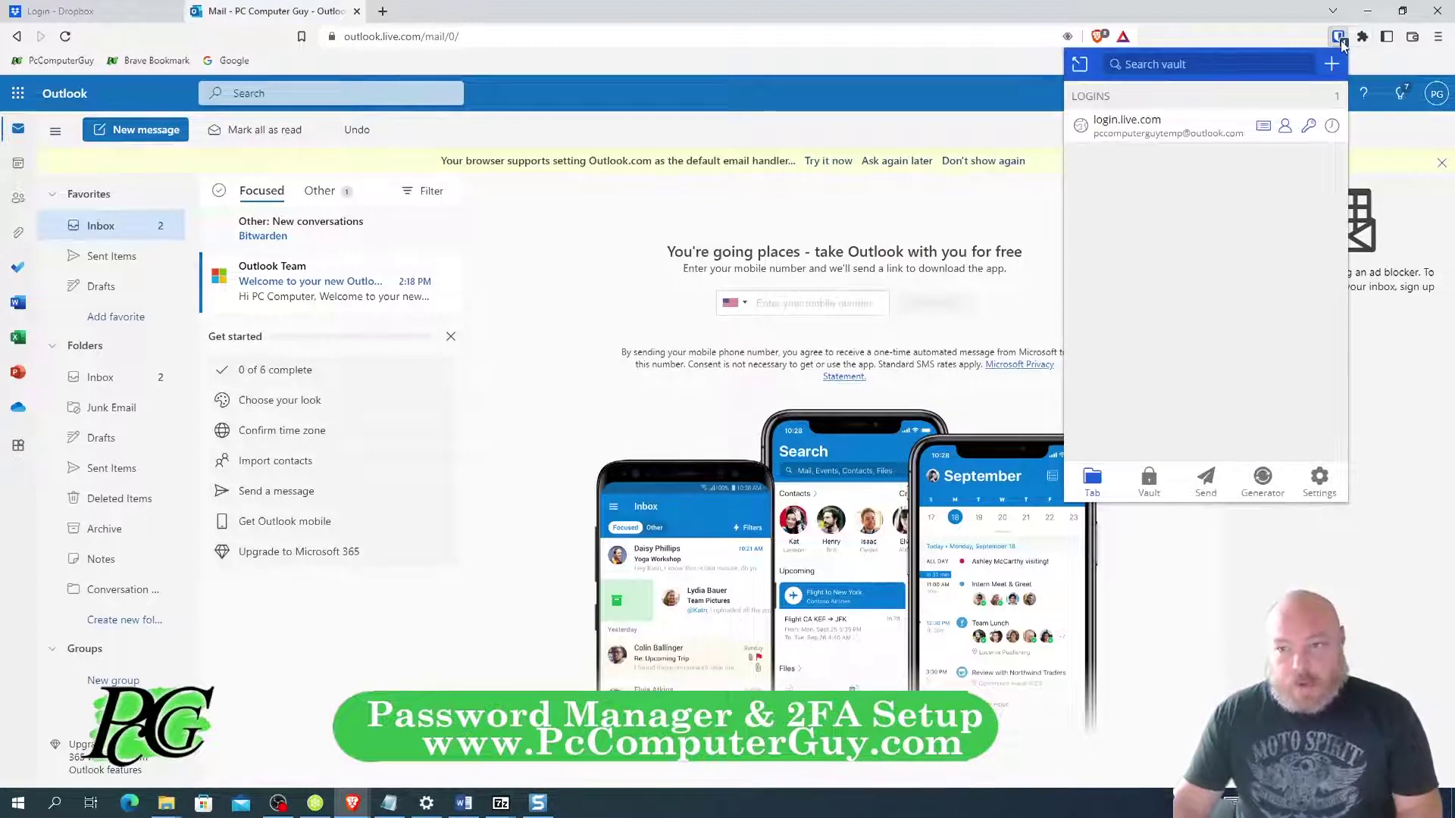
pyautogui.click(1185, 15)
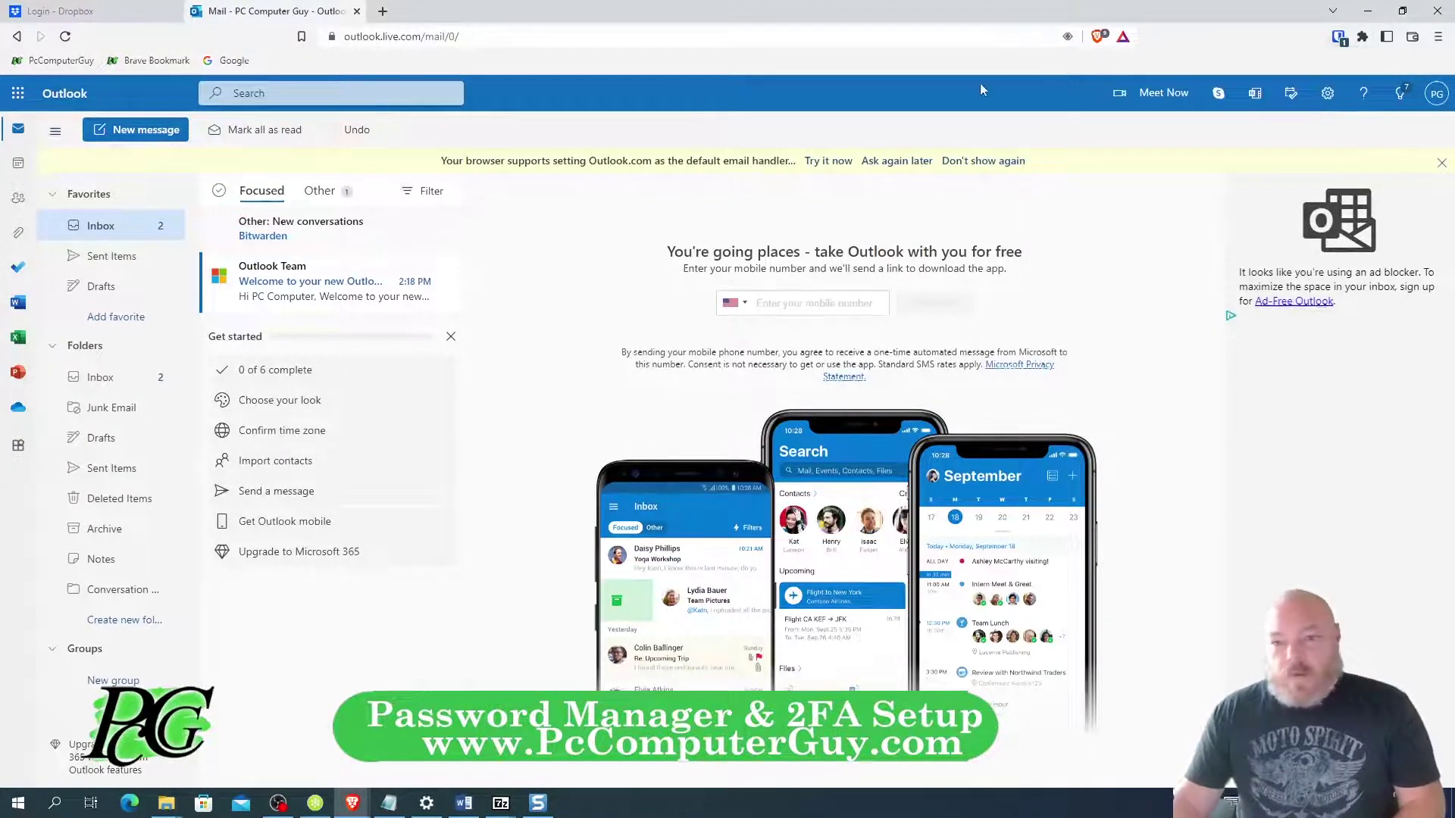
pyautogui.click(1436, 93)
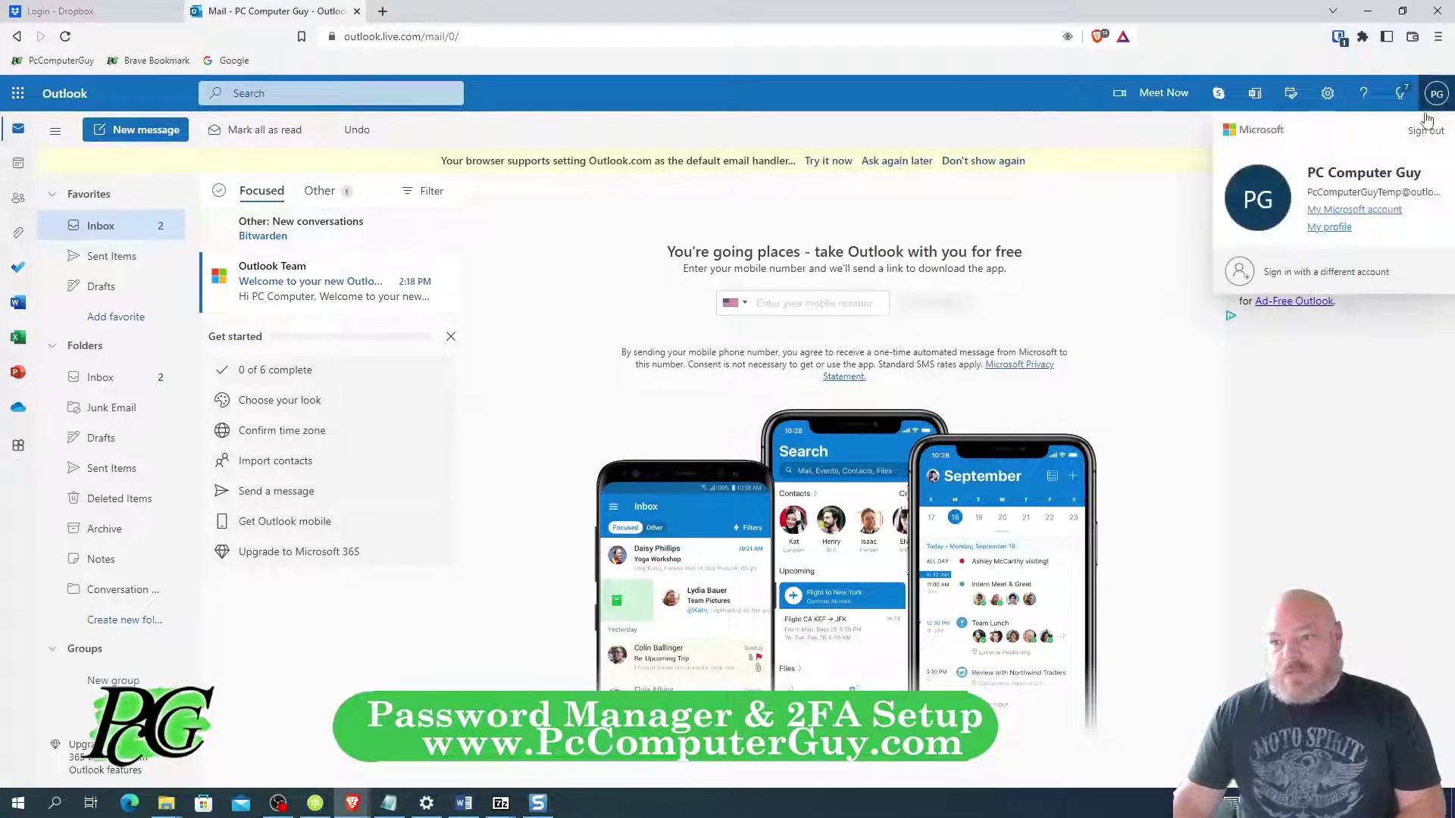
# Step: Start signing in with a different account, autofilling the email from Bitwarden
pyautogui.click(1325, 273)
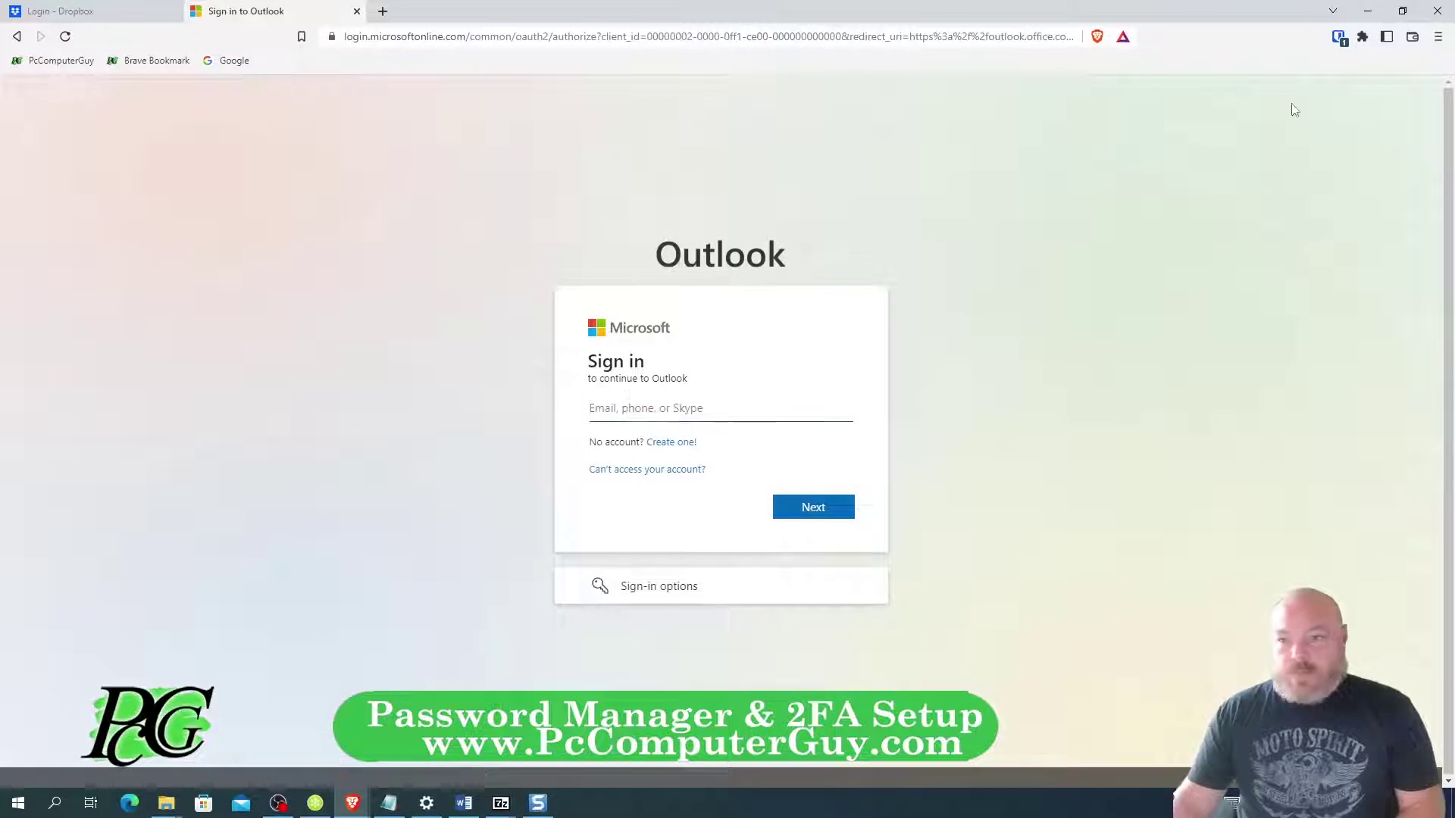
pyautogui.click(1338, 39)
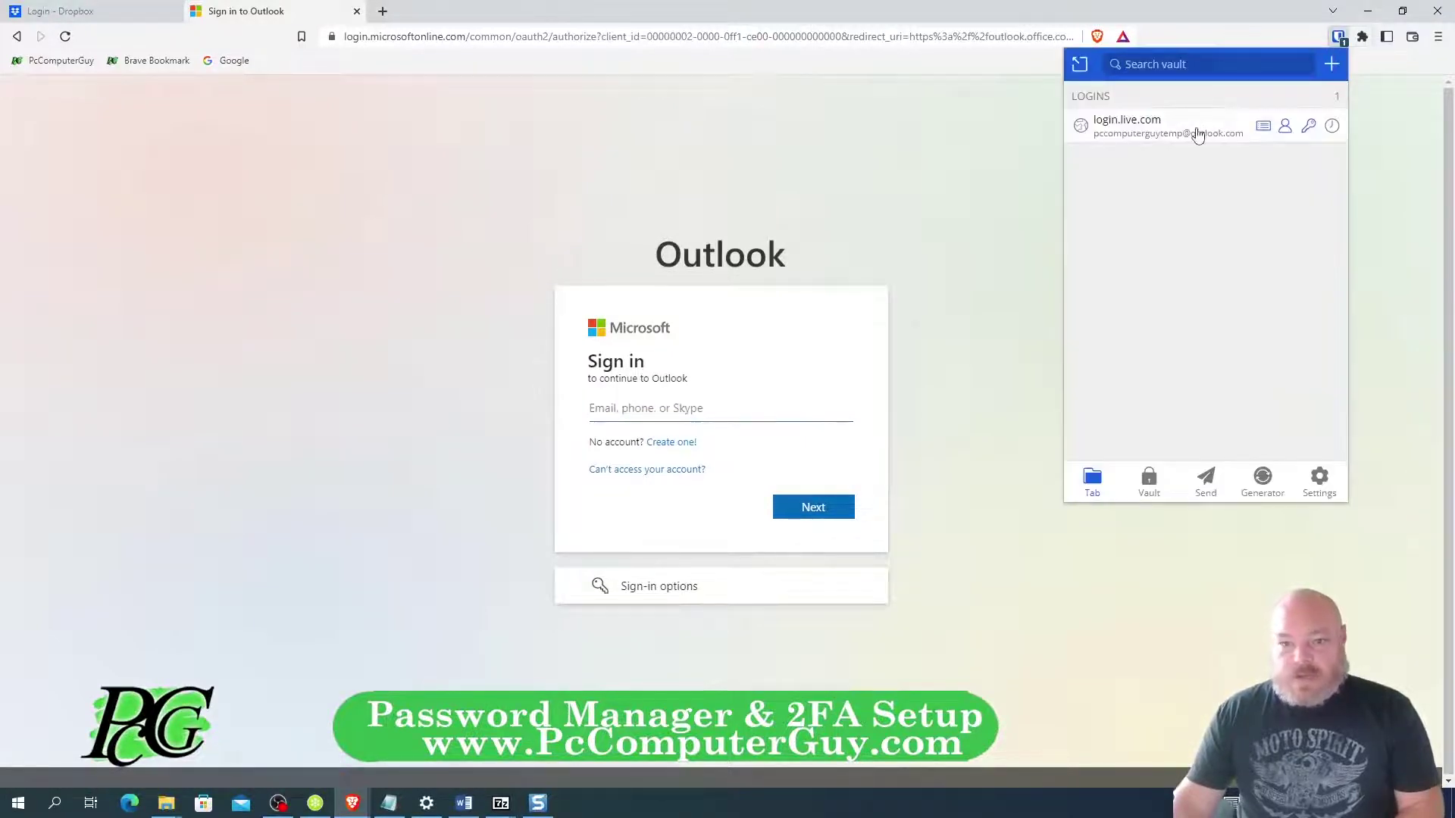
pyautogui.click(1195, 133)
pyautogui.click(802, 508)
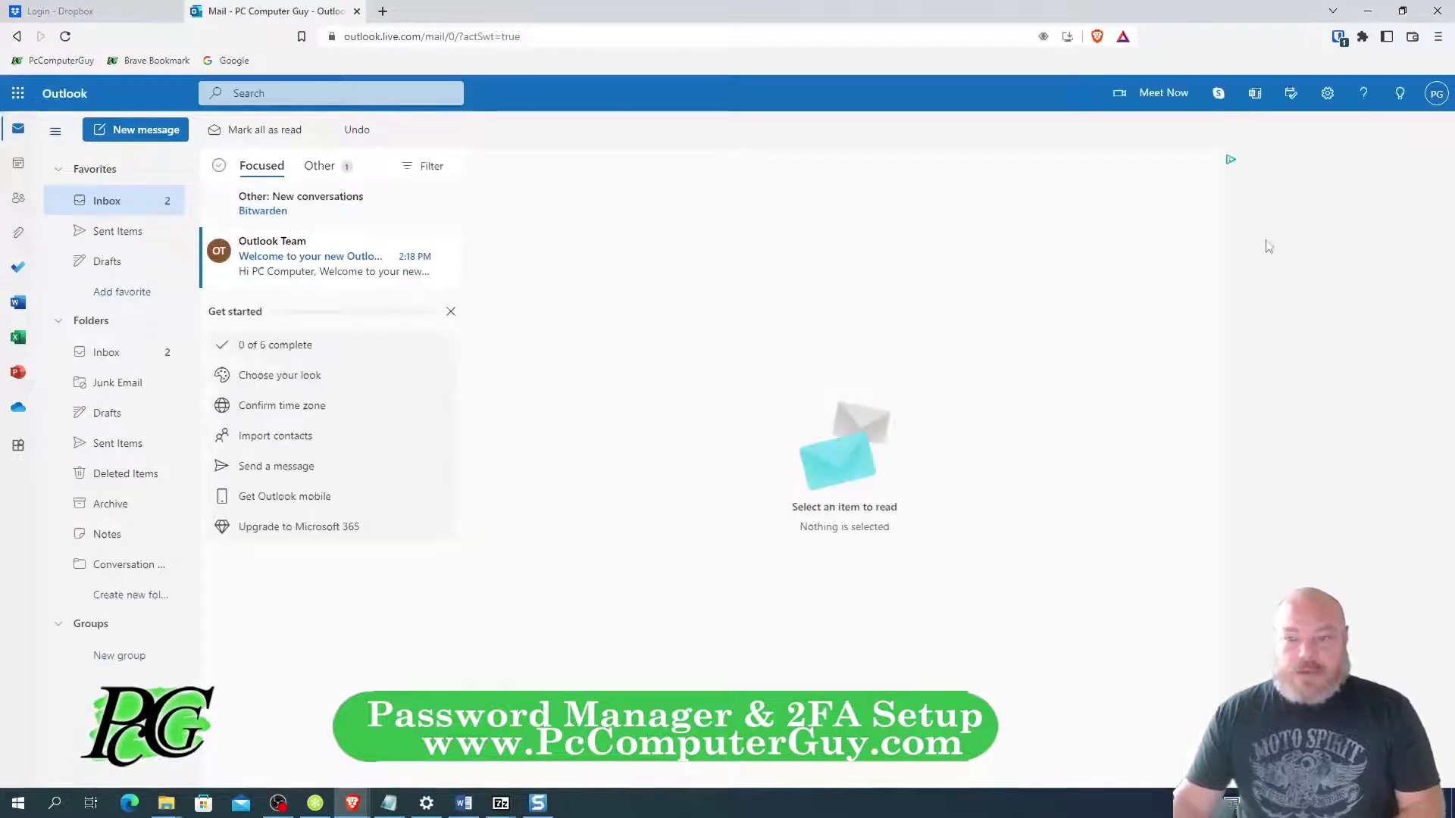
# Step: Sign out of Outlook and begin signing in again from Outlook.com
pyautogui.click(1438, 96)
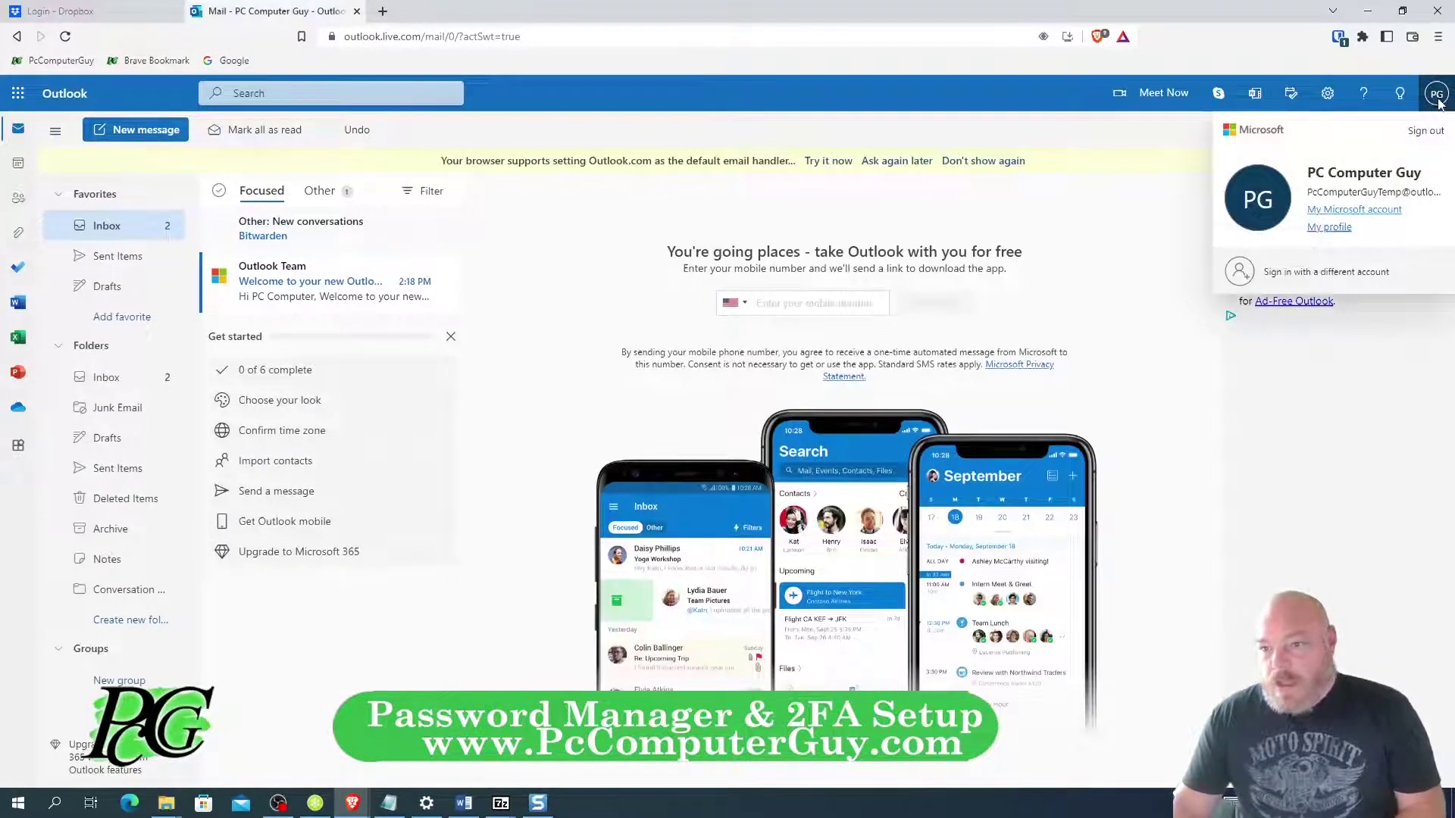
pyautogui.click(1426, 131)
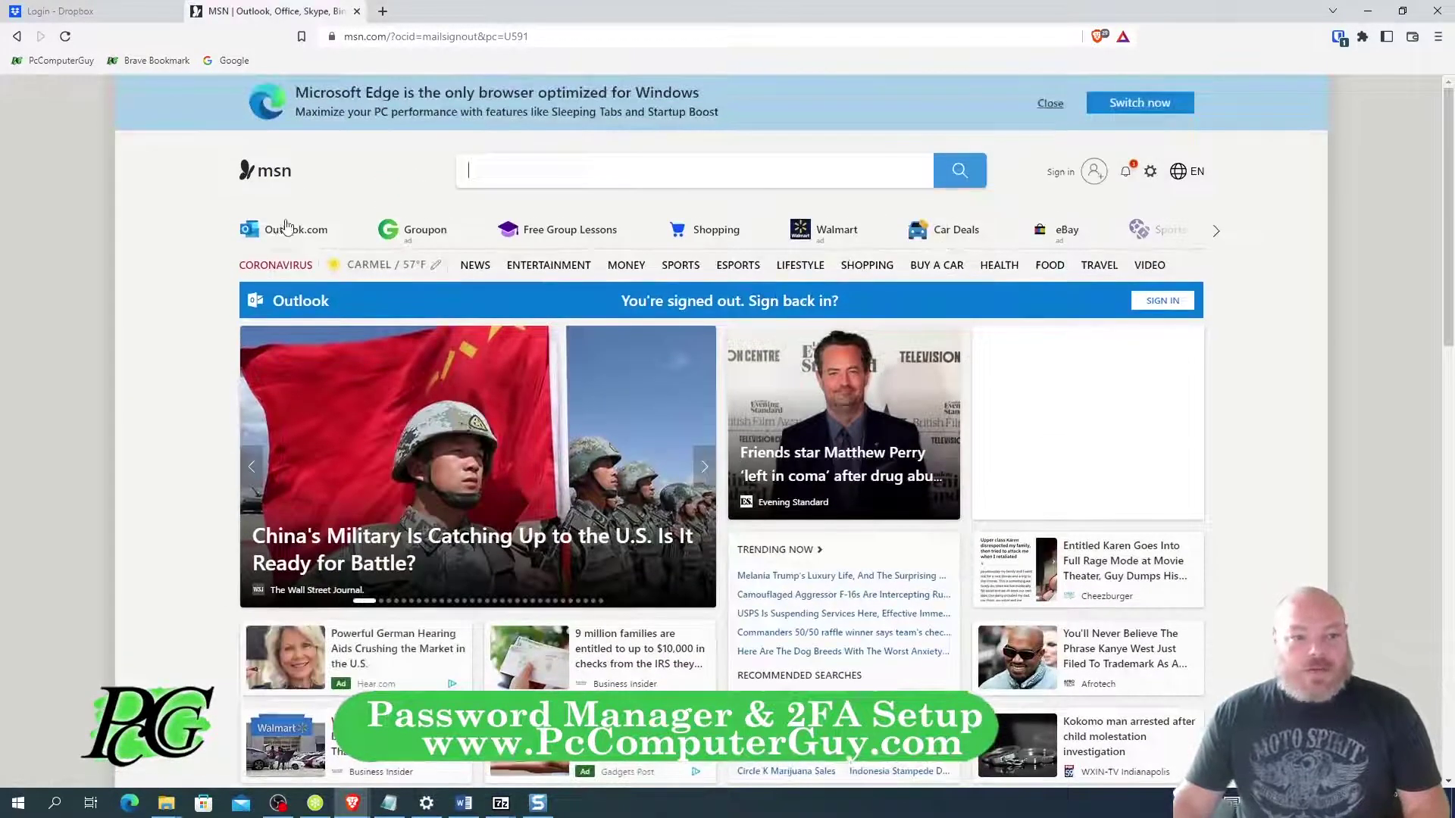
pyautogui.click(287, 230)
pyautogui.click(1059, 97)
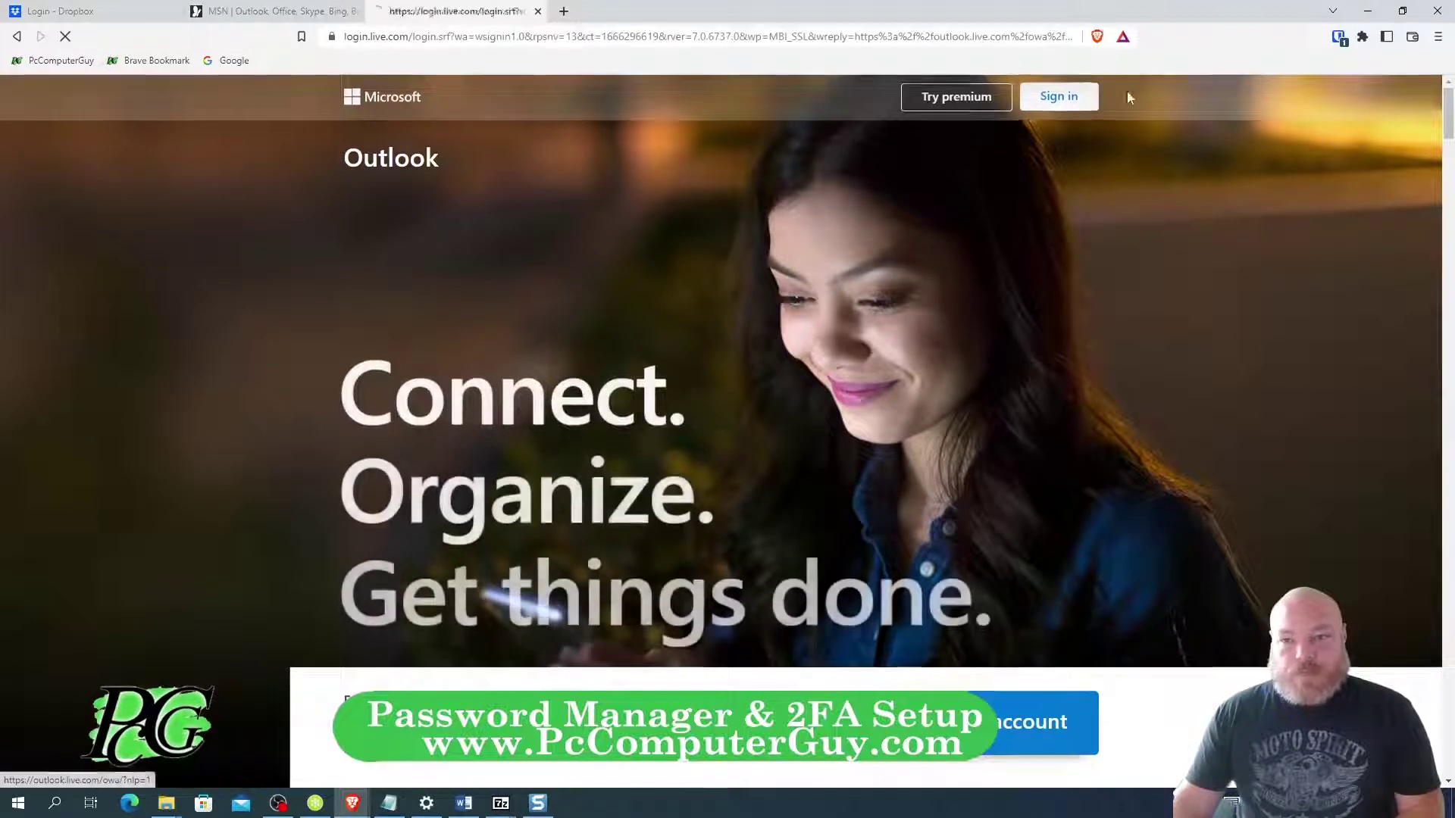
# Step: Sign back in with Bitwarden-autofilled email and password, stay signed in, then complete the Dropbox email
pyautogui.click(1340, 41)
pyautogui.click(1182, 134)
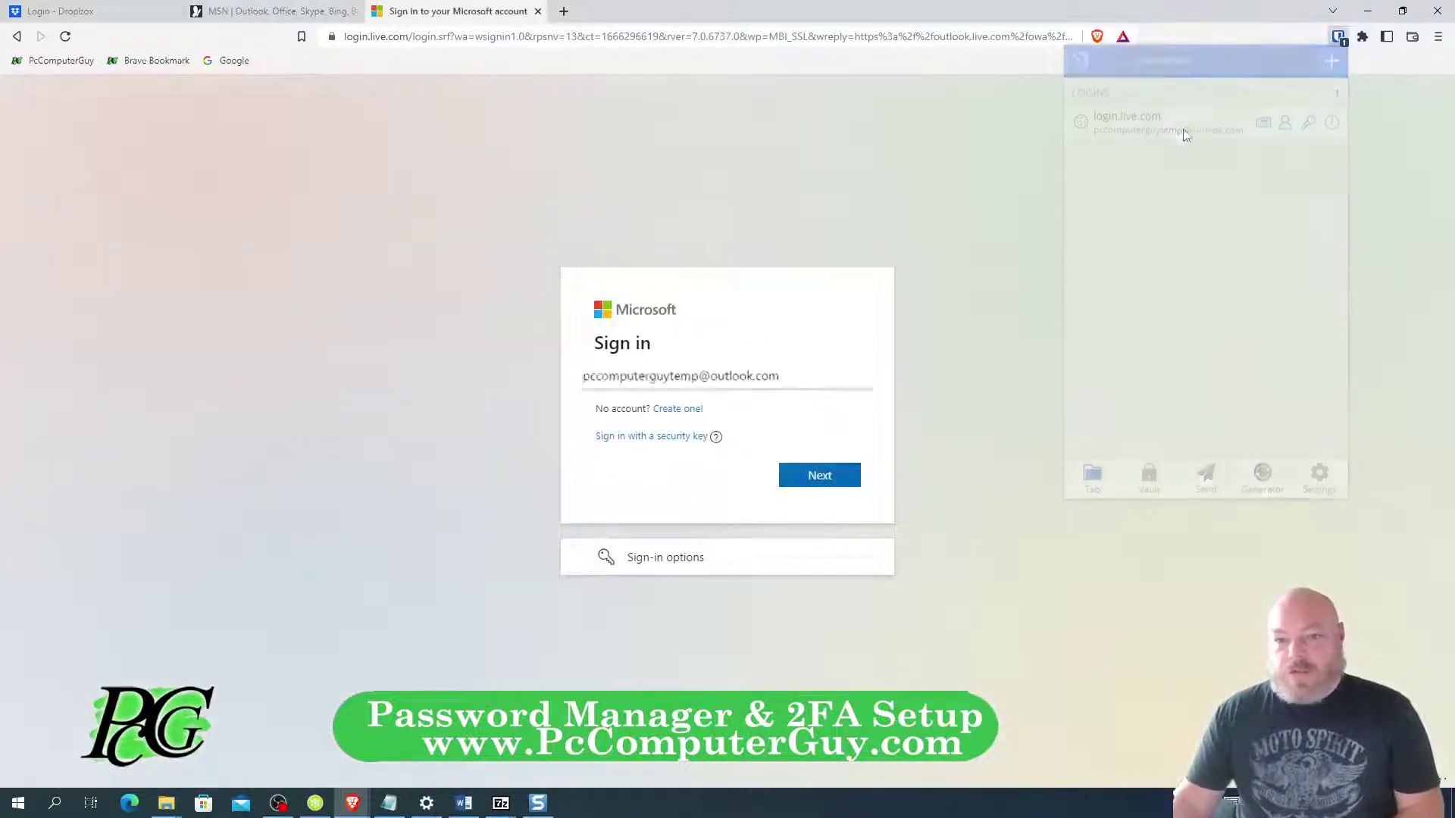
pyautogui.click(845, 485)
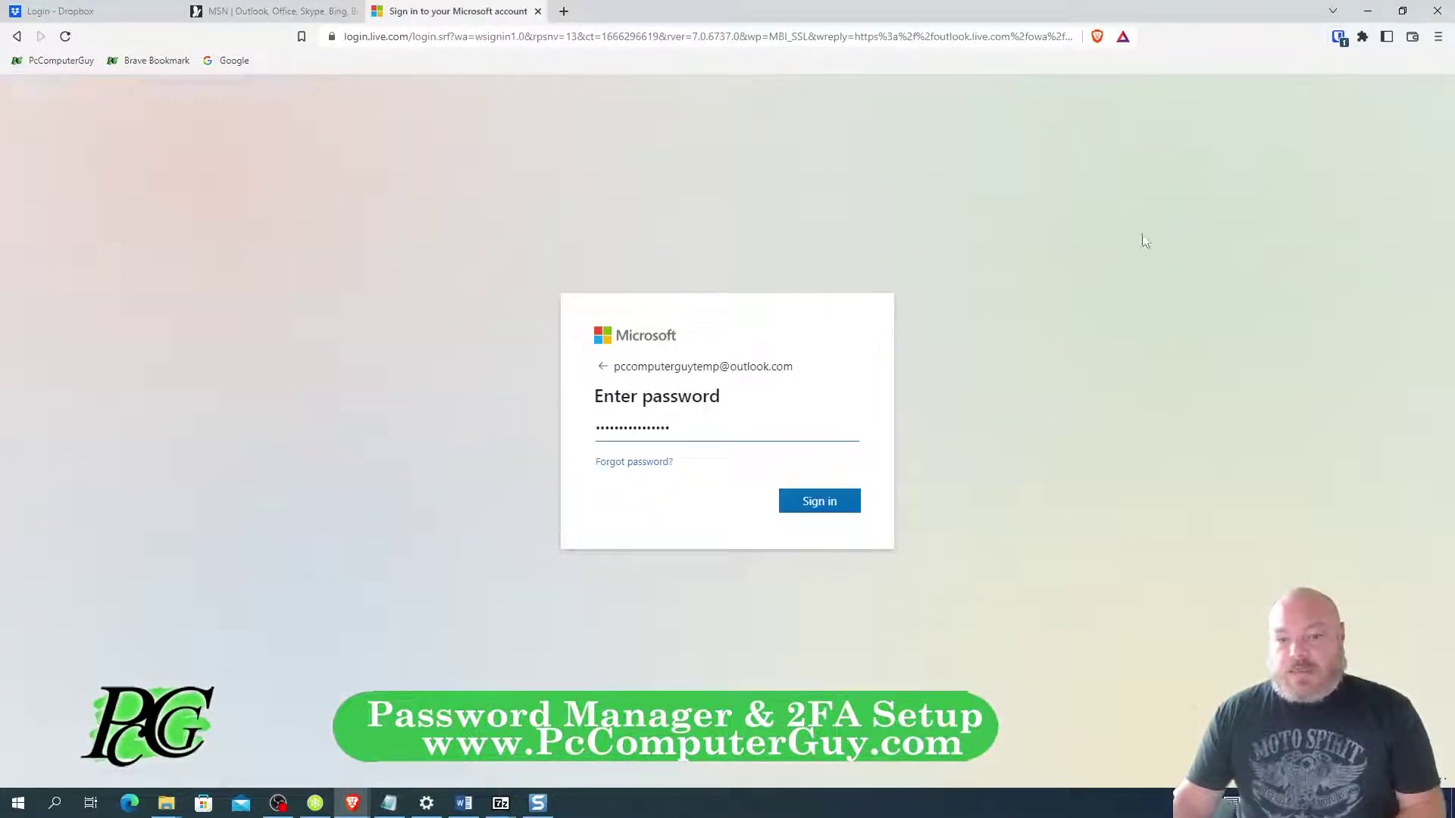
pyautogui.click(1340, 39)
pyautogui.click(1208, 132)
pyautogui.click(834, 502)
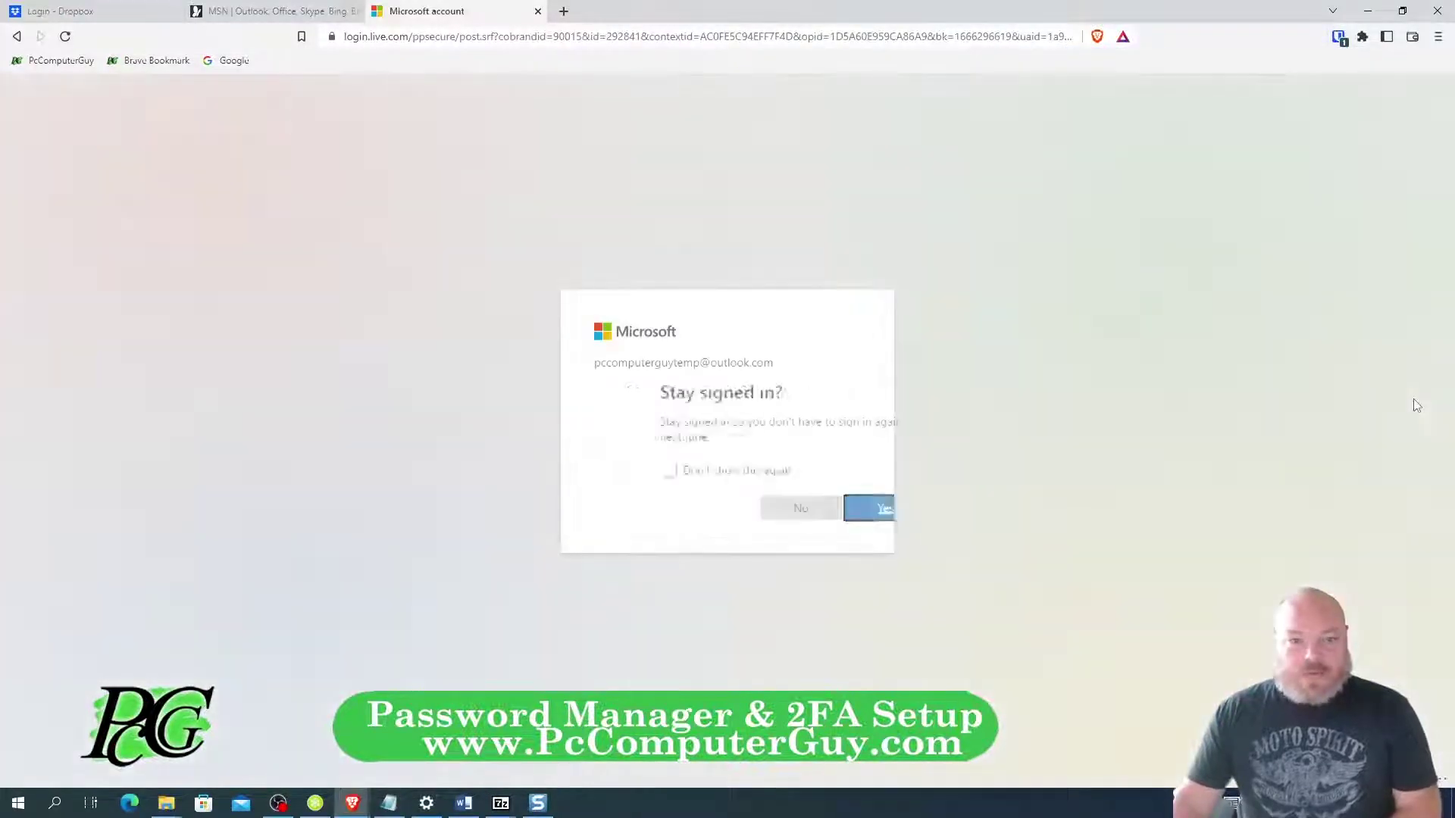
pyautogui.click(780, 506)
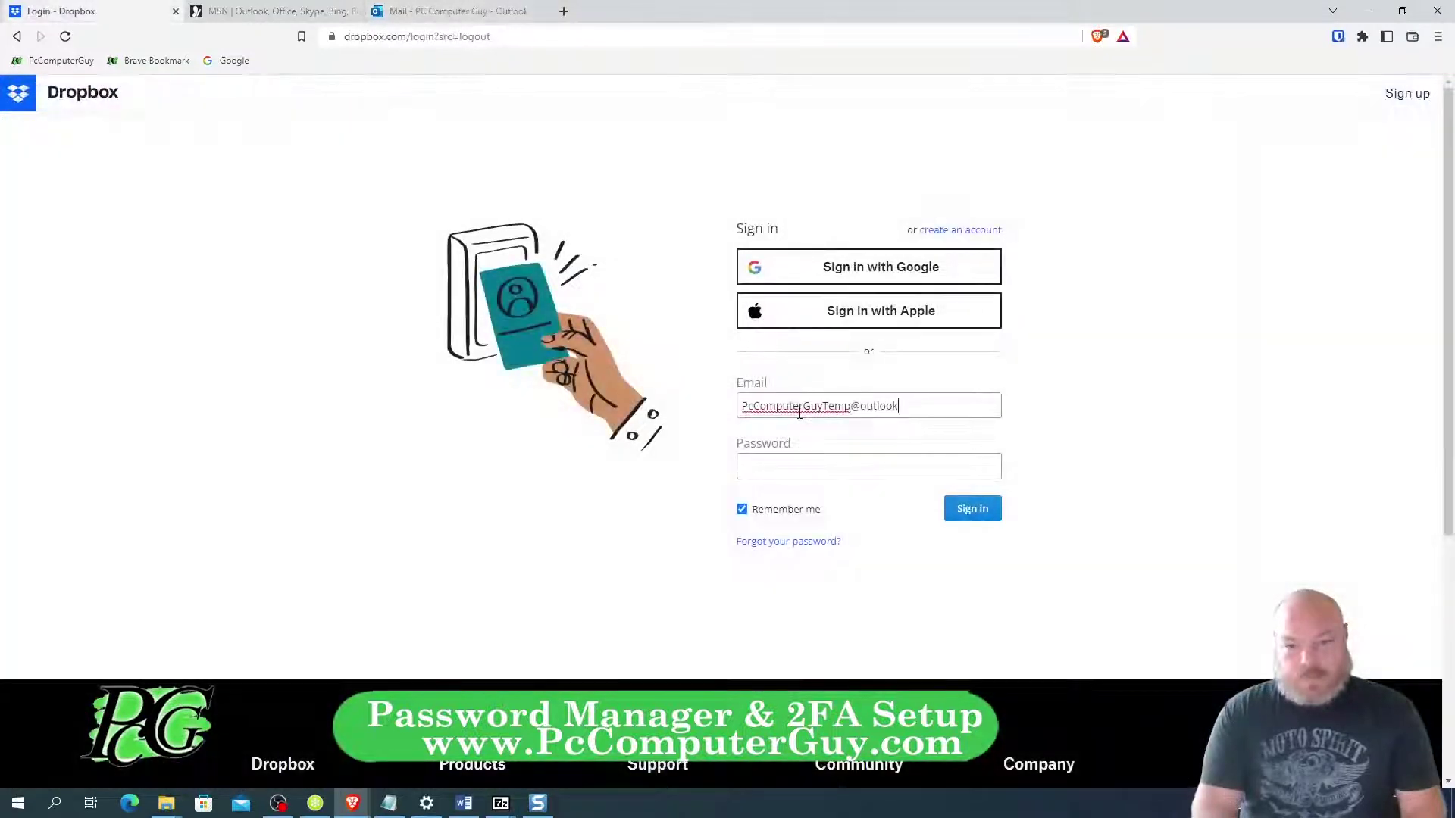
pyautogui.write('.com')
pyautogui.press('Tab')
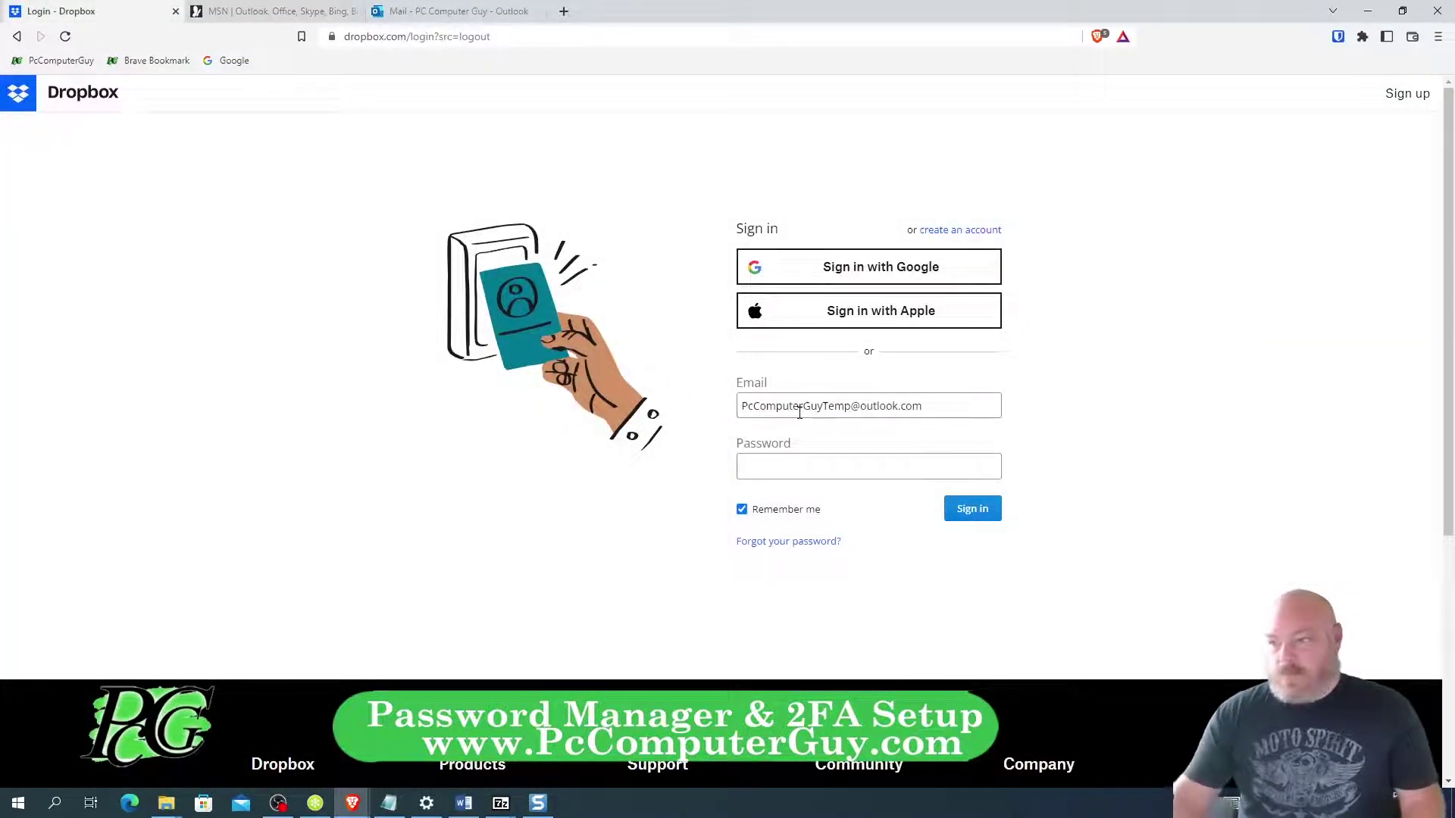
# Step: Sign in to Dropbox with the pasted password, then check Bitwarden's vault for the site
pyautogui.hotkey('alt', 'Tab')
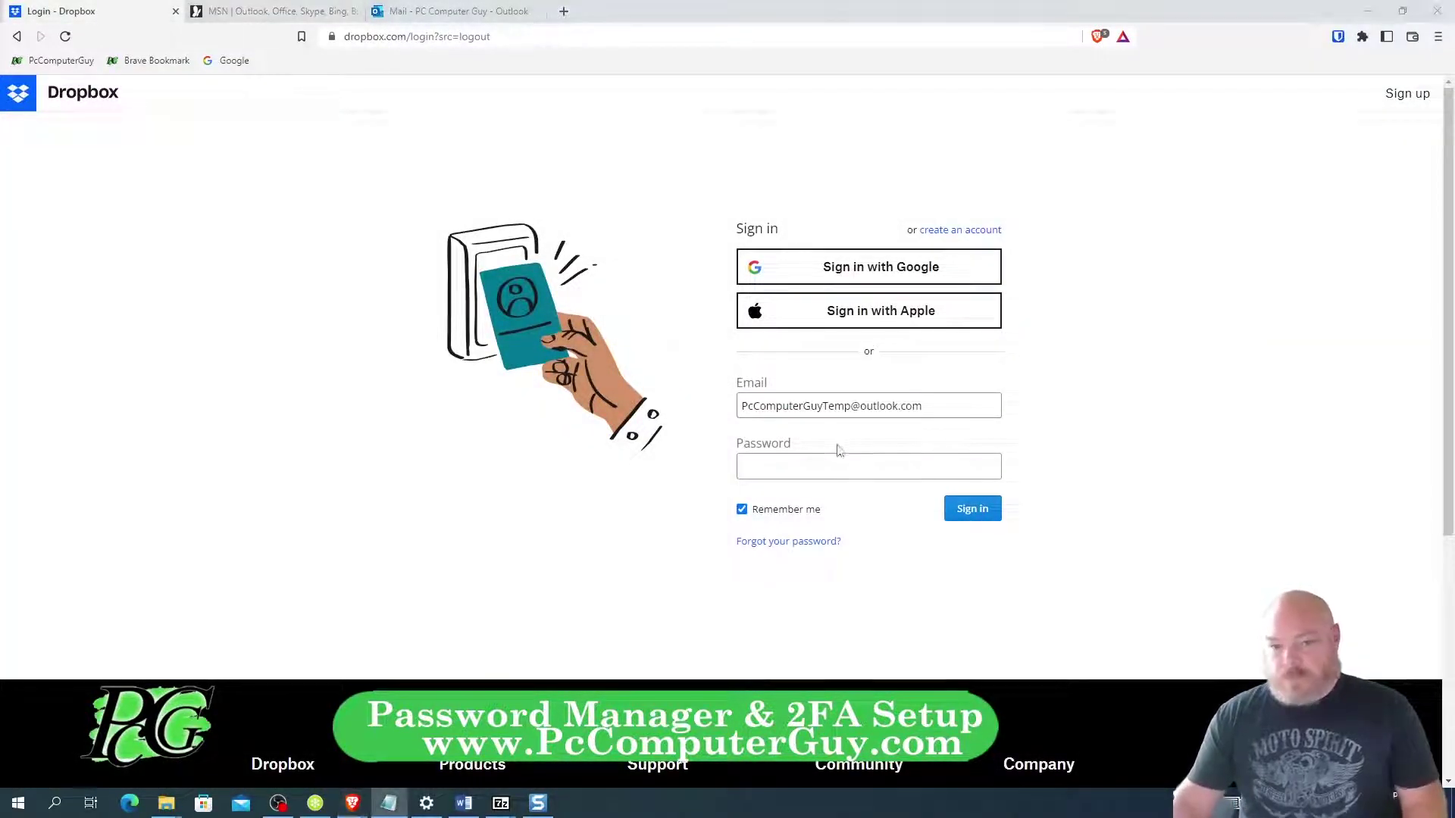
pyautogui.hotkey('alt', 'Tab')
pyautogui.hotkey('ctrl', 'v')
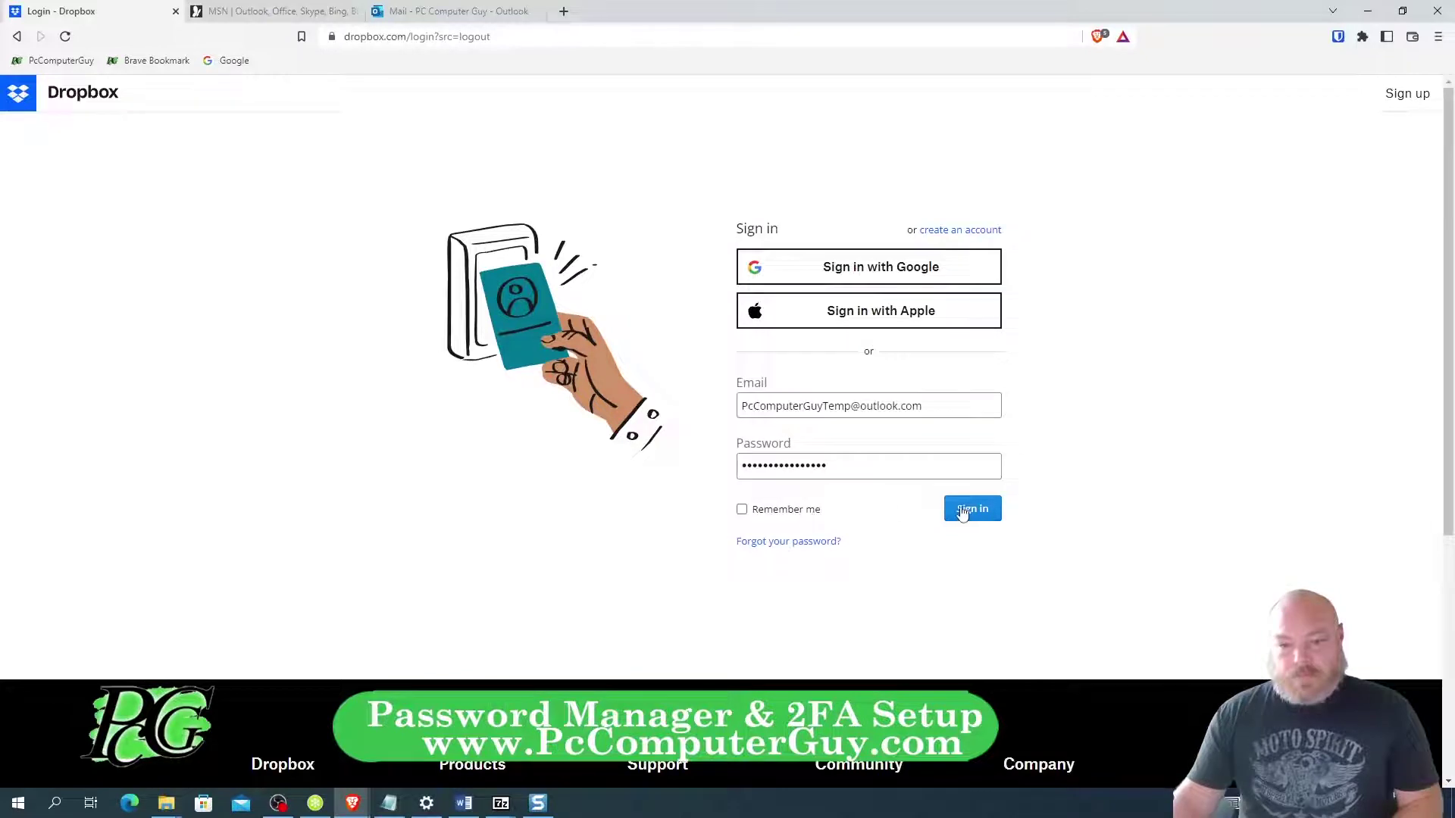
pyautogui.click(966, 508)
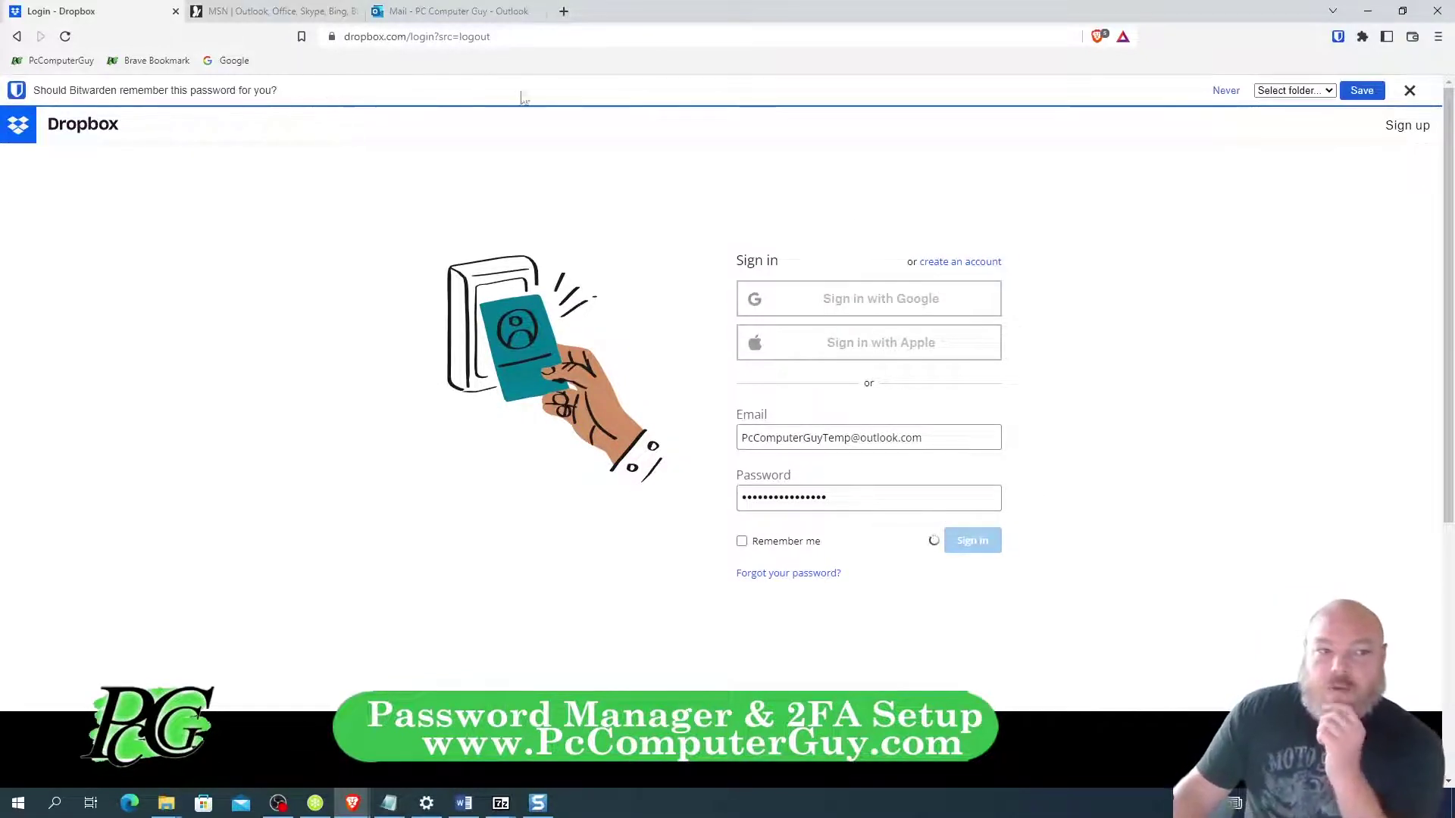
pyautogui.click(1328, 90)
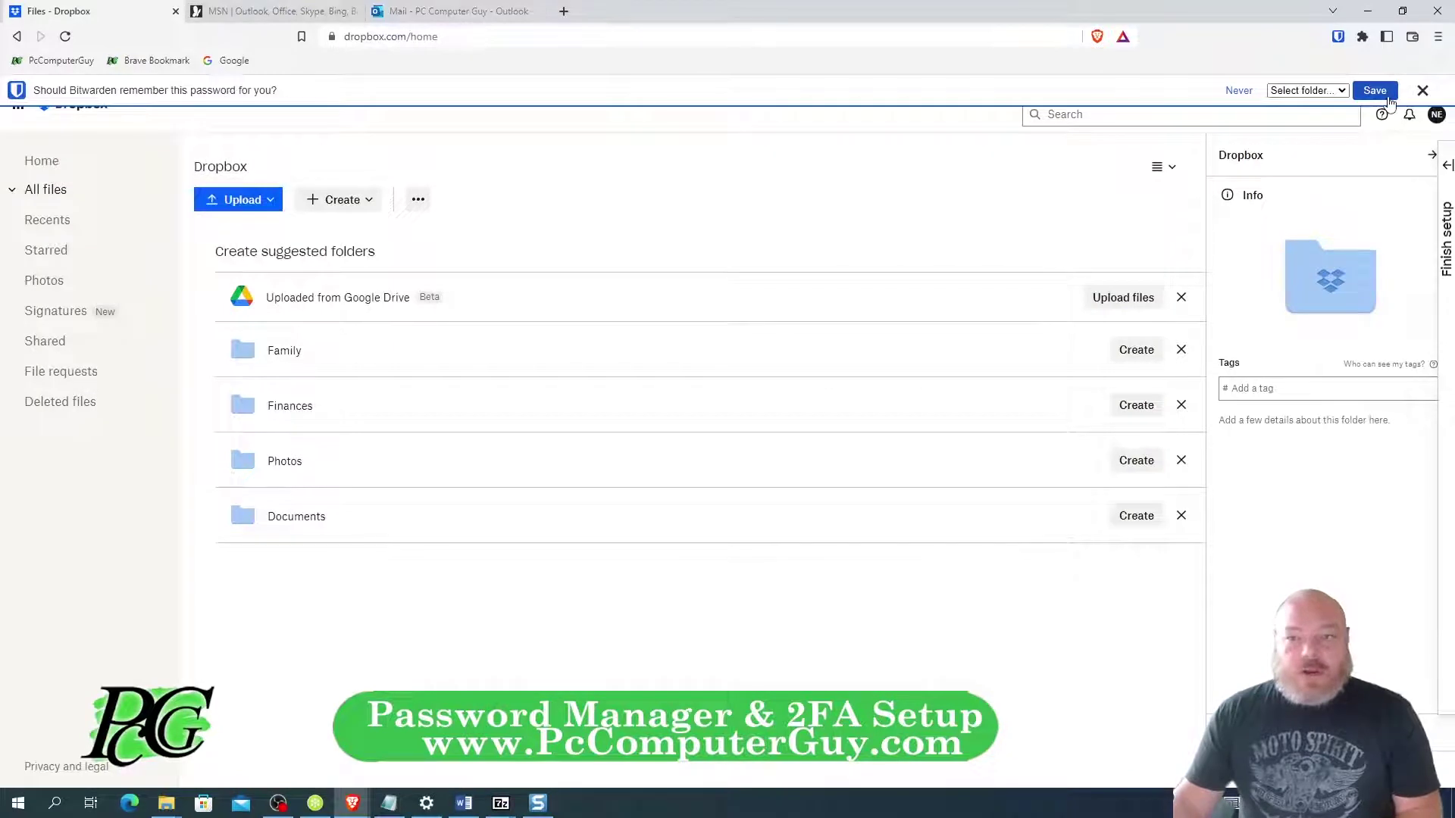
pyautogui.click(1338, 43)
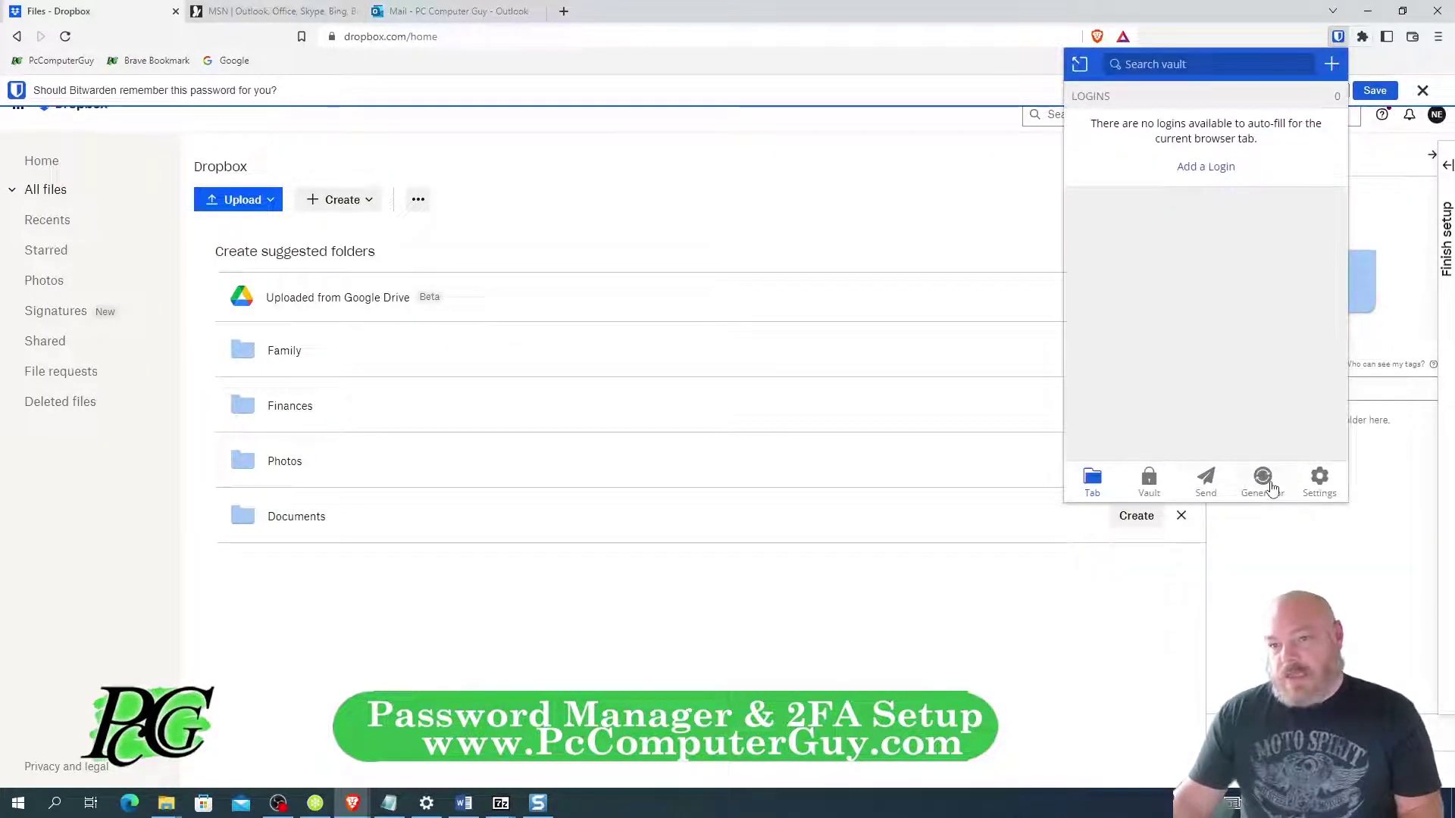
# Step: Generate and copy a 25-character password with special characters, then decline remembering the Dropbox password
pyautogui.click(1264, 484)
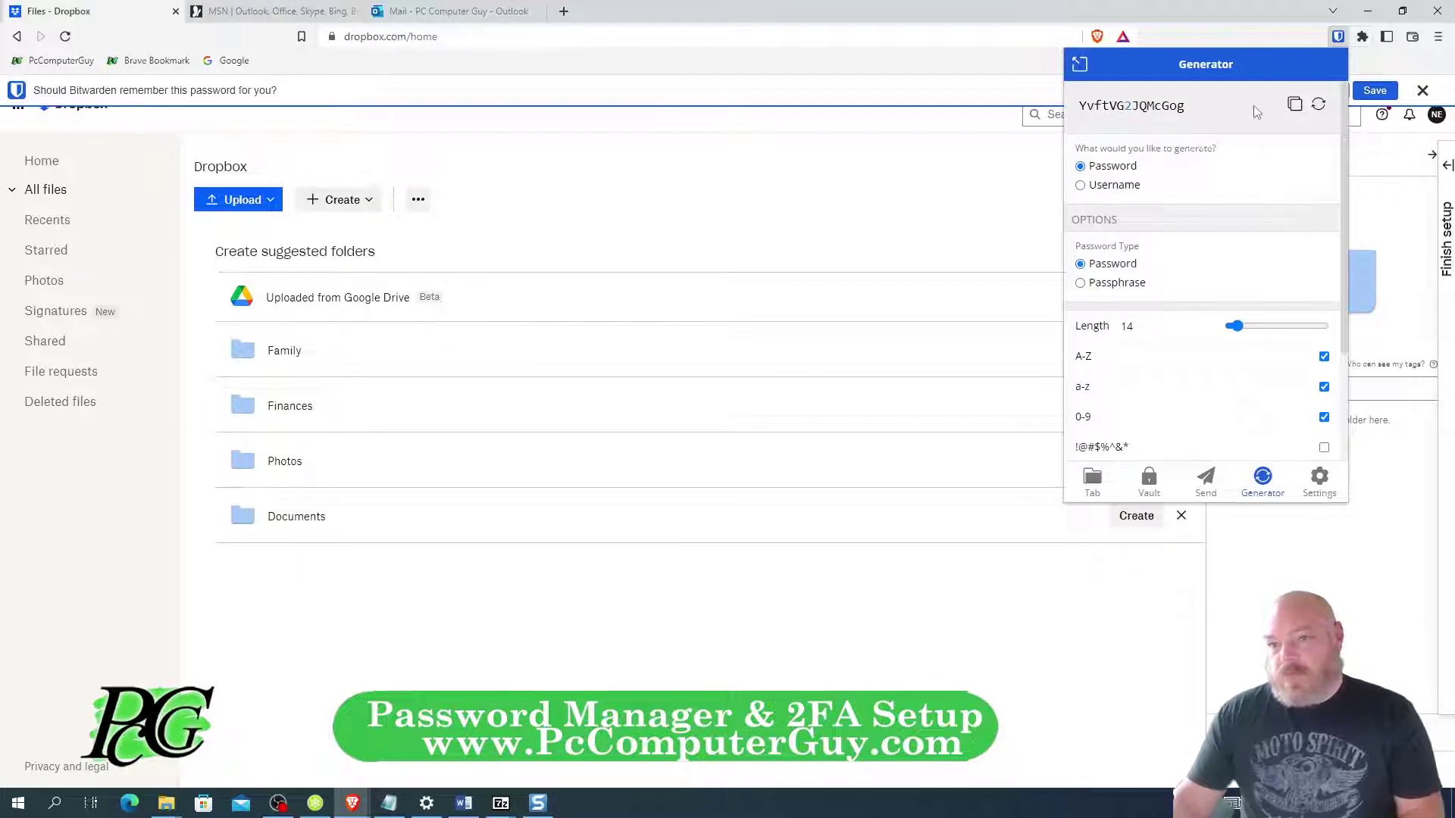
pyautogui.moveTo(1236, 326); pyautogui.dragTo(1248, 336)
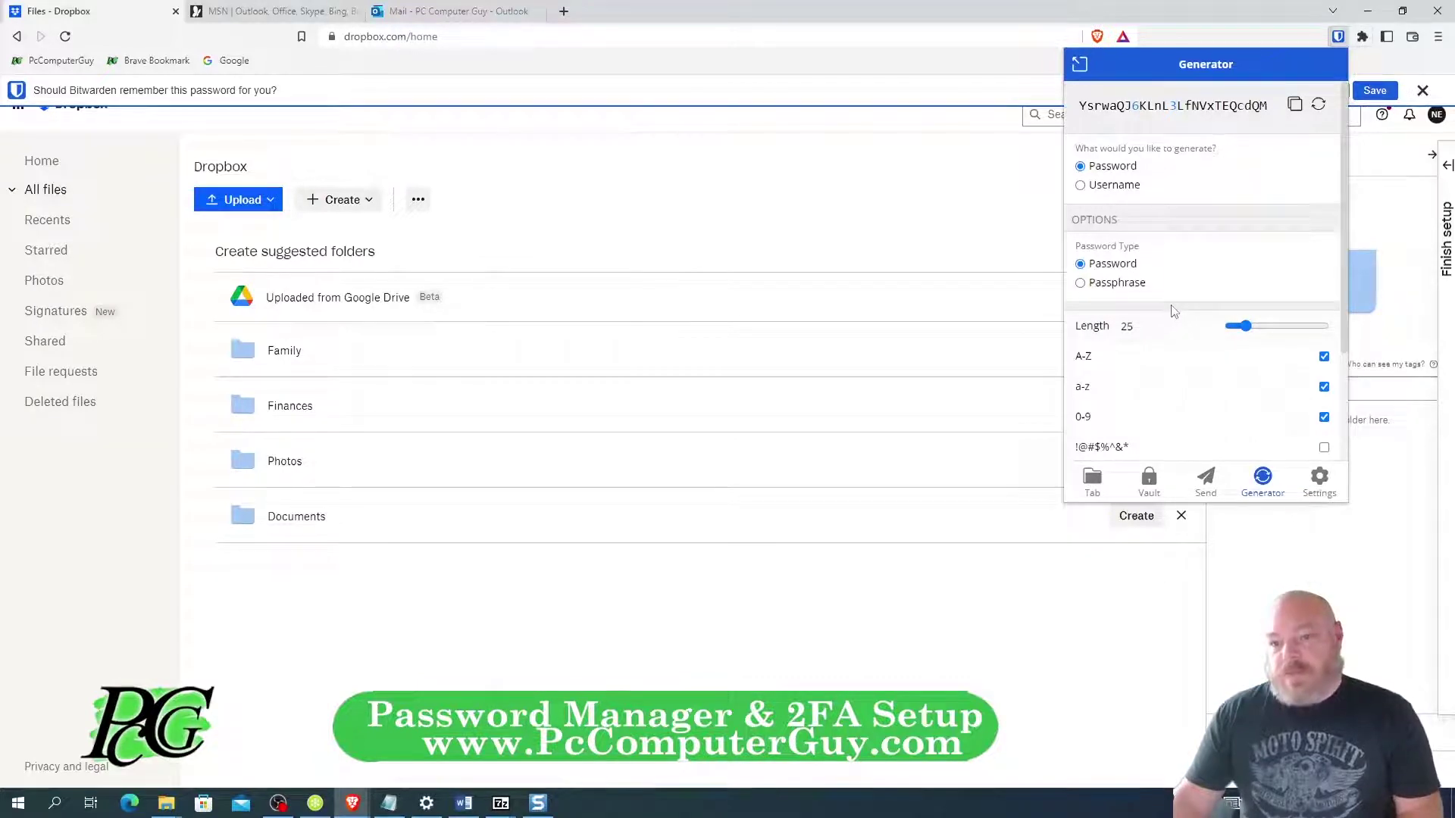
pyautogui.click(1160, 453)
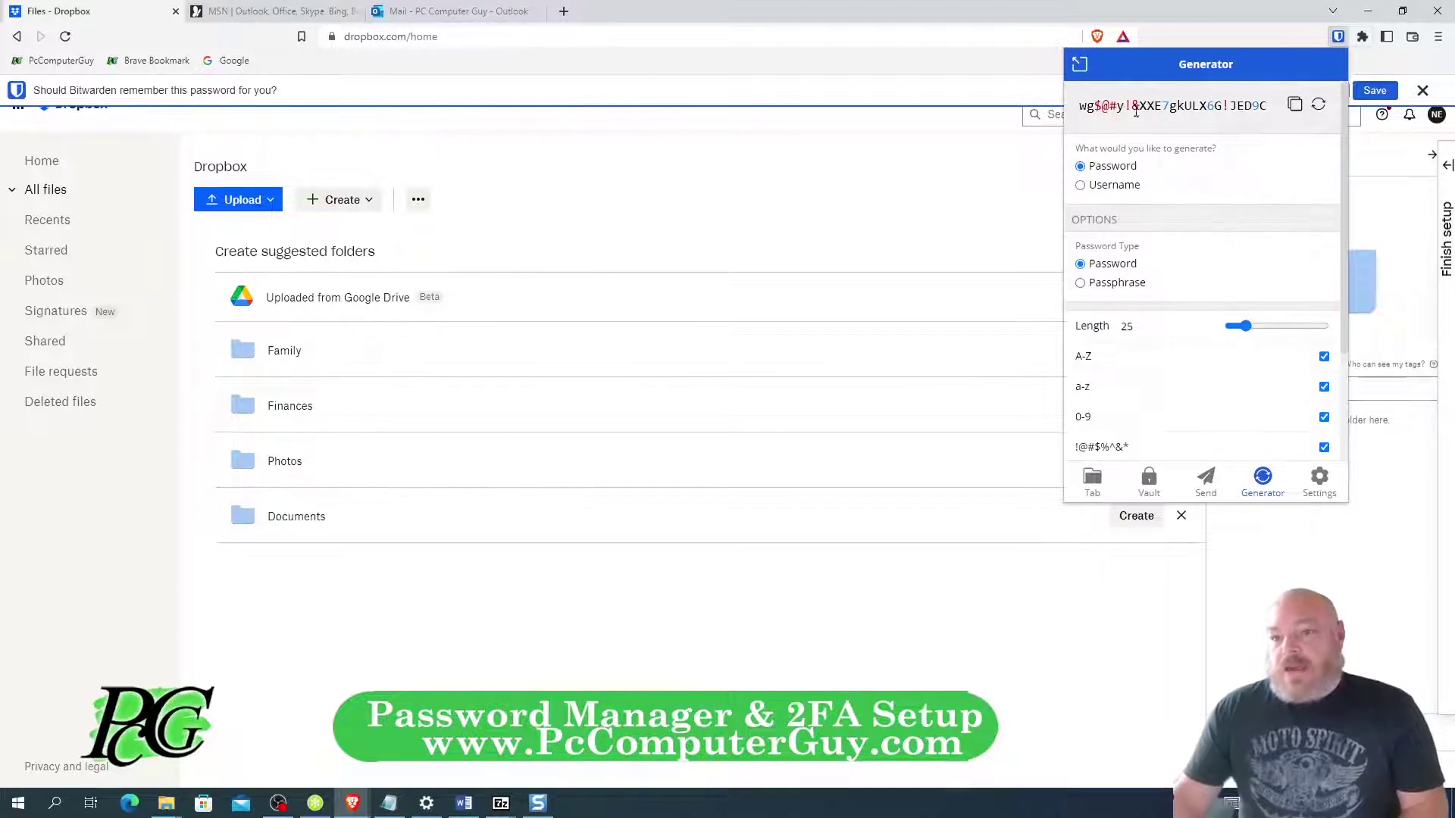
pyautogui.click(1295, 106)
pyautogui.click(639, 591)
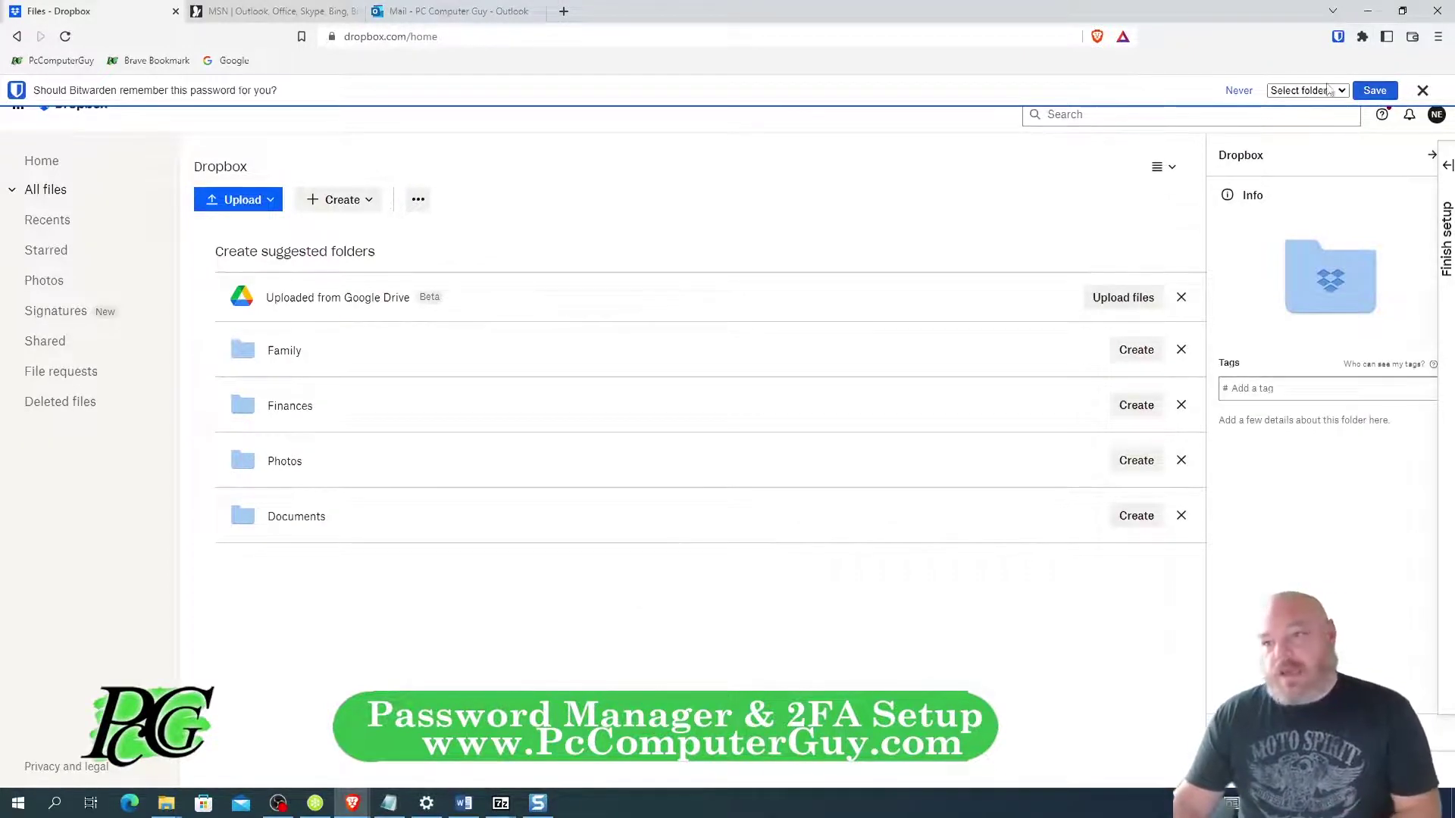
pyautogui.click(1423, 91)
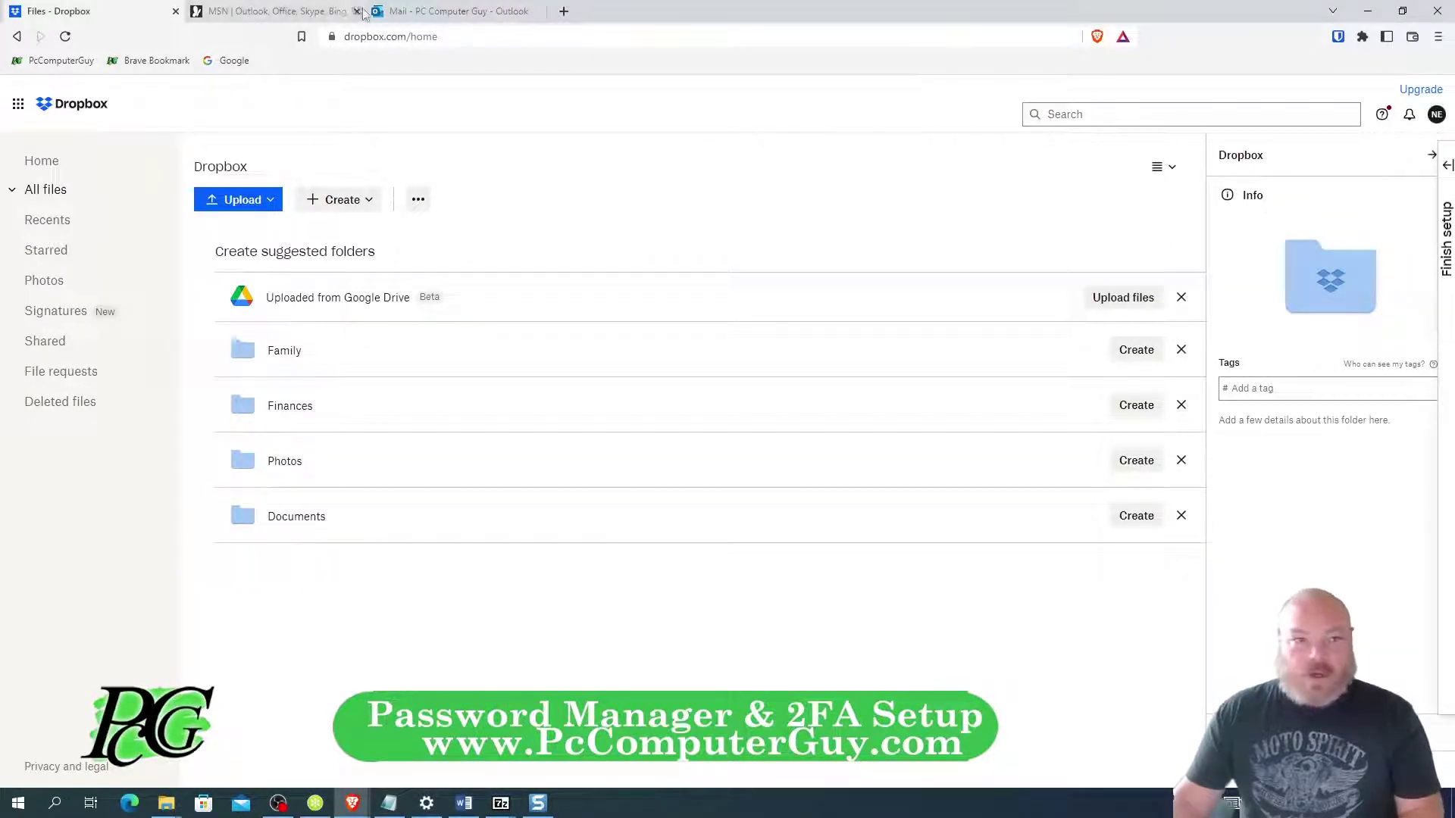
pyautogui.click(1436, 114)
pyautogui.click(1282, 244)
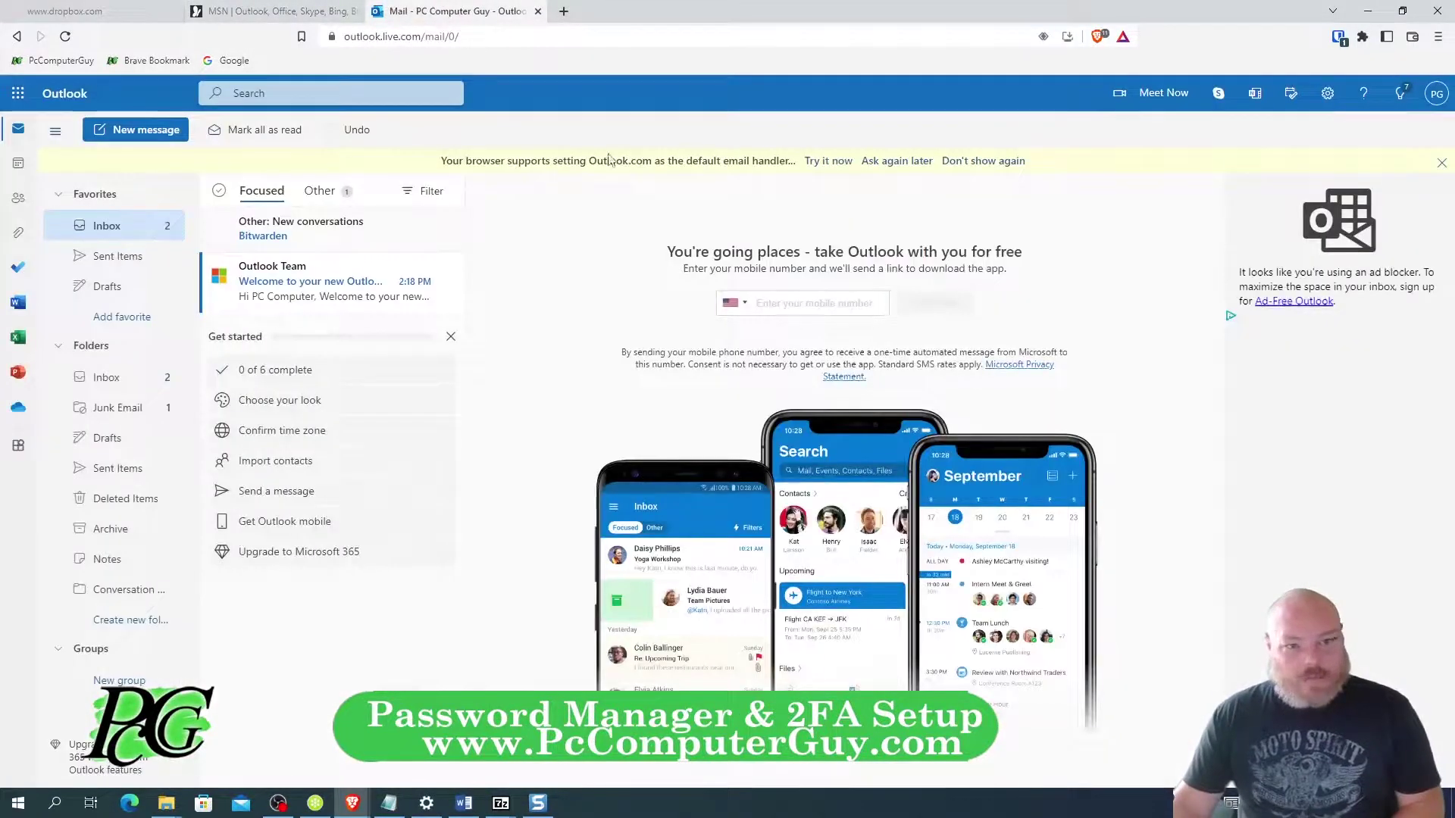
pyautogui.click(1435, 94)
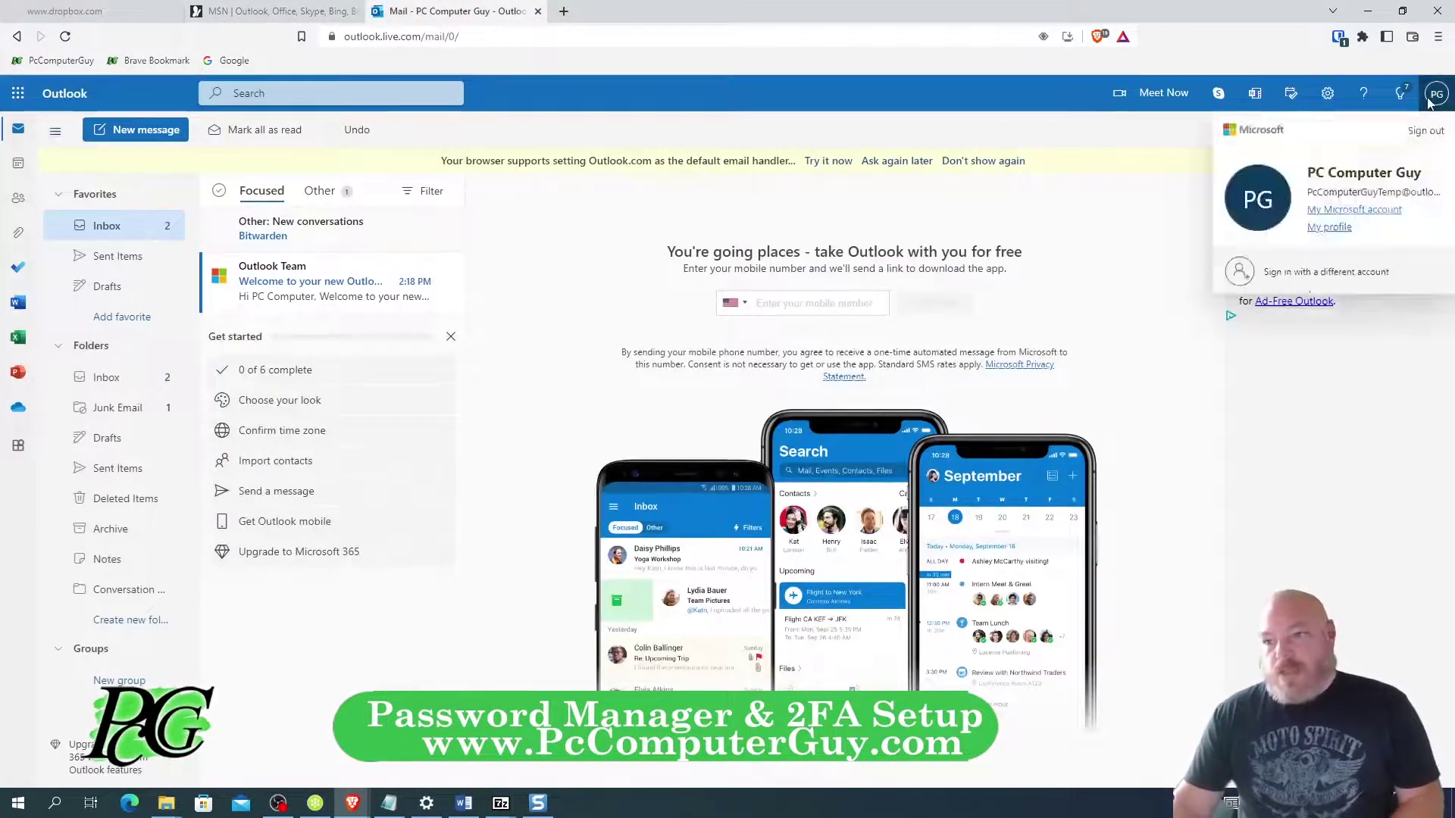
pyautogui.click(1330, 227)
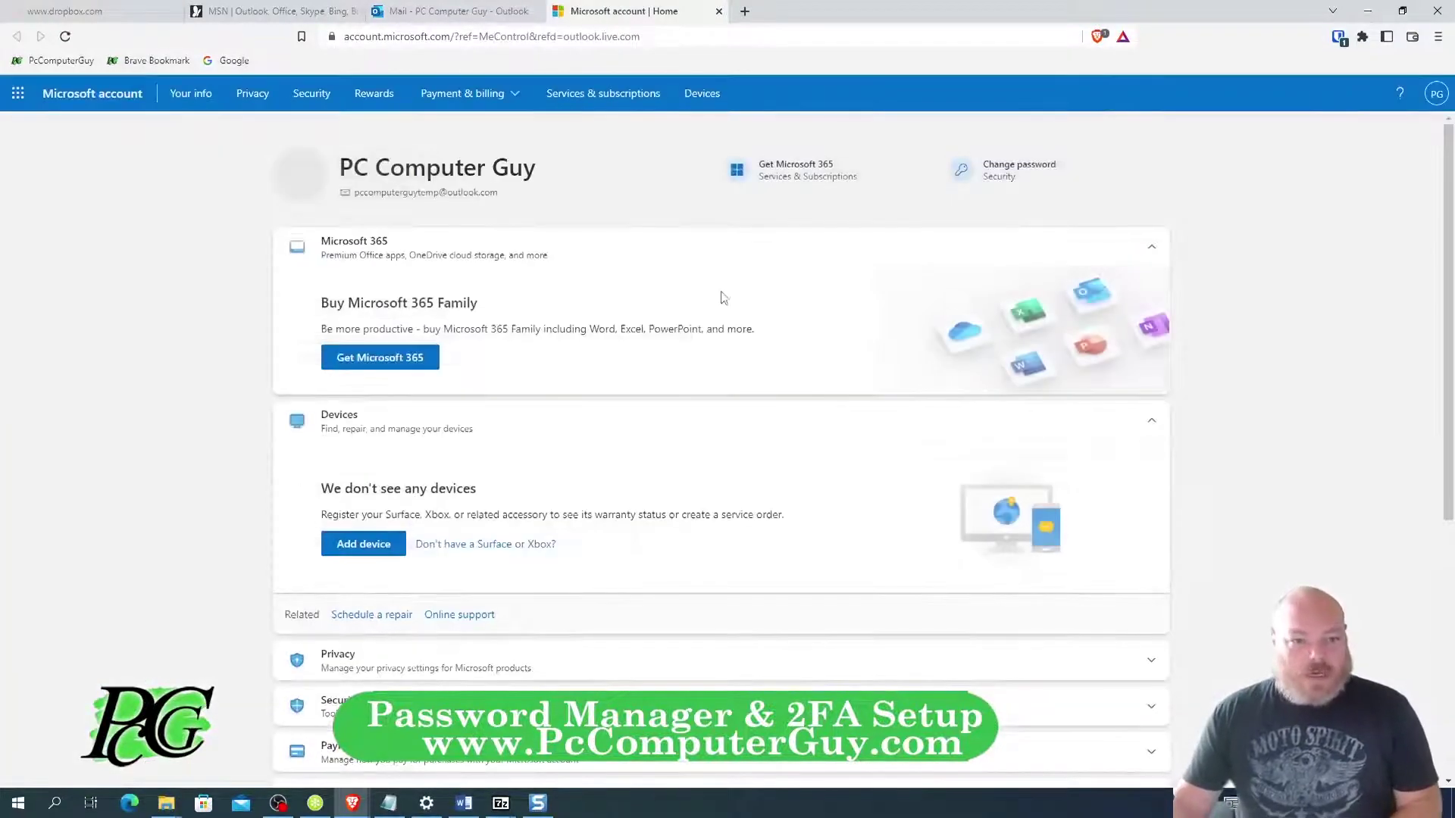
pyautogui.click(315, 94)
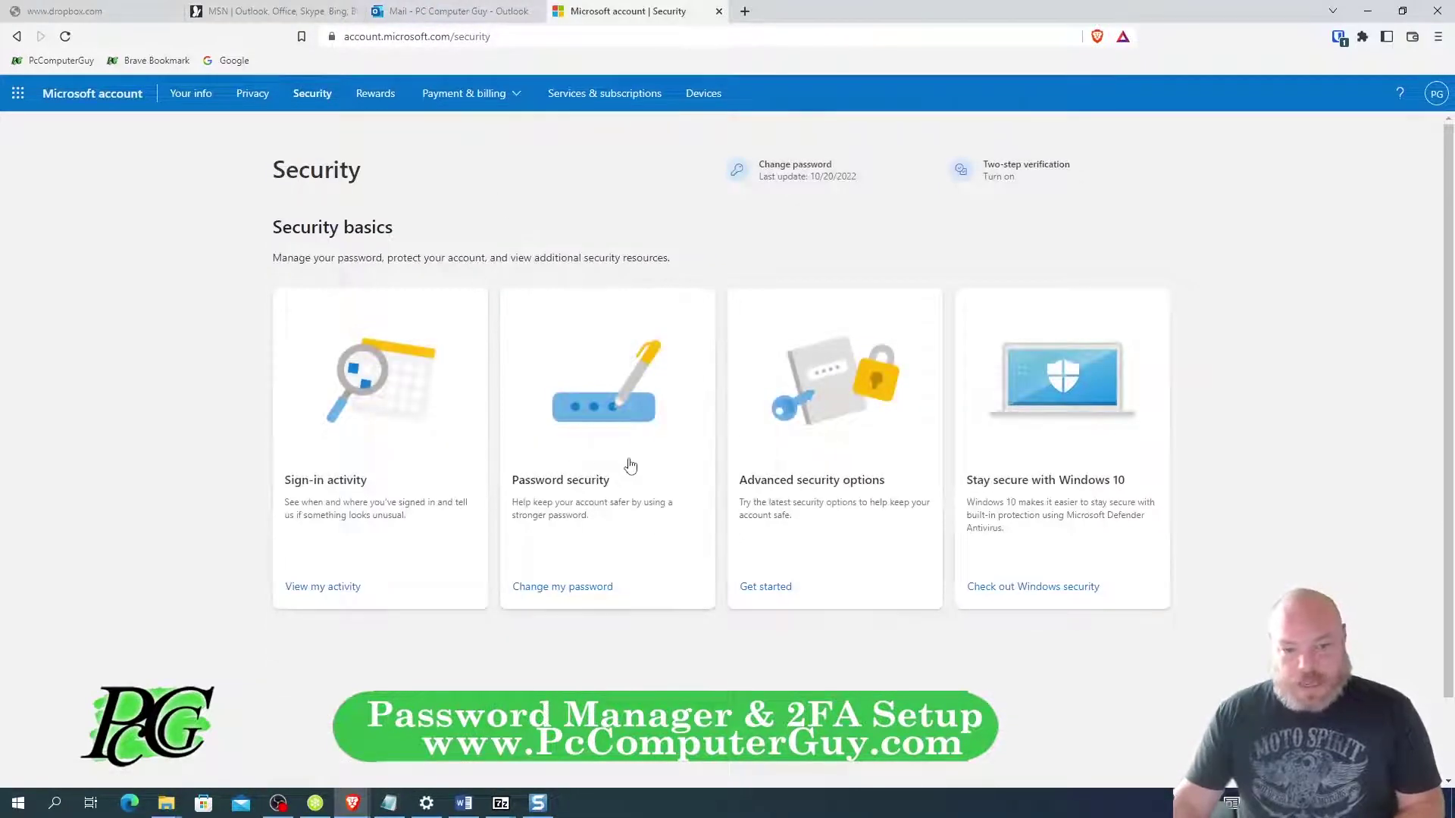
pyautogui.click(793, 172)
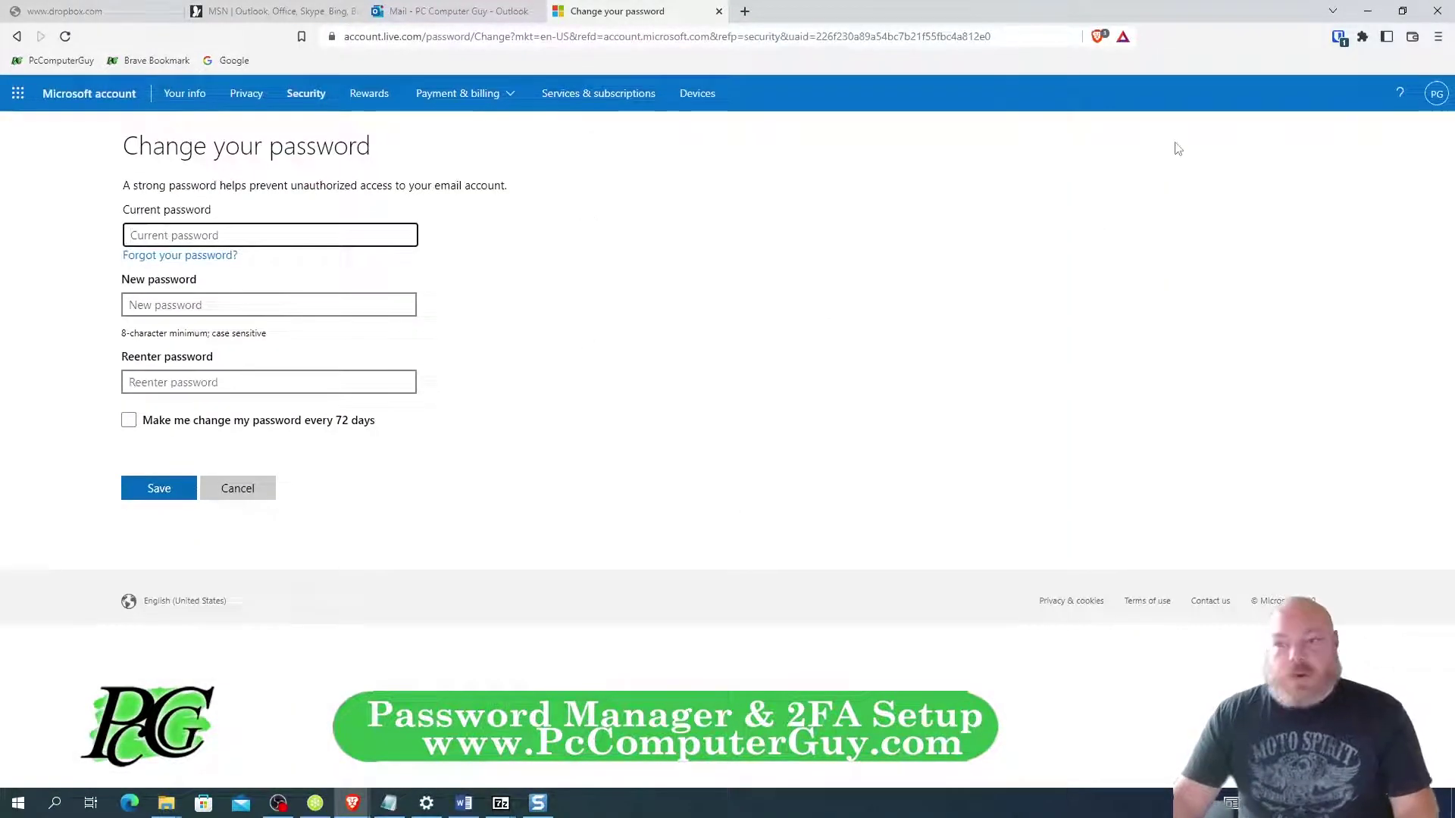
# Step: Autofill the form, then reveal and copy the saved login.live.com password from Bitwarden
pyautogui.click(1338, 37)
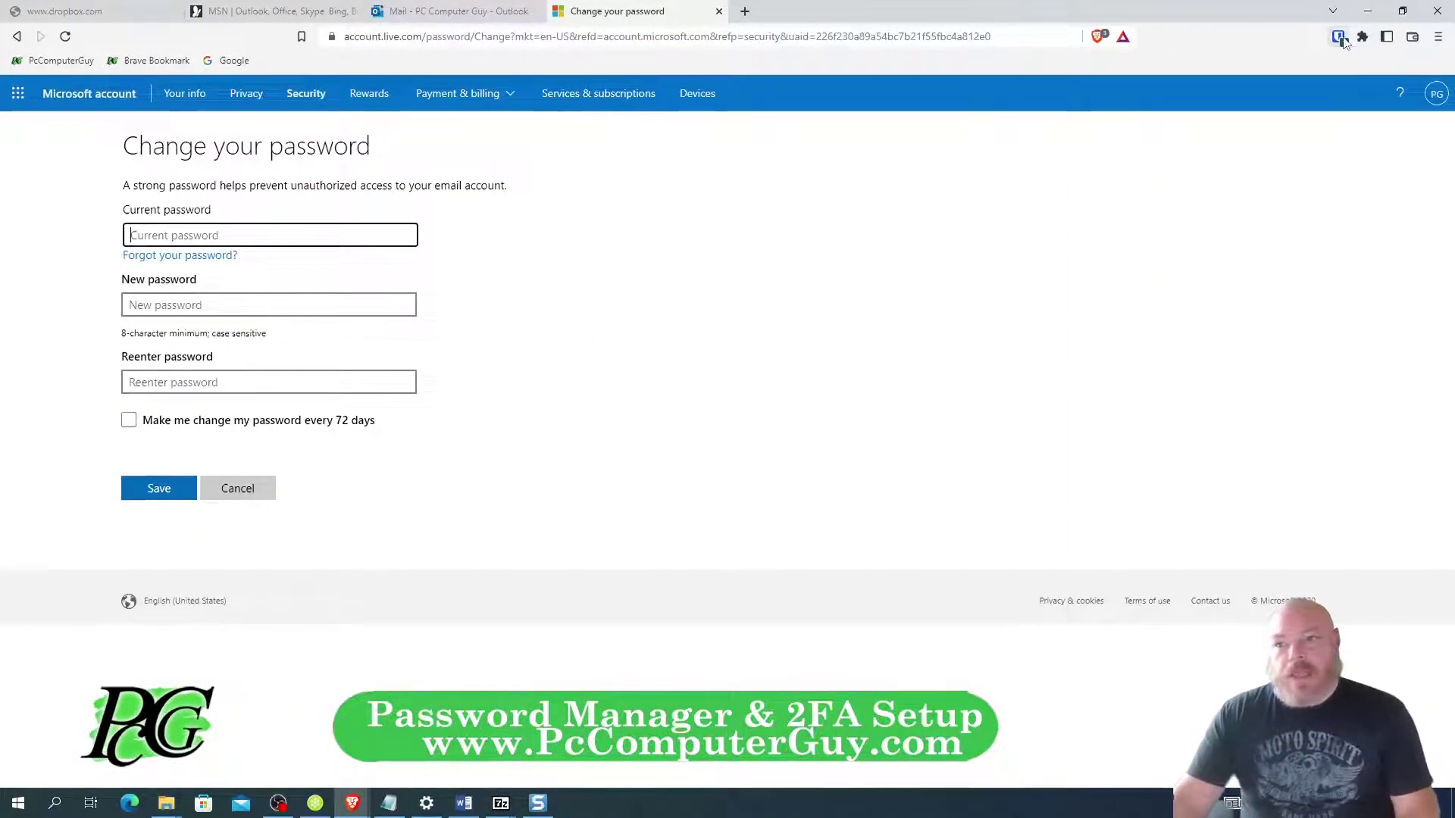
pyautogui.click(1200, 137)
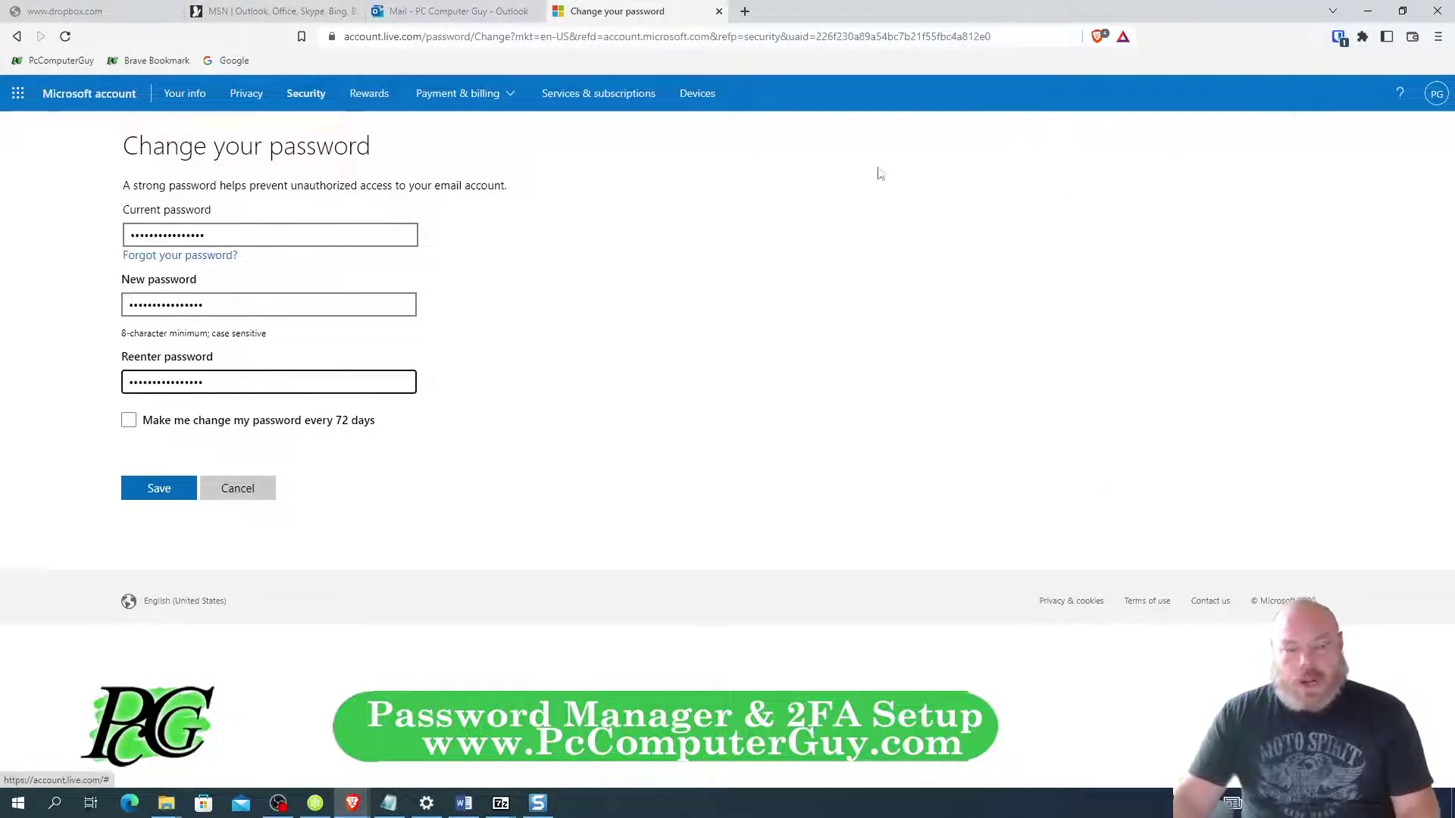
pyautogui.click(1338, 37)
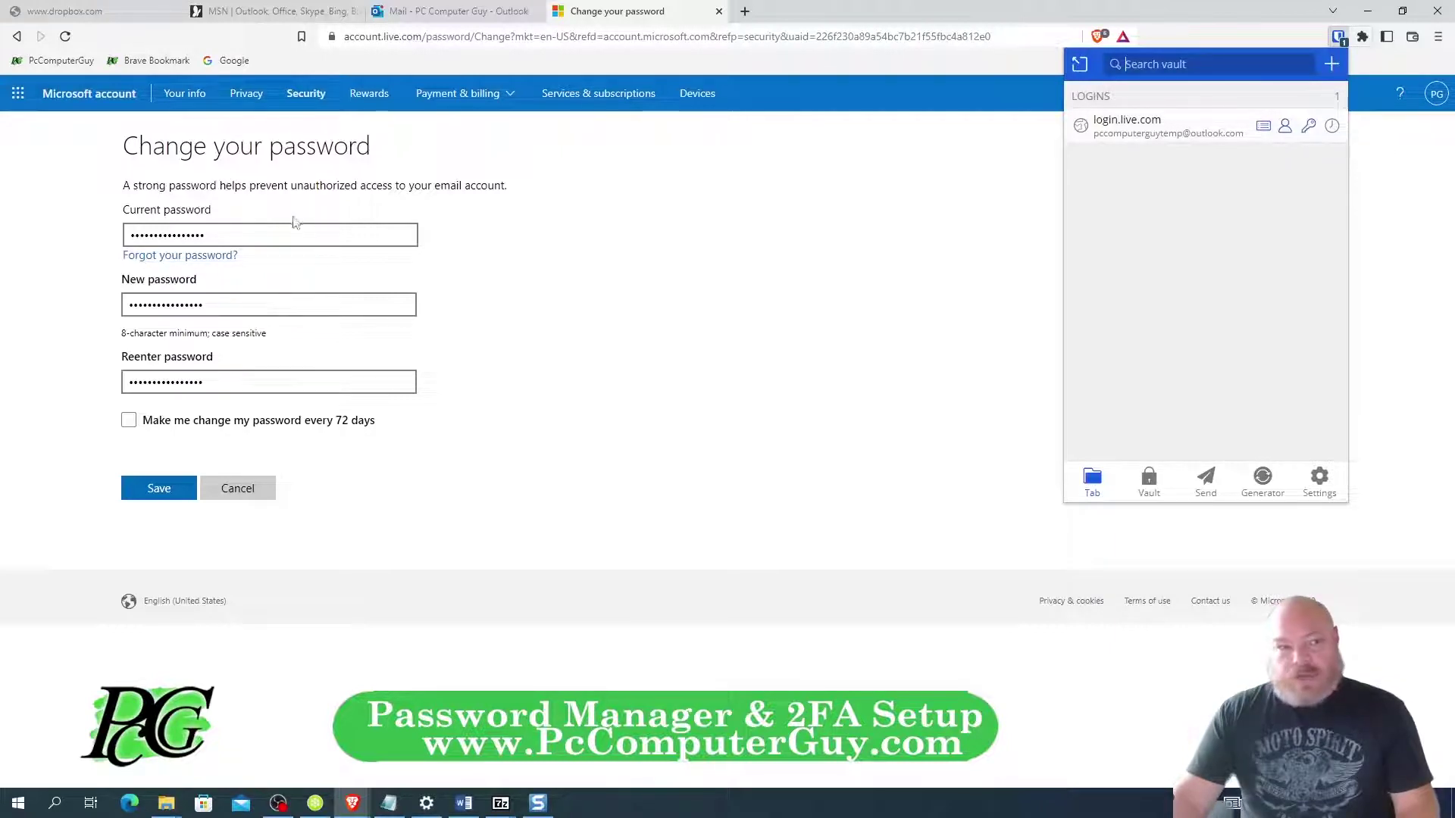
pyautogui.click(1264, 126)
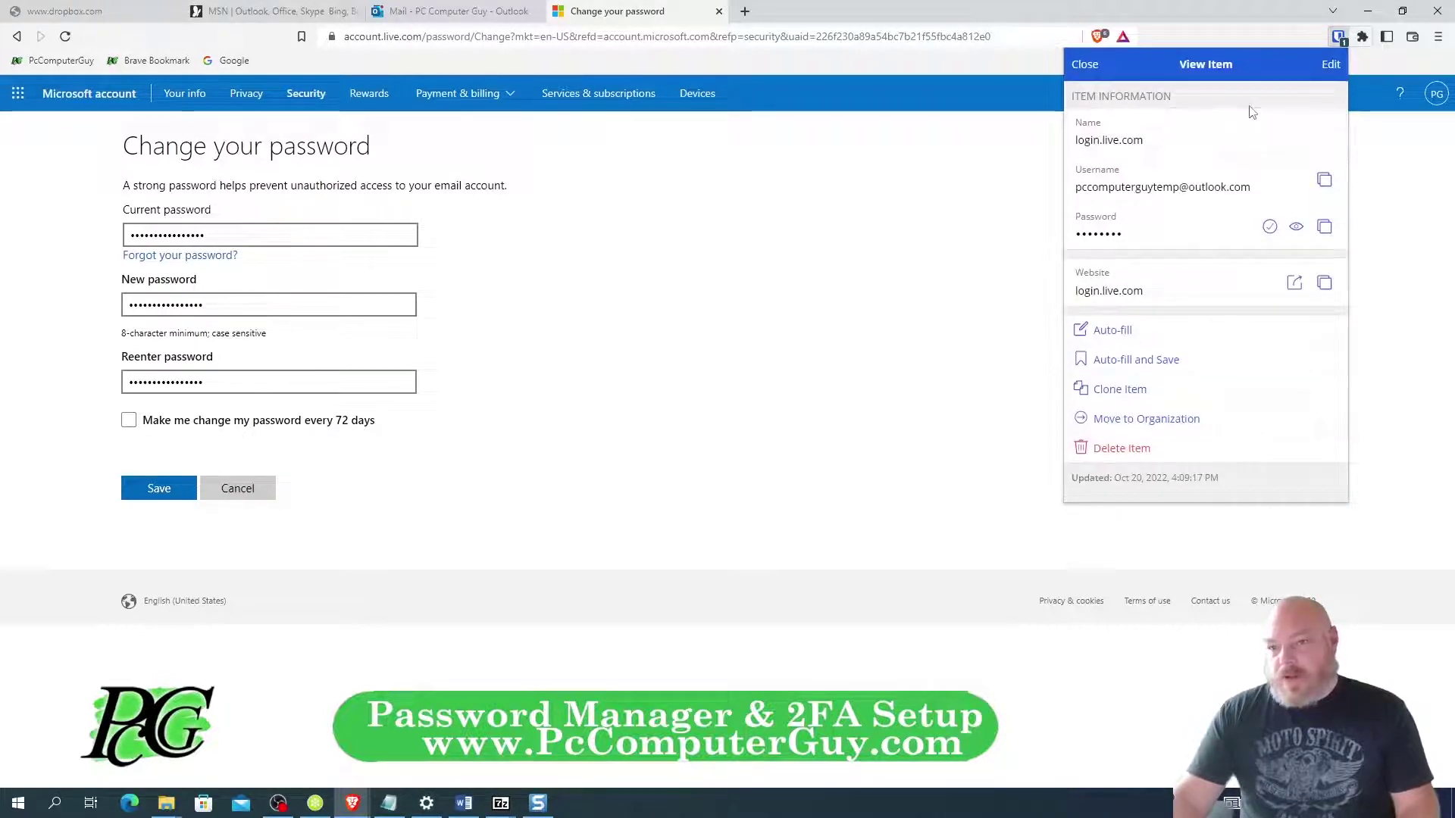
pyautogui.click(1296, 228)
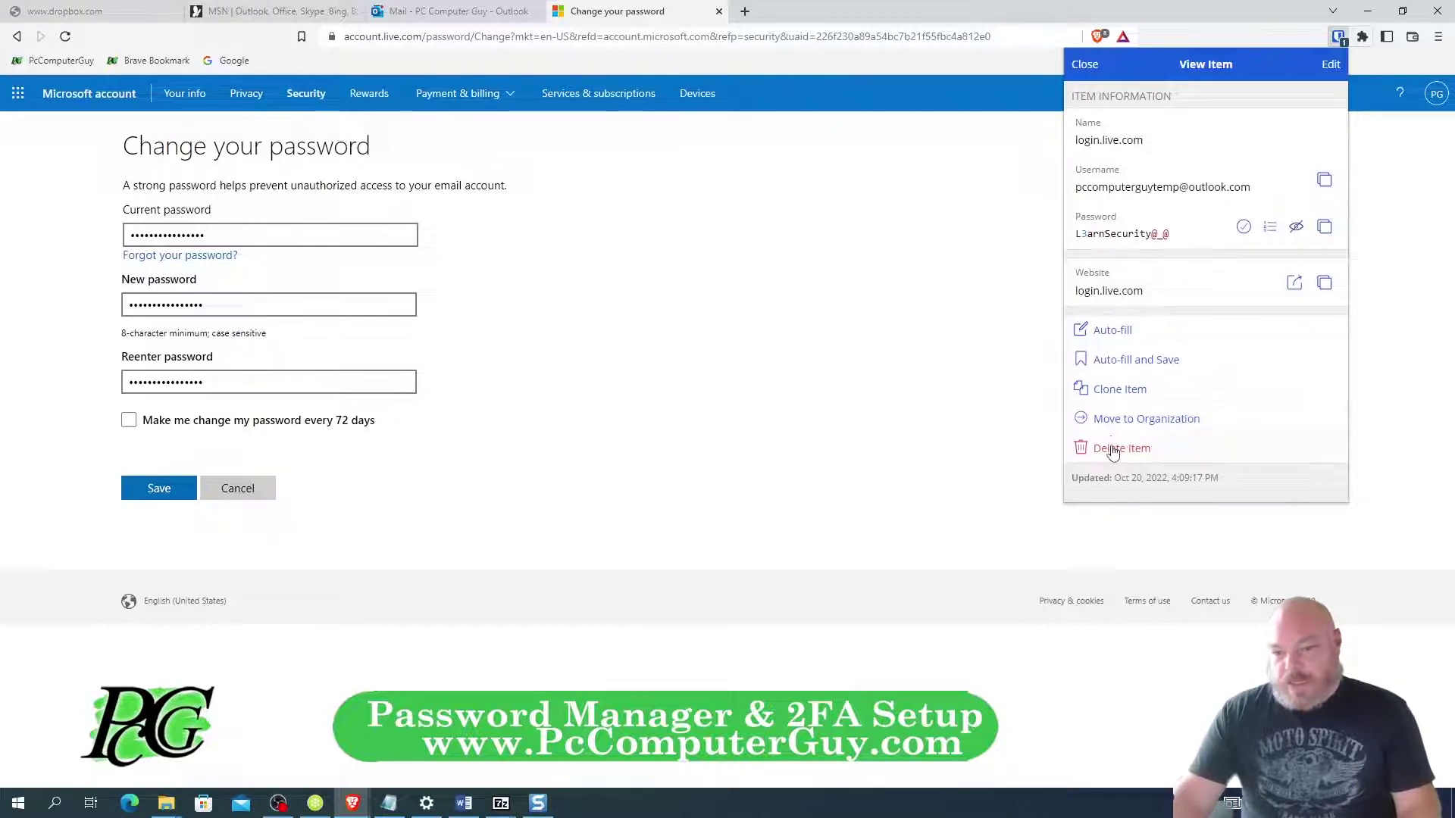
pyautogui.click(1084, 64)
pyautogui.click(1310, 127)
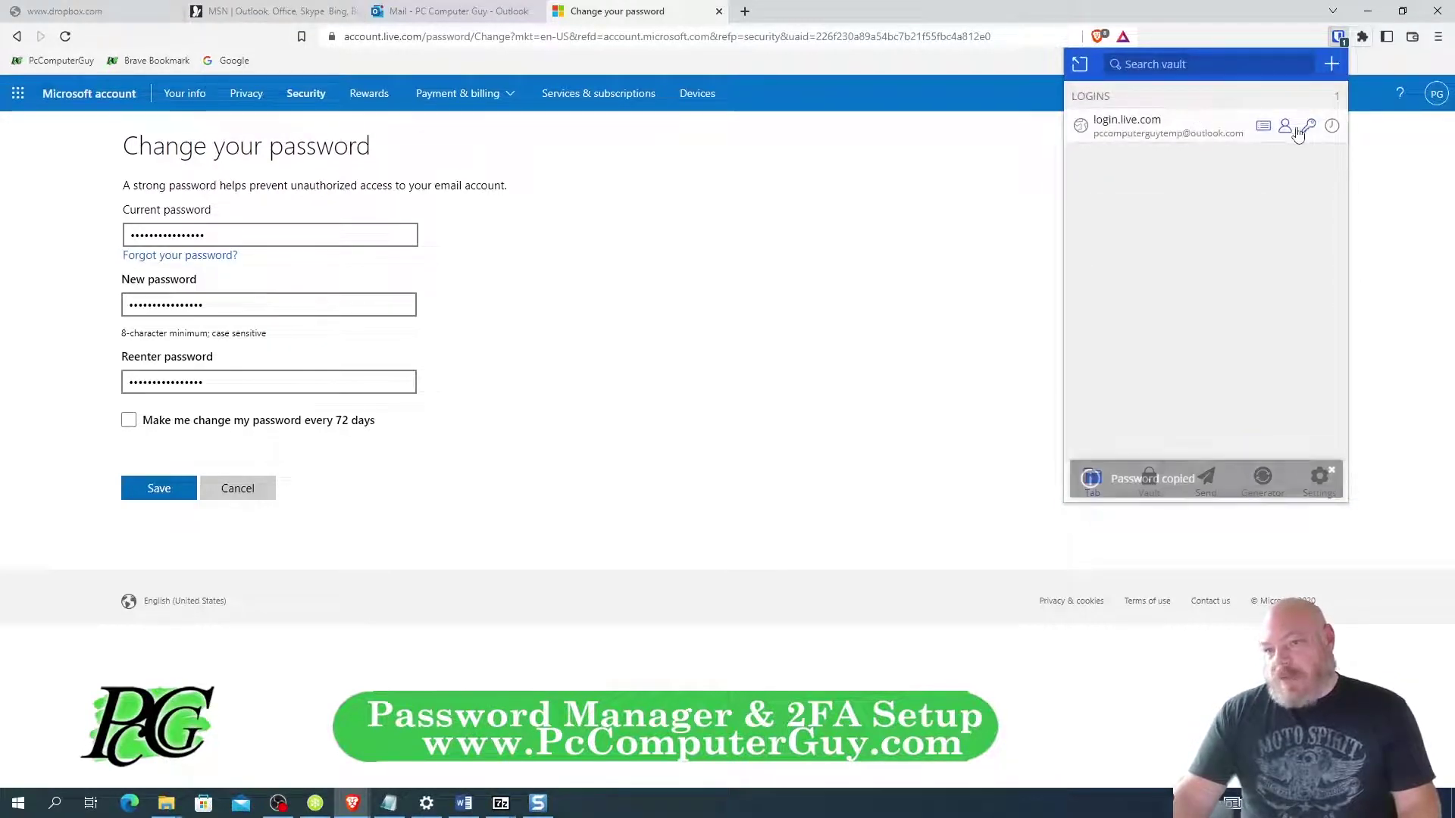
# Step: Paste the saved password as the current password and clear both new-password fields
pyautogui.doubleClick(166, 235)
pyautogui.hotkey('ctrl', 'v')
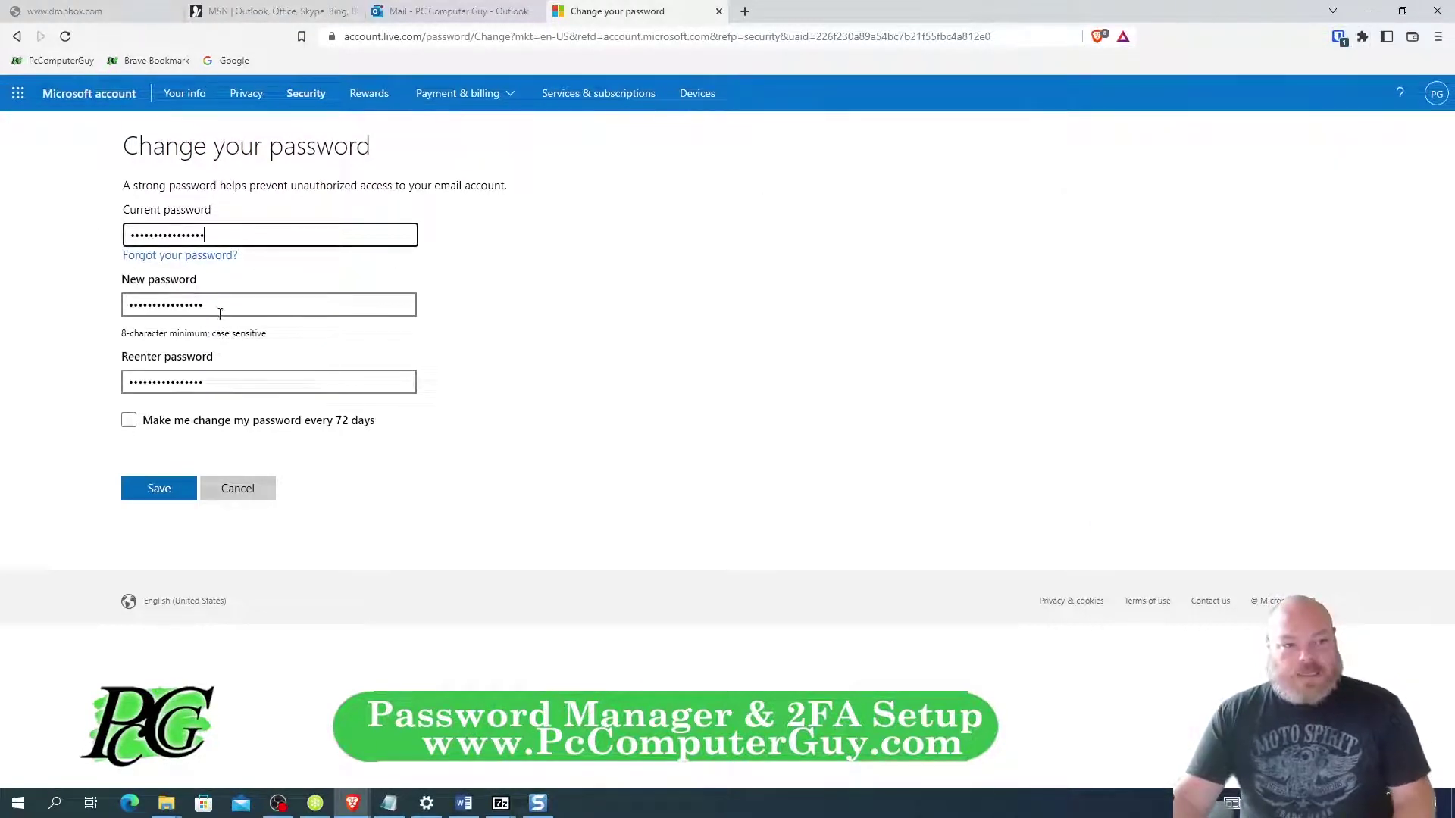
pyautogui.moveTo(243, 304); pyautogui.dragTo(98, 303)
pyautogui.press('BackSpace')
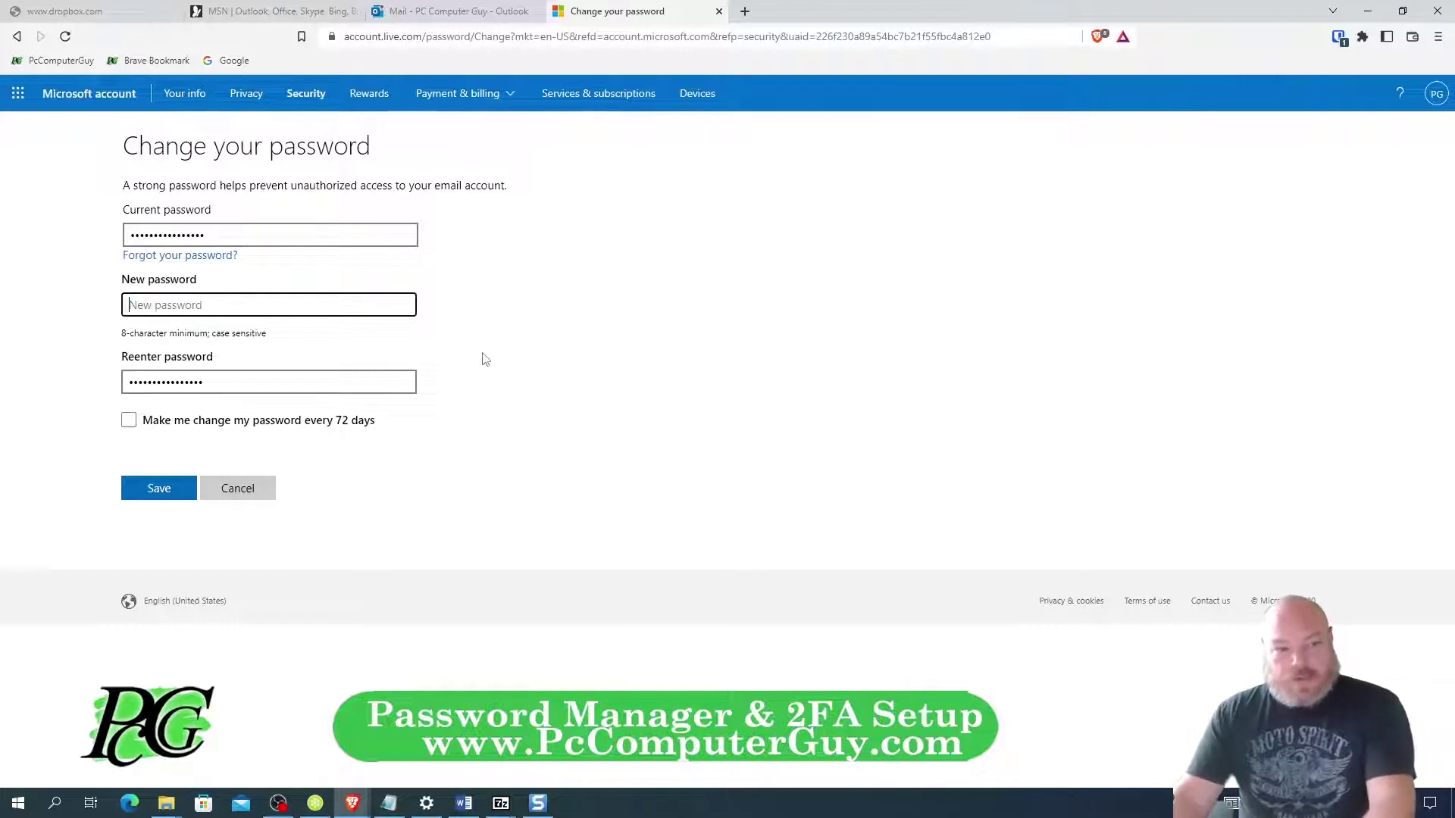
pyautogui.moveTo(302, 381); pyautogui.dragTo(110, 381)
pyautogui.press('BackSpace')
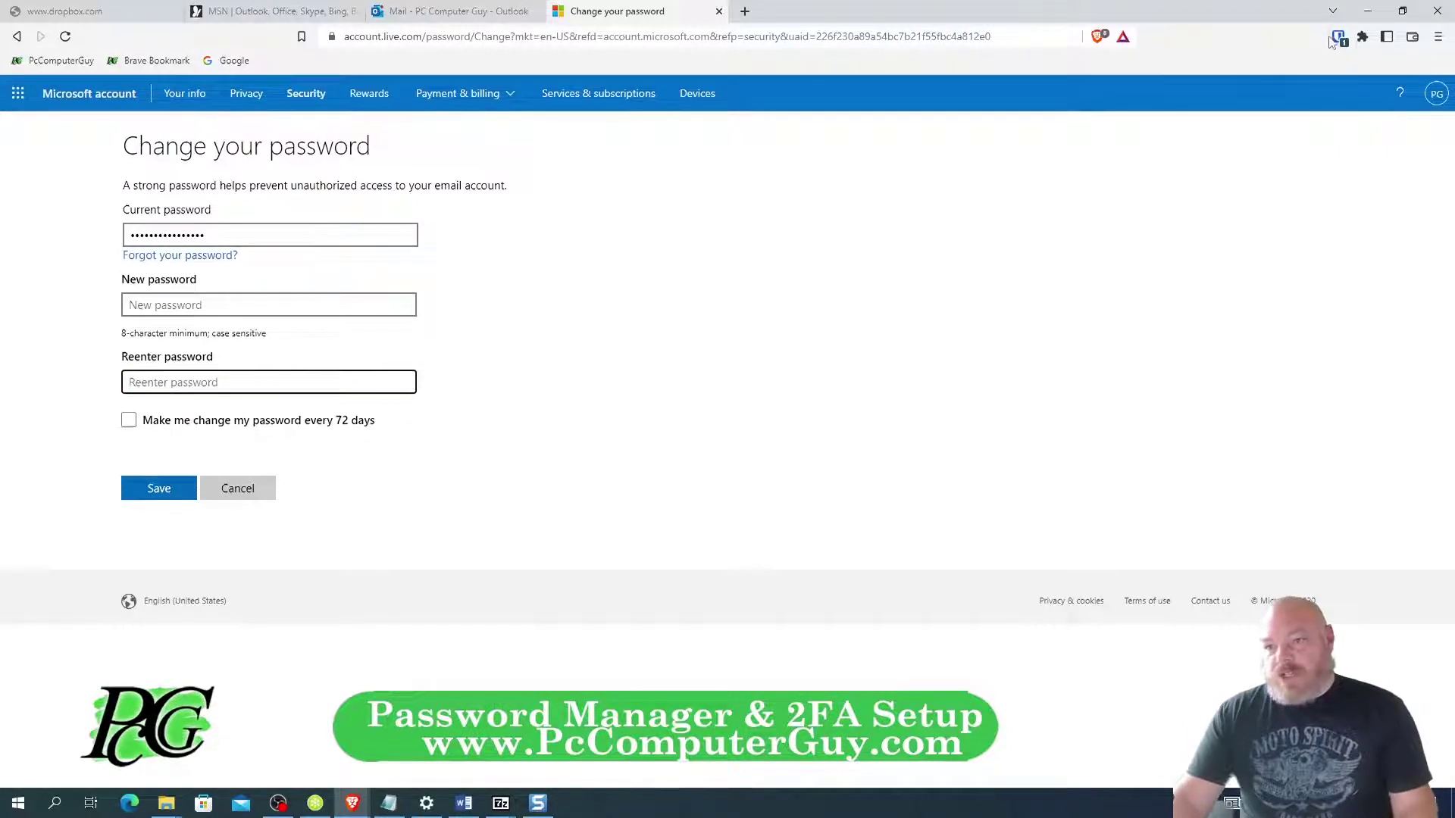
# Step: Paste a freshly generated Bitwarden password into both new-password fields and save the change
pyautogui.click(1339, 38)
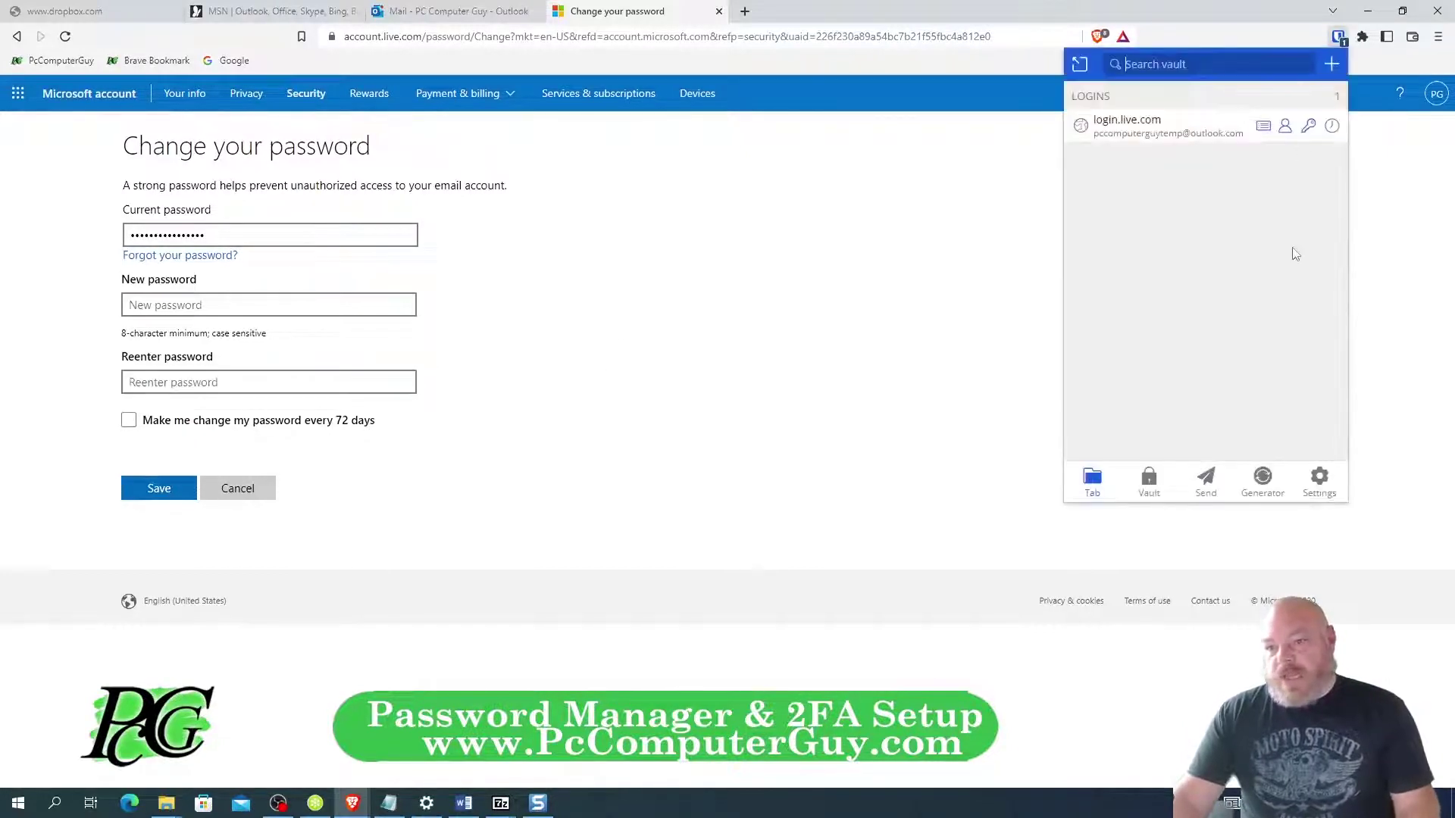
pyautogui.click(1262, 489)
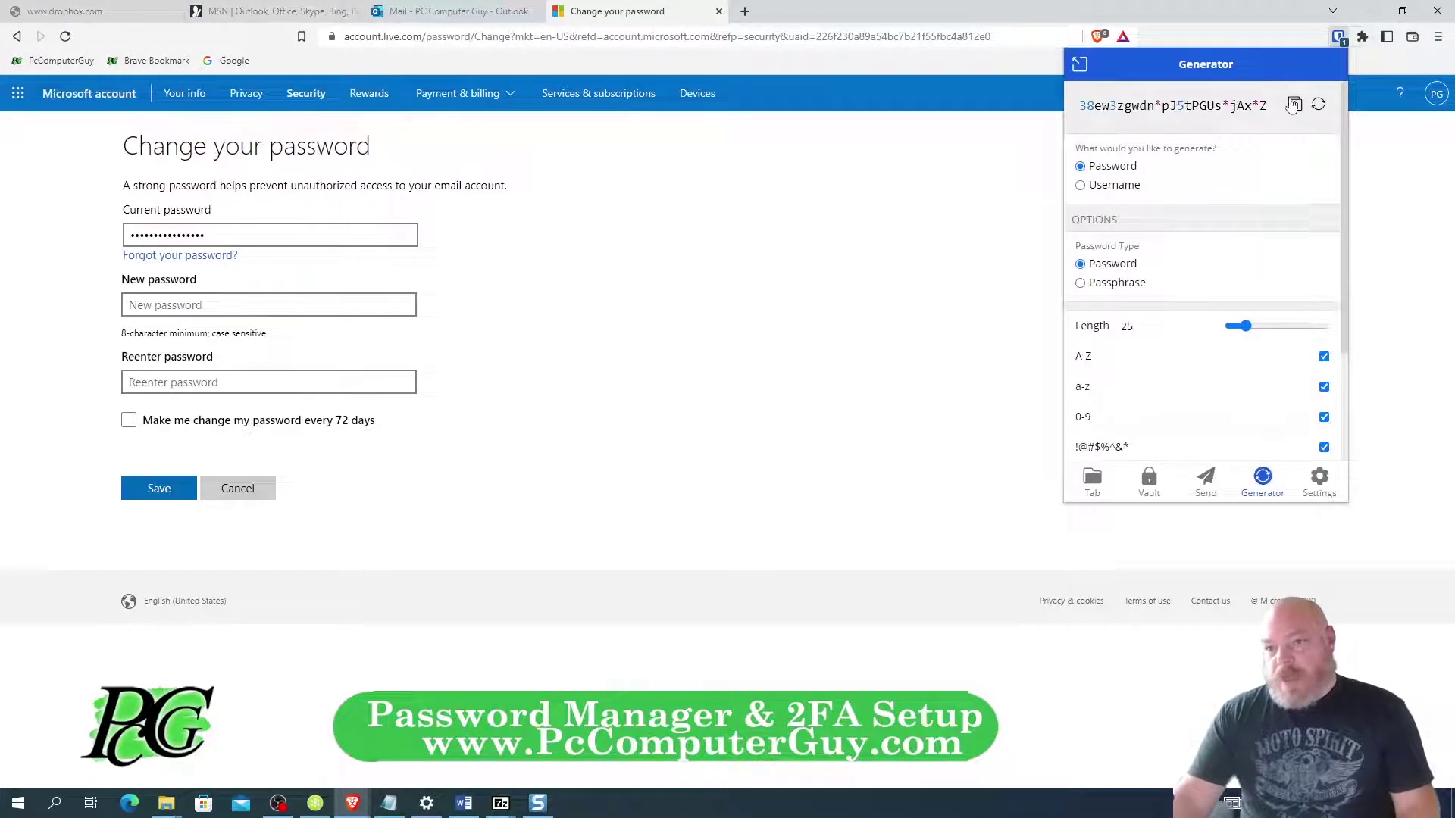
pyautogui.click(1295, 106)
pyautogui.click(243, 303)
pyautogui.hotkey('ctrl', 'v')
pyautogui.click(253, 376)
pyautogui.hotkey('ctrl', 'v')
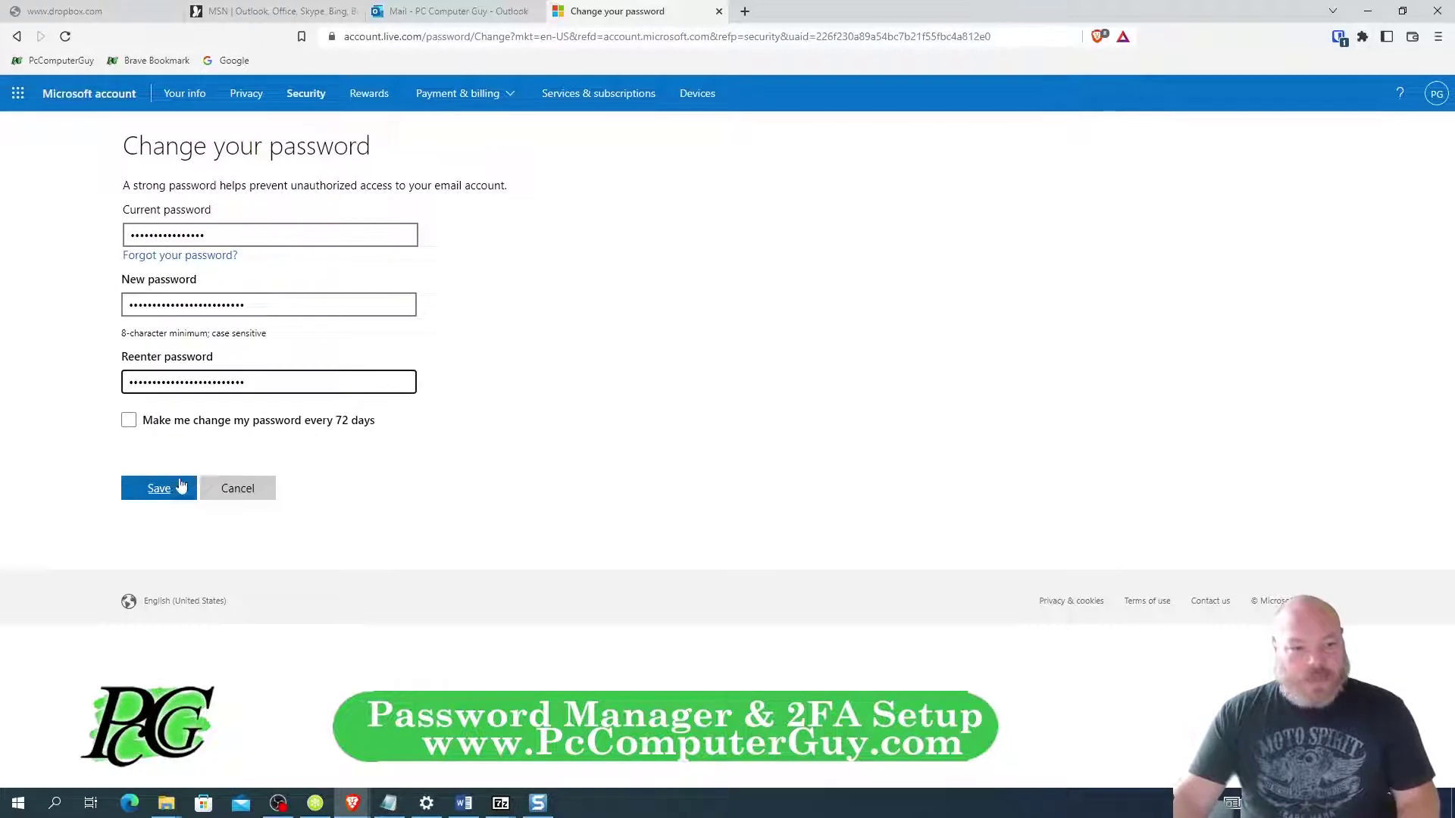
pyautogui.click(182, 488)
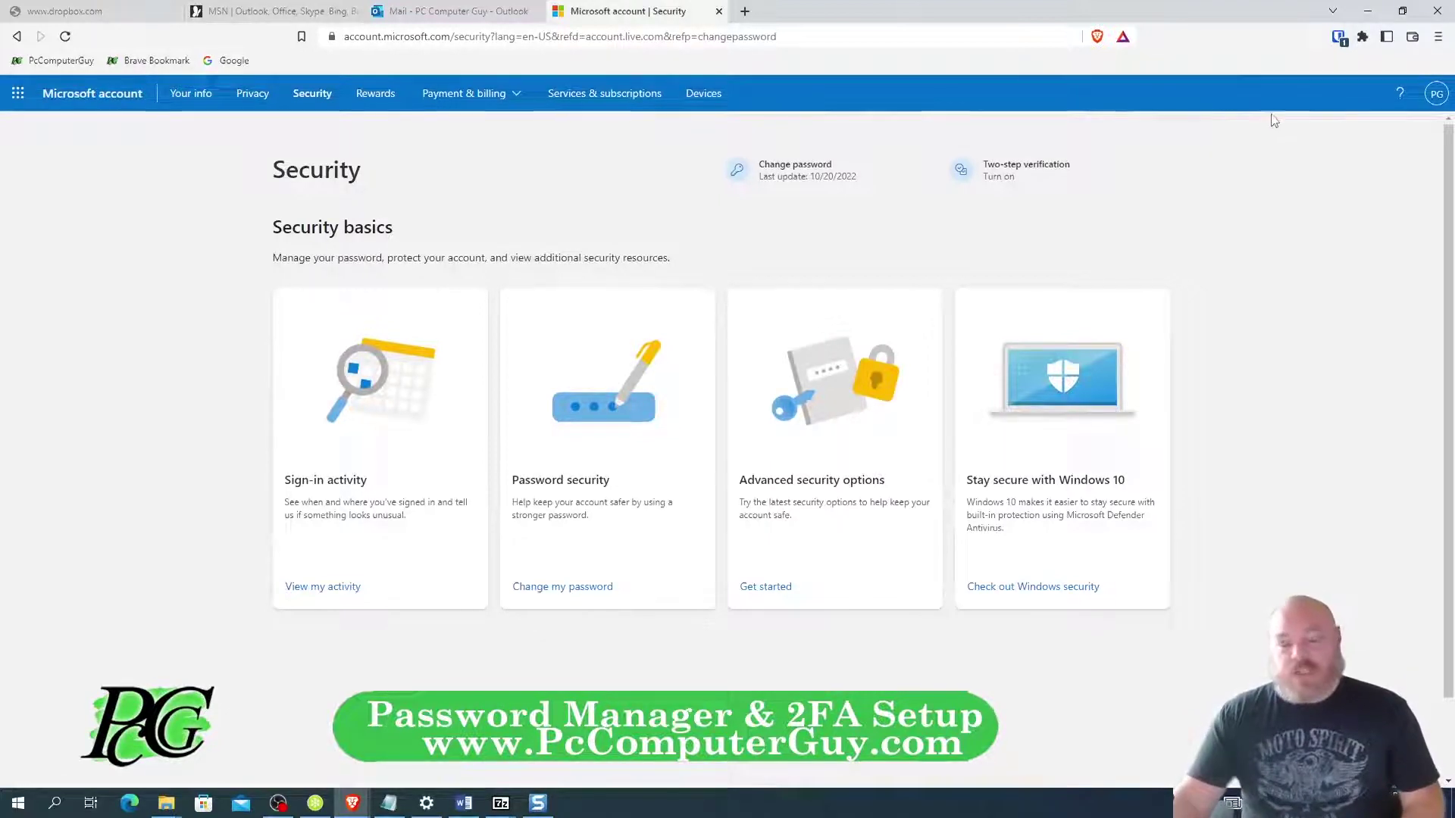
# Step: Inspect the saved login.live.com entry in Bitwarden without making edits
pyautogui.click(1339, 38)
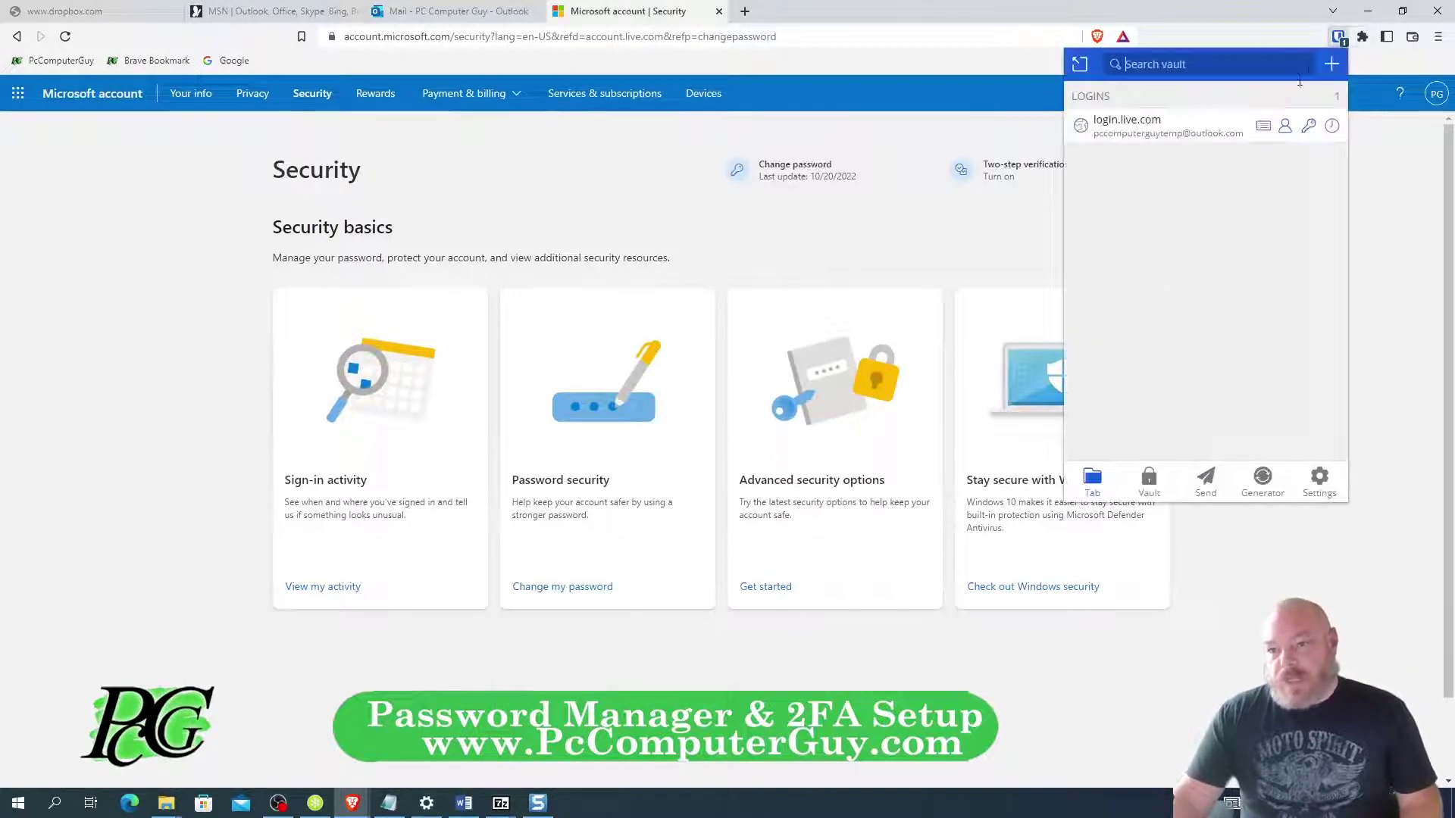
pyautogui.click(1261, 131)
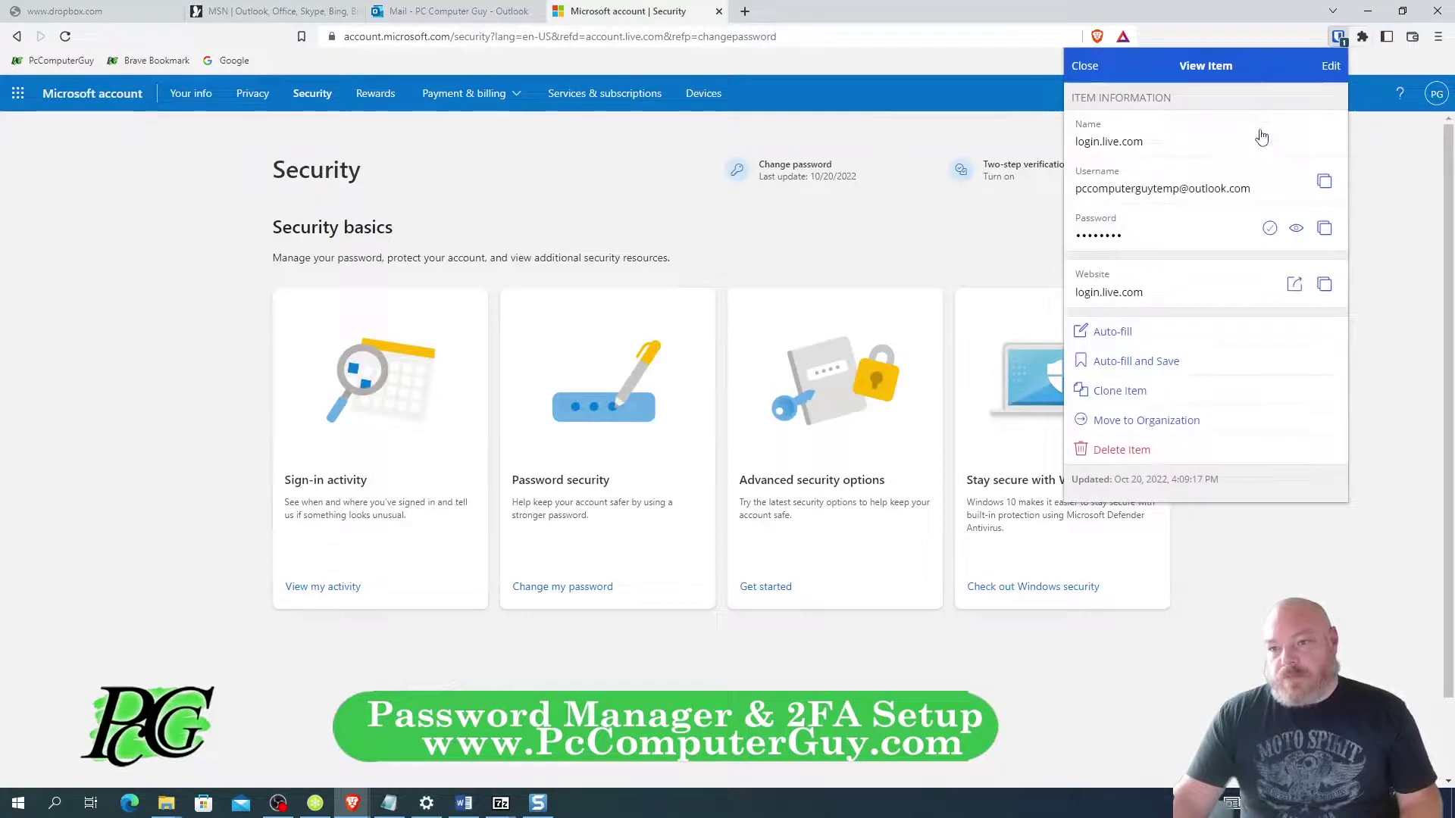
pyautogui.click(1328, 67)
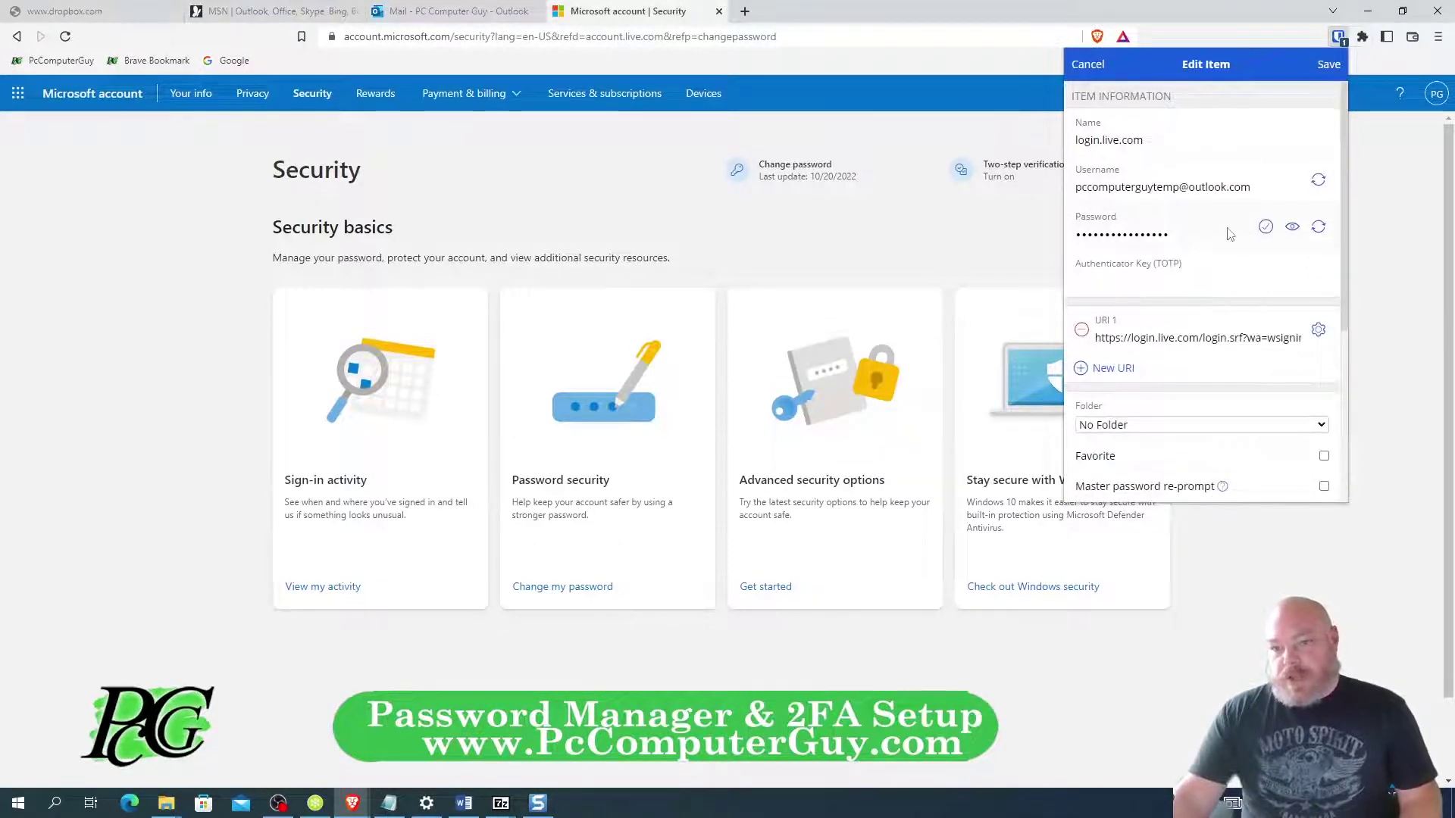
pyautogui.click(1088, 64)
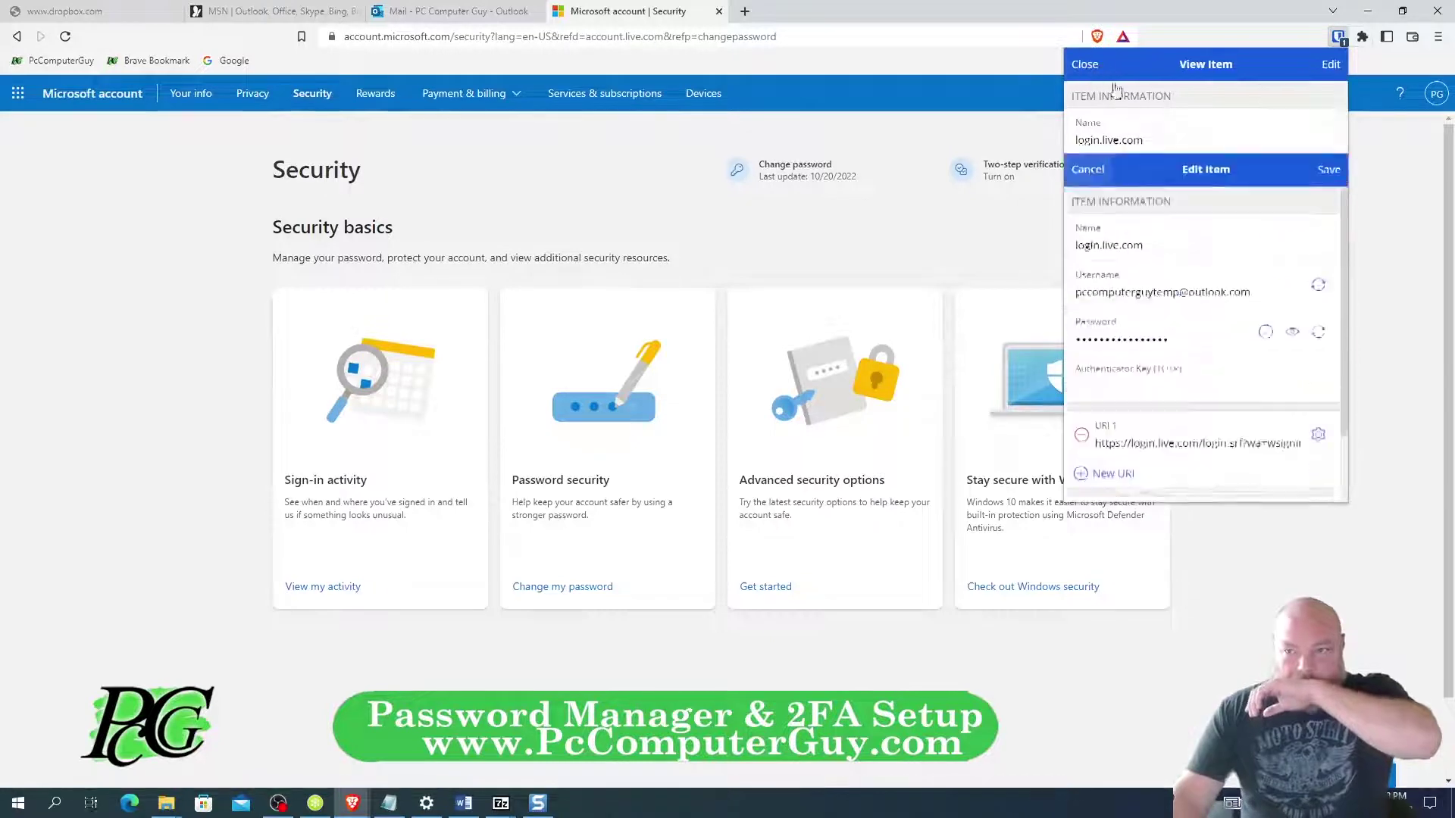
pyautogui.click(1408, 205)
# Step: Sign out, update the stored Bitwarden password, and sign back in via autofill without staying signed in
pyautogui.click(1436, 93)
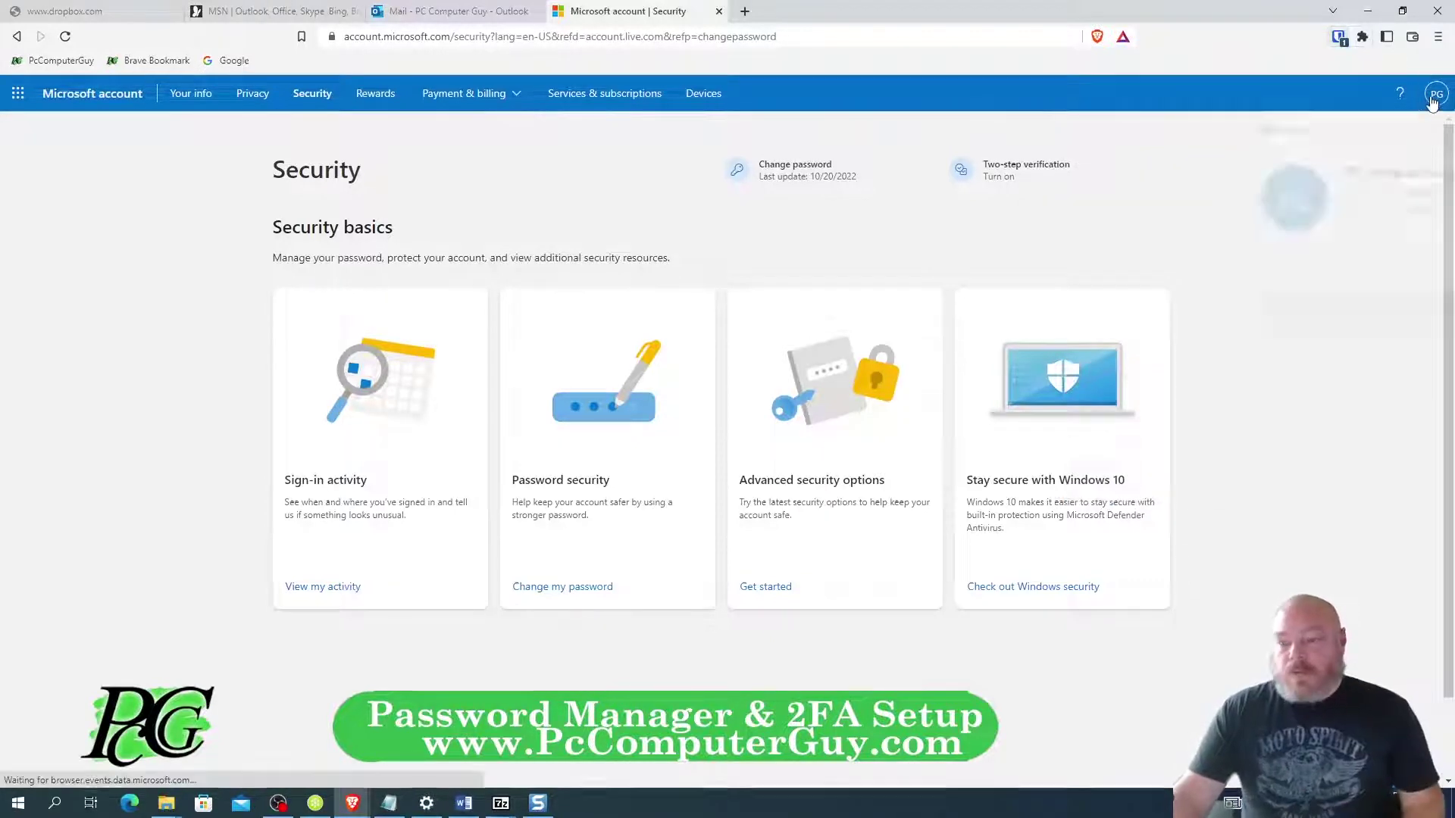
pyautogui.click(1318, 271)
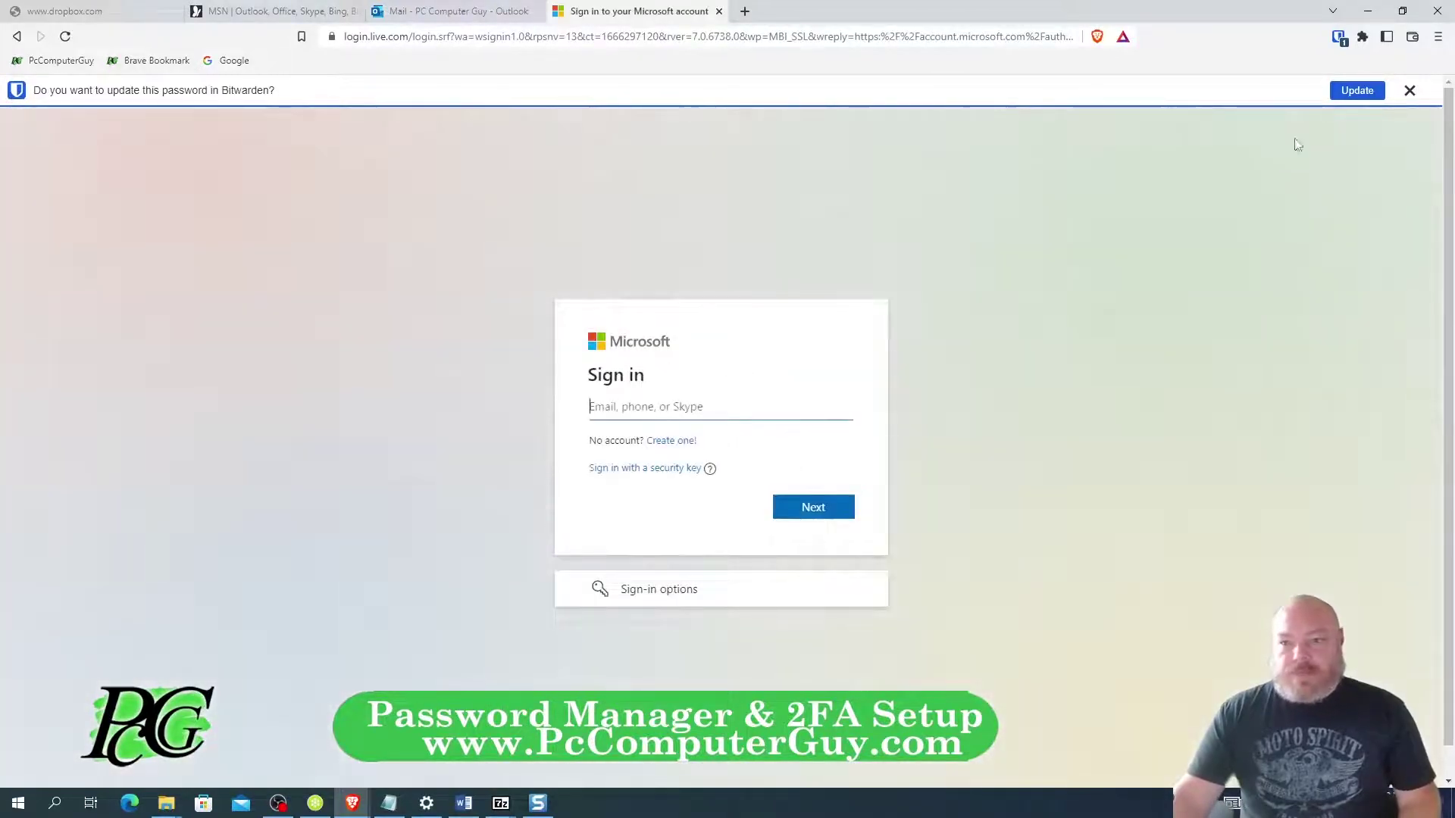
pyautogui.click(1347, 92)
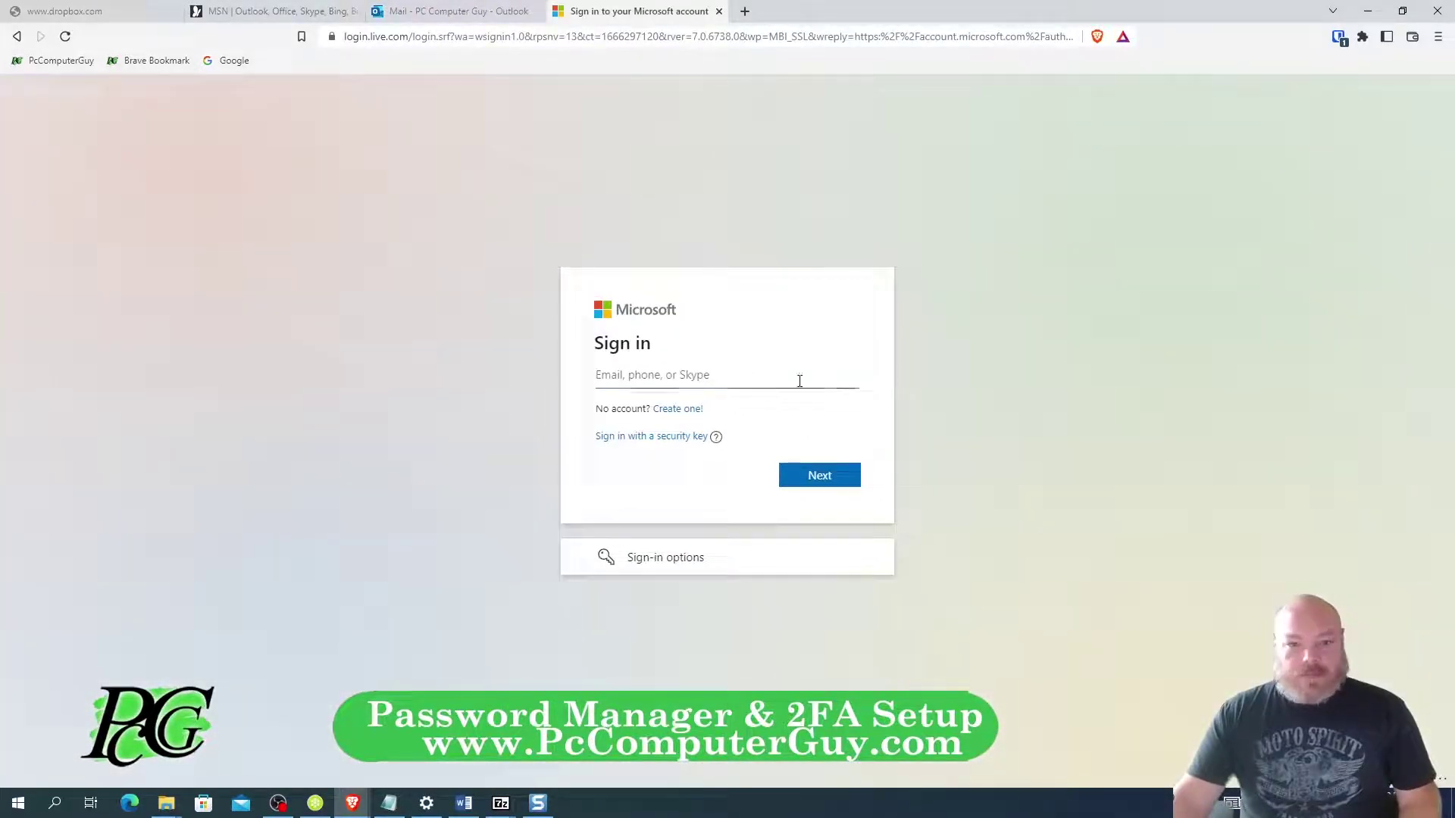
pyautogui.click(1339, 37)
pyautogui.click(1223, 129)
pyautogui.click(840, 474)
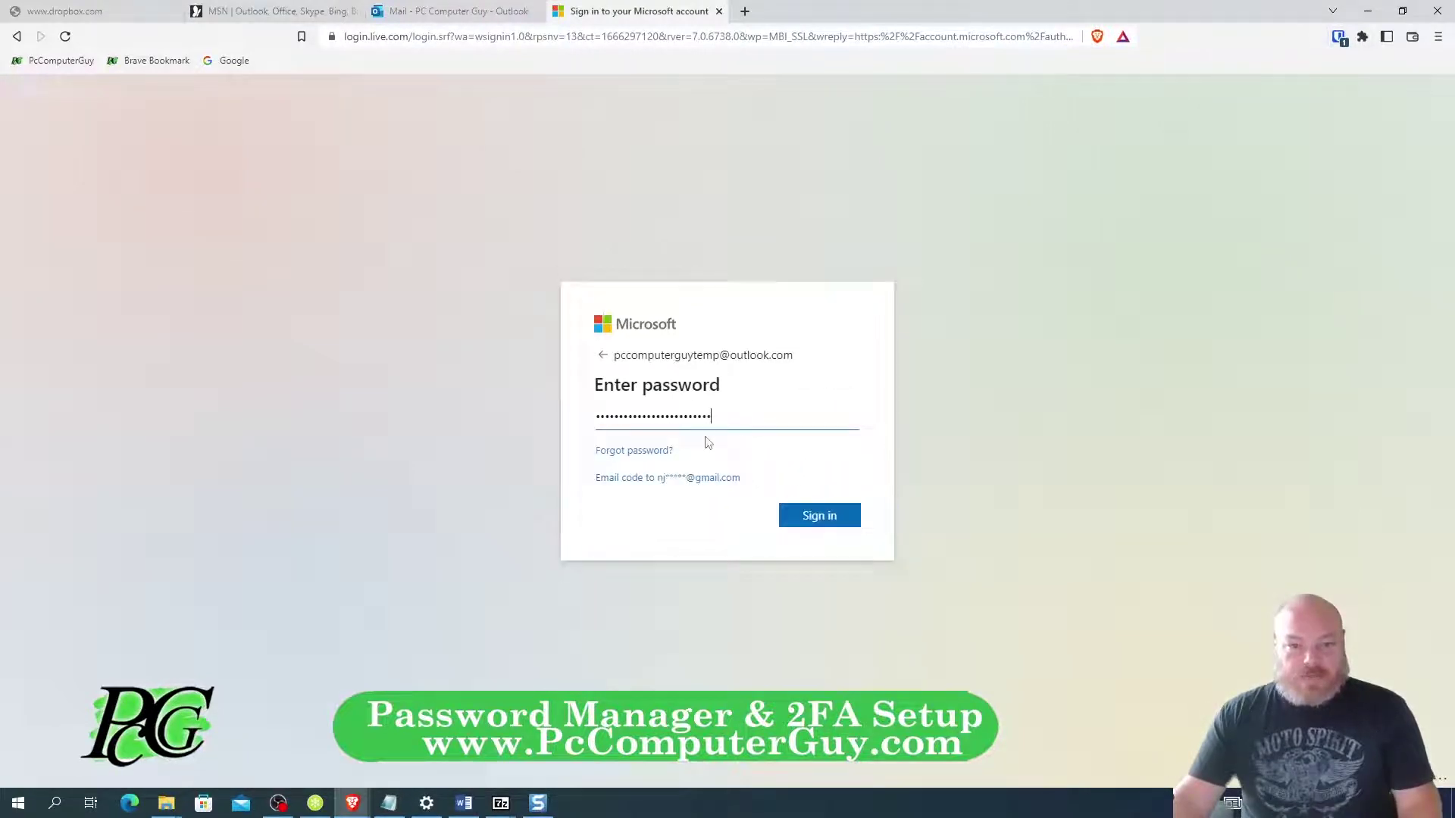
pyautogui.click(786, 514)
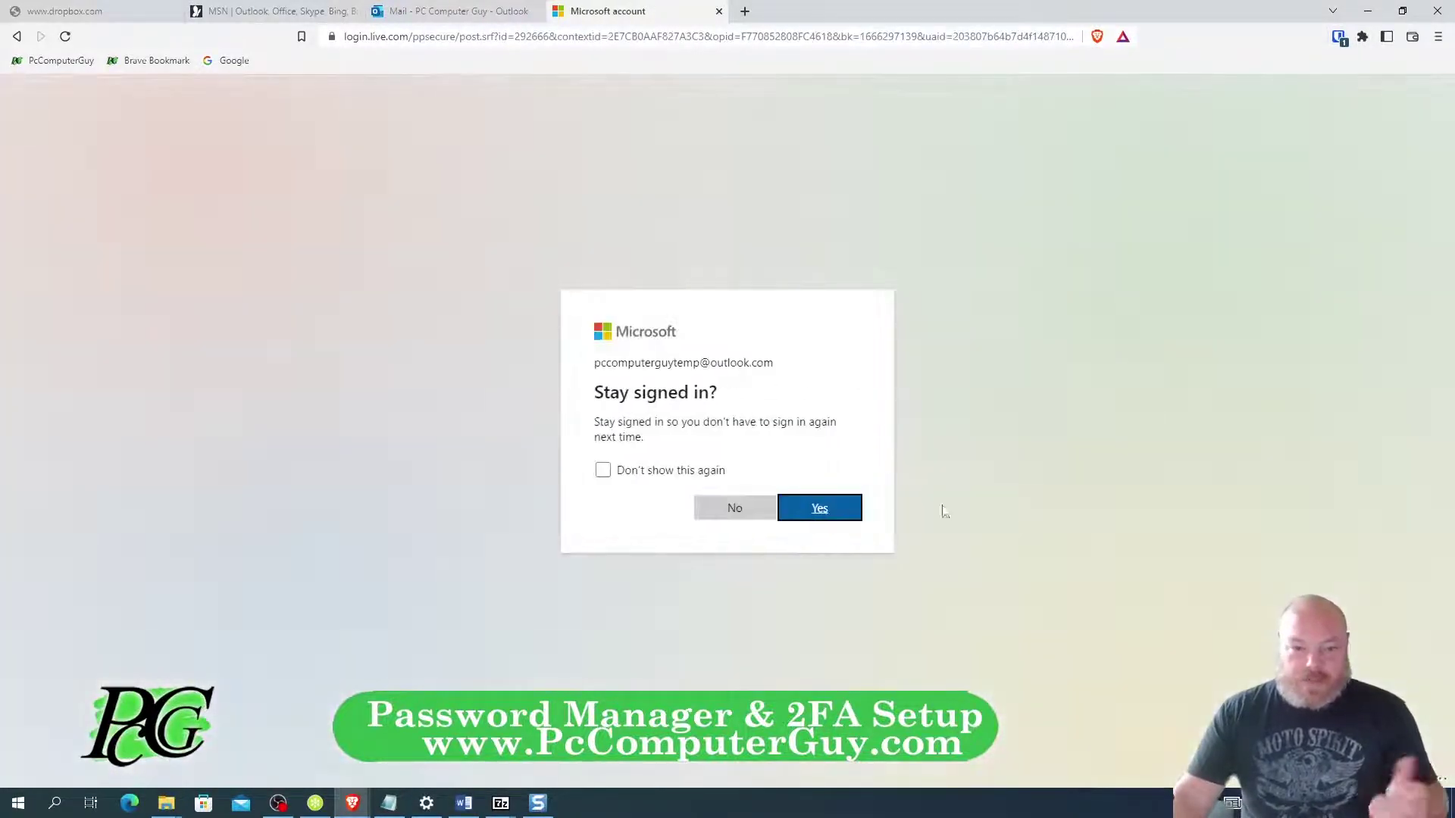
pyautogui.click(726, 511)
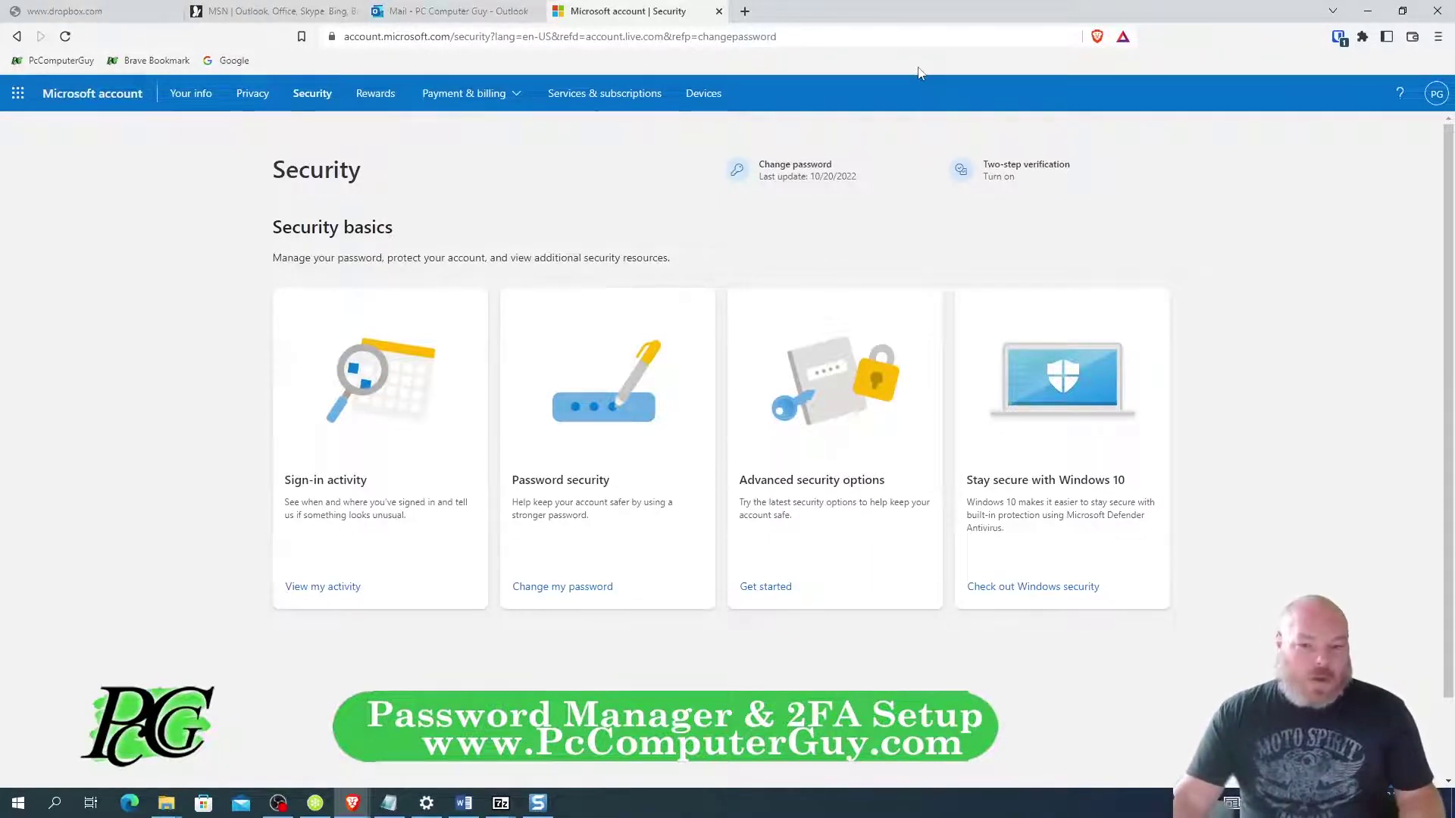
# Step: Open the Advanced security options page via its Get started link on the Security page
pyautogui.click(1337, 40)
pyautogui.click(1337, 40)
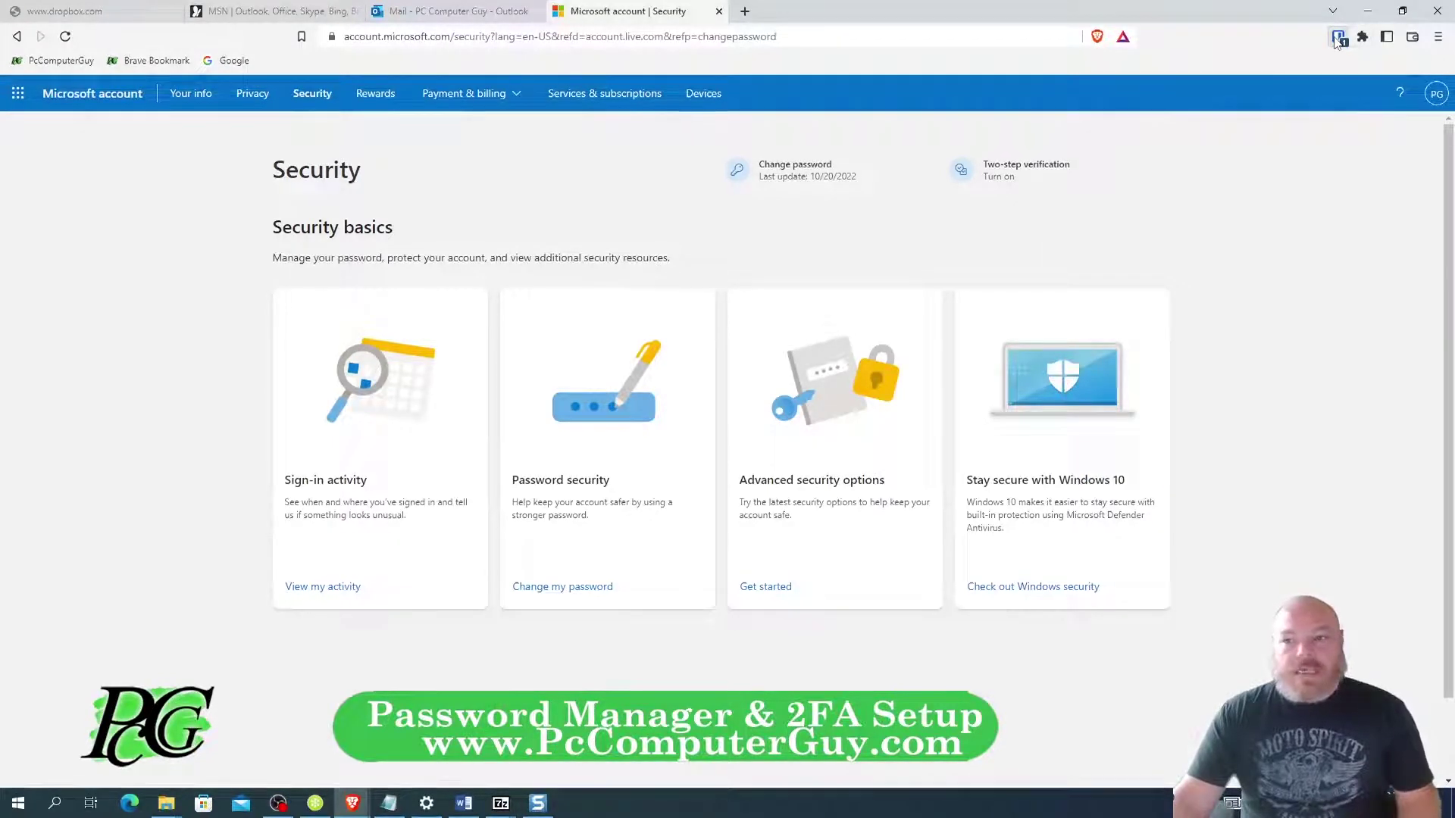
pyautogui.click(1337, 39)
pyautogui.click(1337, 39)
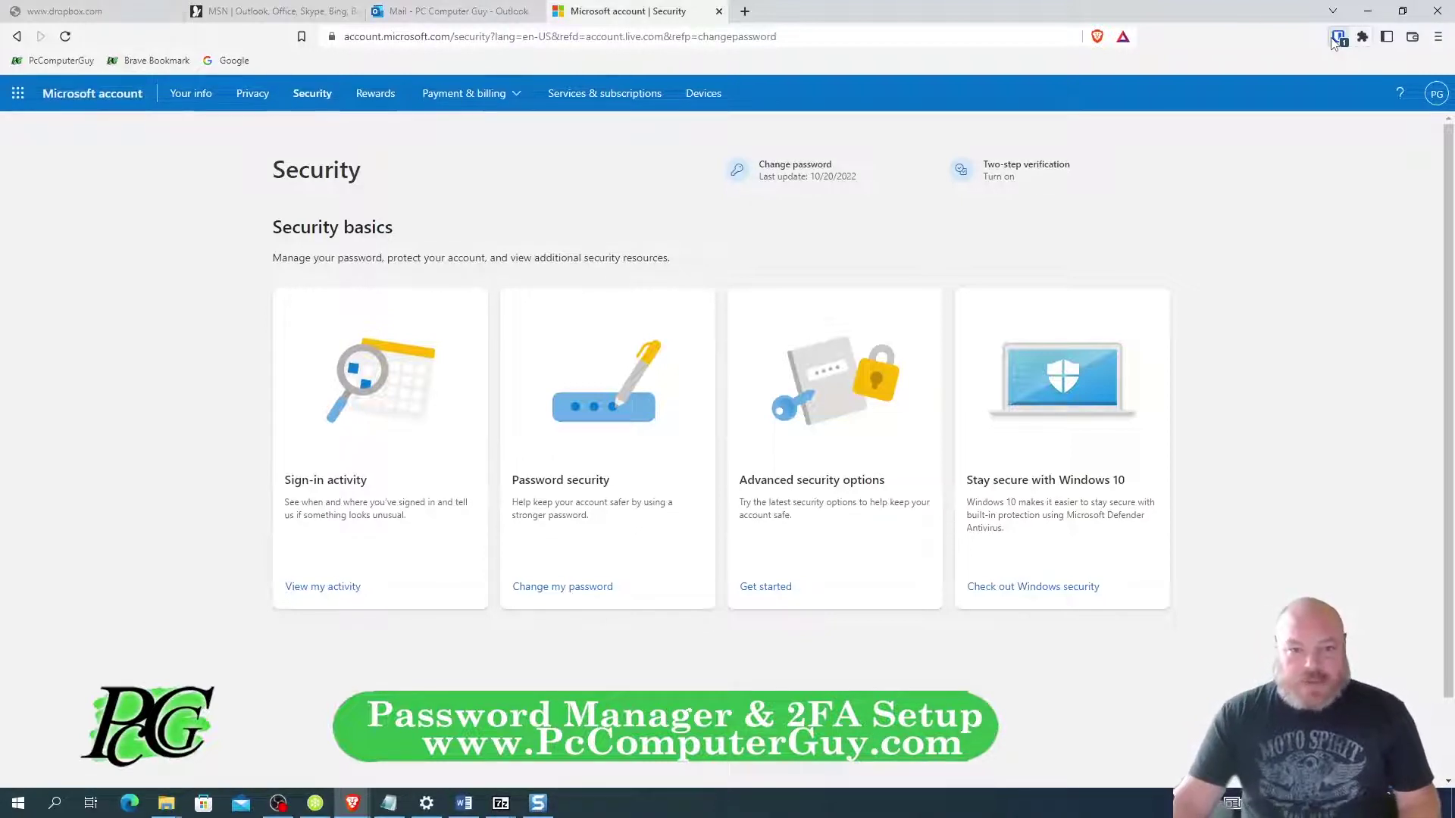
pyautogui.click(831, 510)
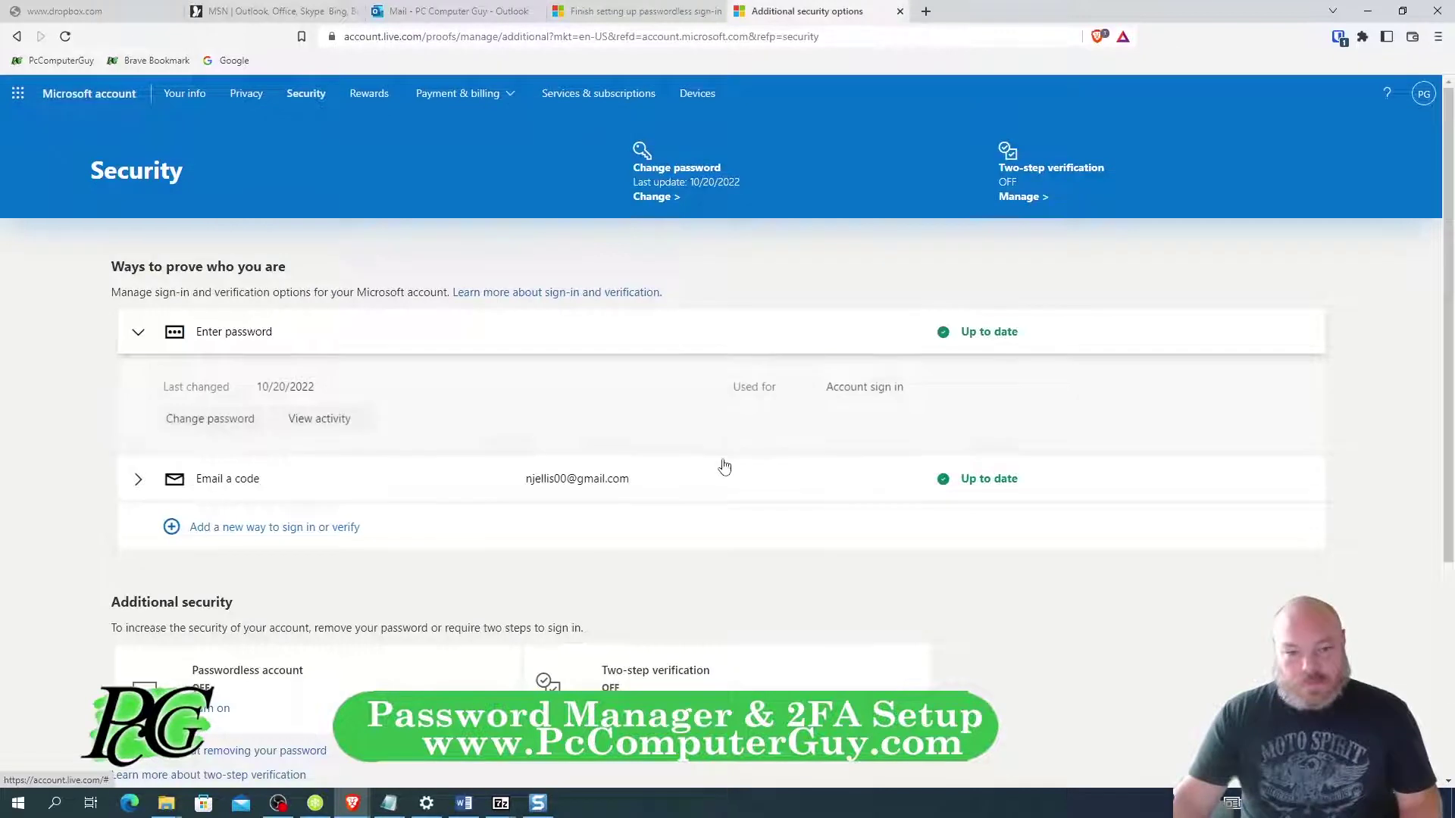
# Step: Add a new sign-in or verification method and choose 'Use an app'
pyautogui.scroll(-2, 493, 471)
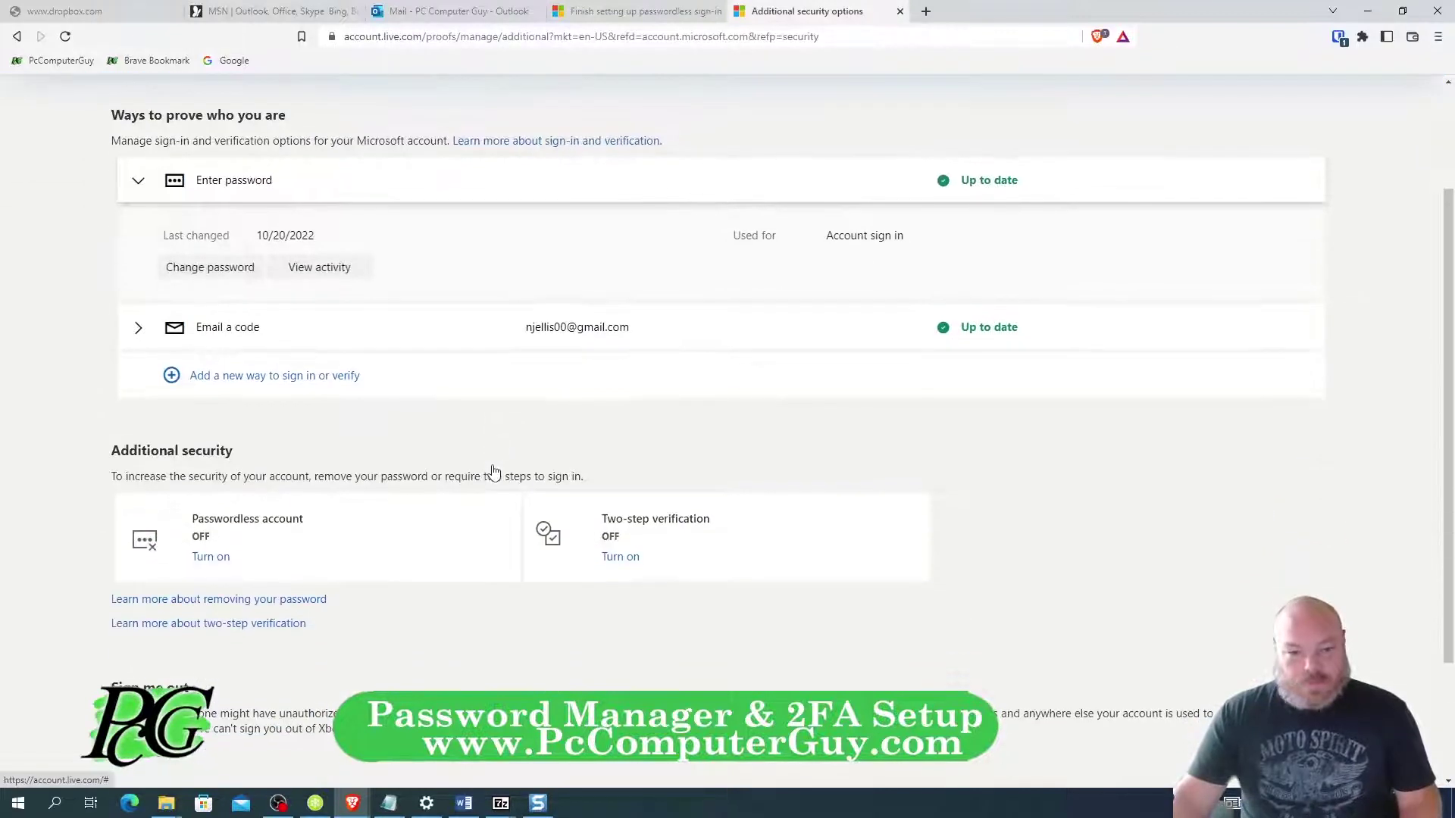
pyautogui.click(217, 383)
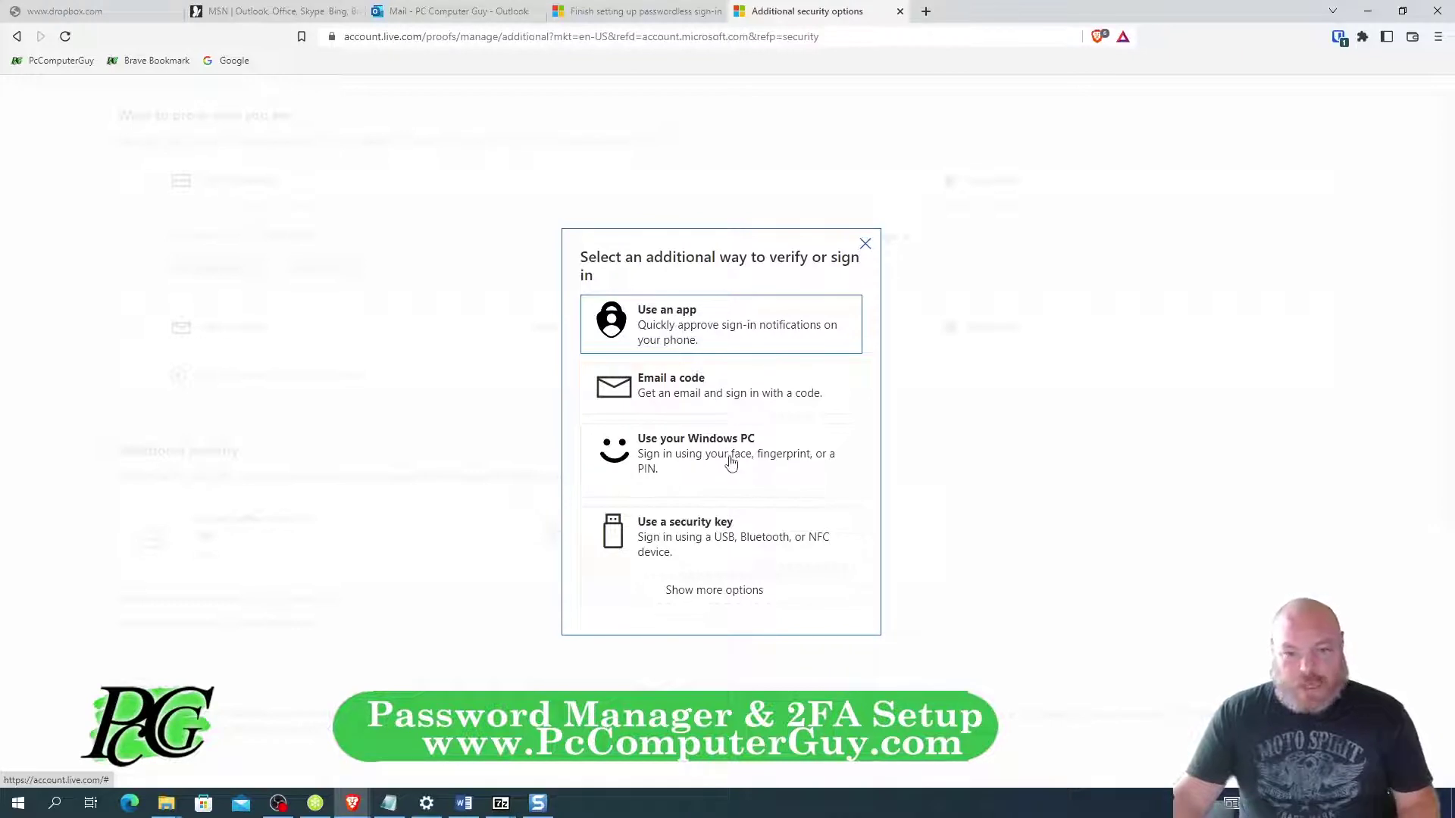
pyautogui.click(693, 334)
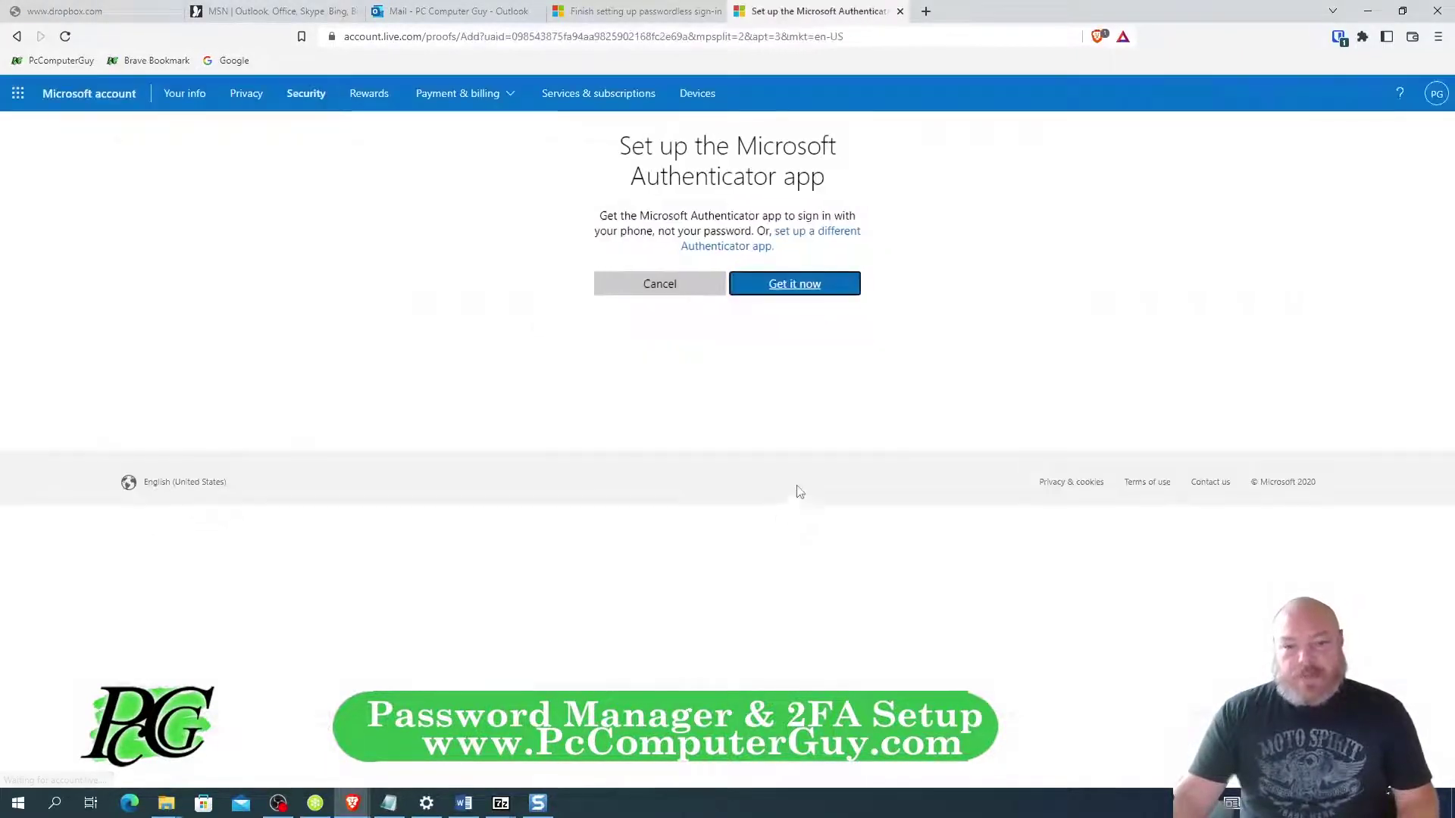
# Step: Switch to setting up a different, non-Microsoft authenticator app so its pairing QR code appears
pyautogui.click(807, 237)
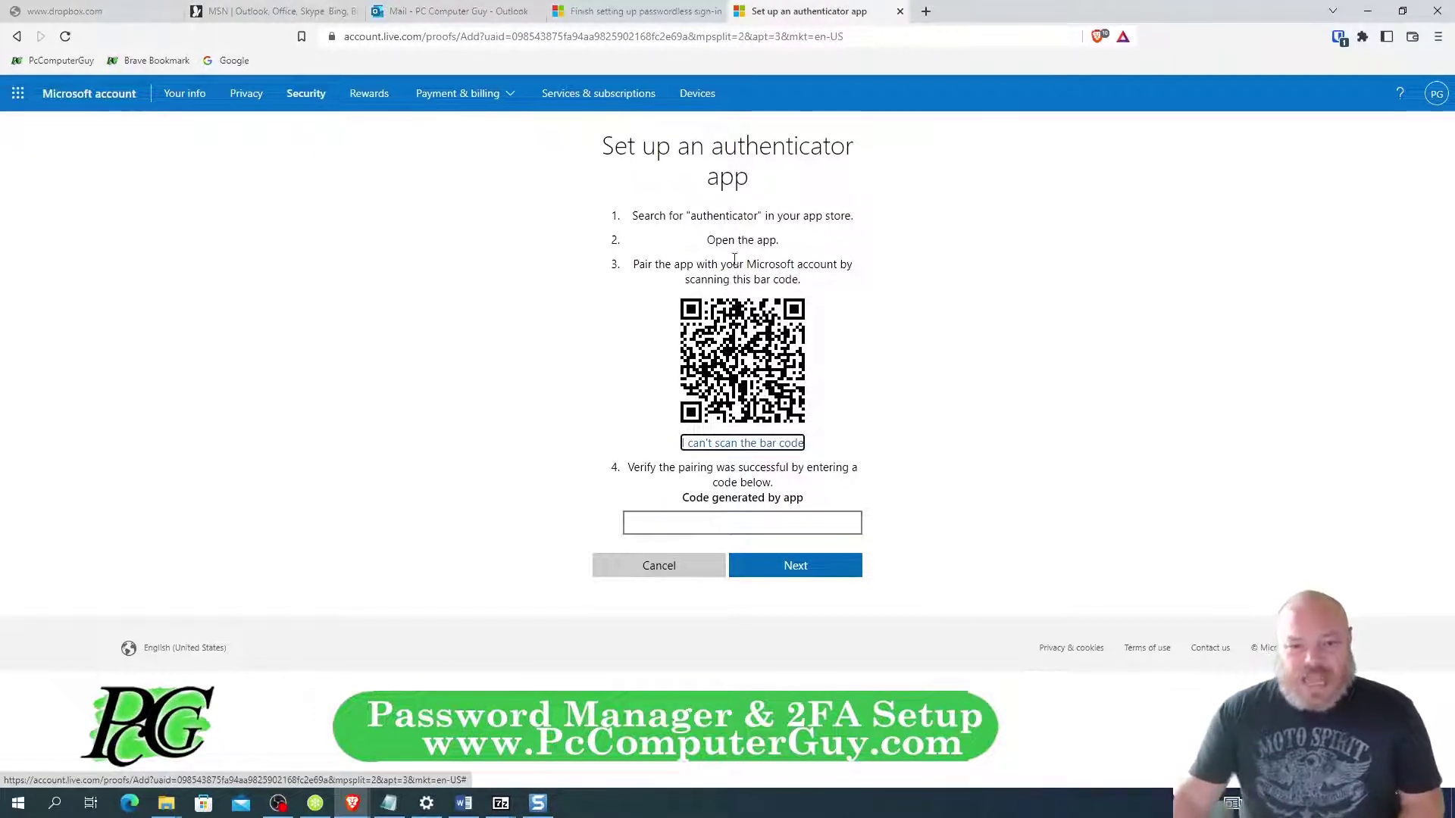
pyautogui.moveTo(650, 307); pyautogui.dragTo(800, 394)
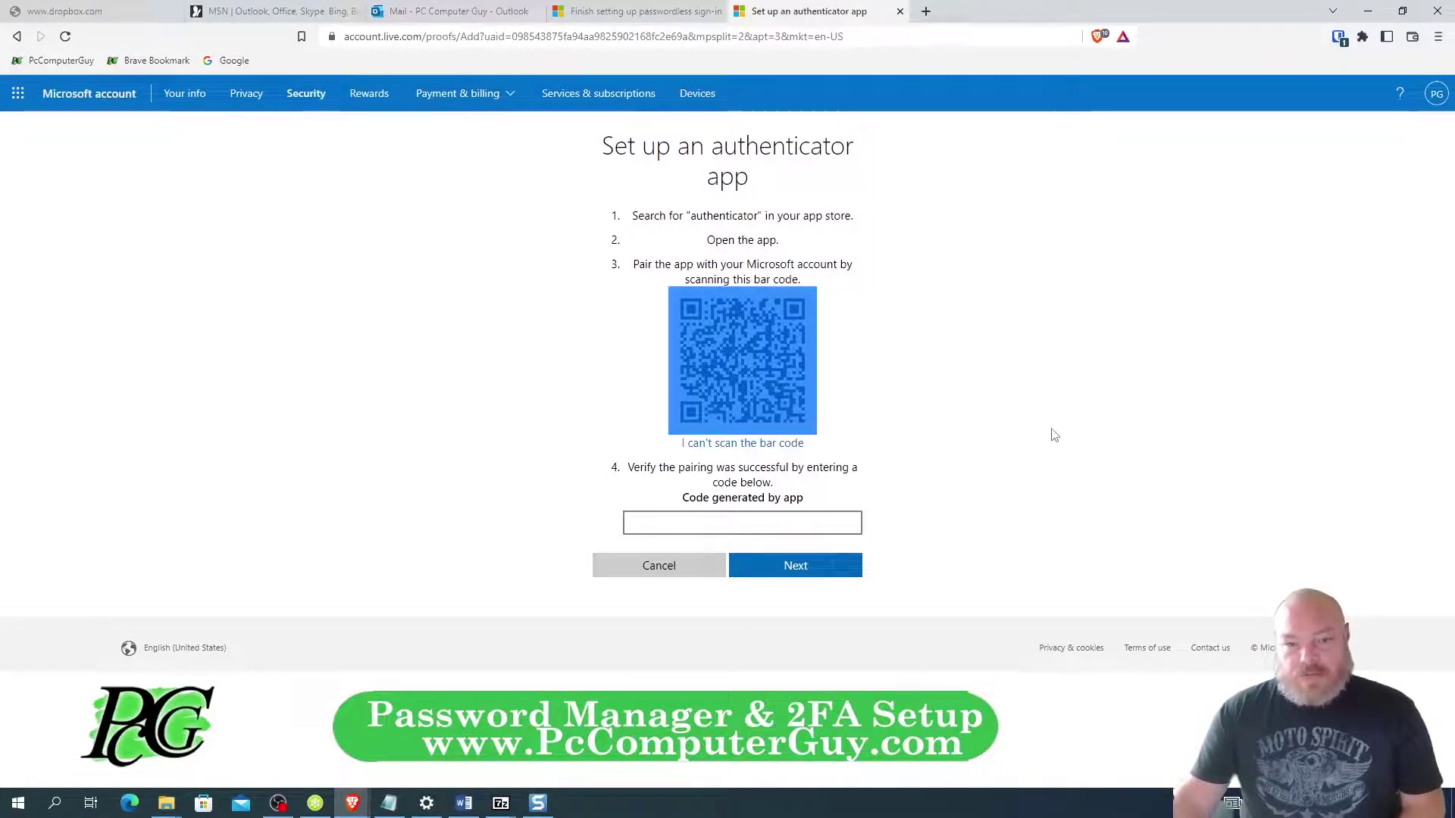
pyautogui.click(1006, 404)
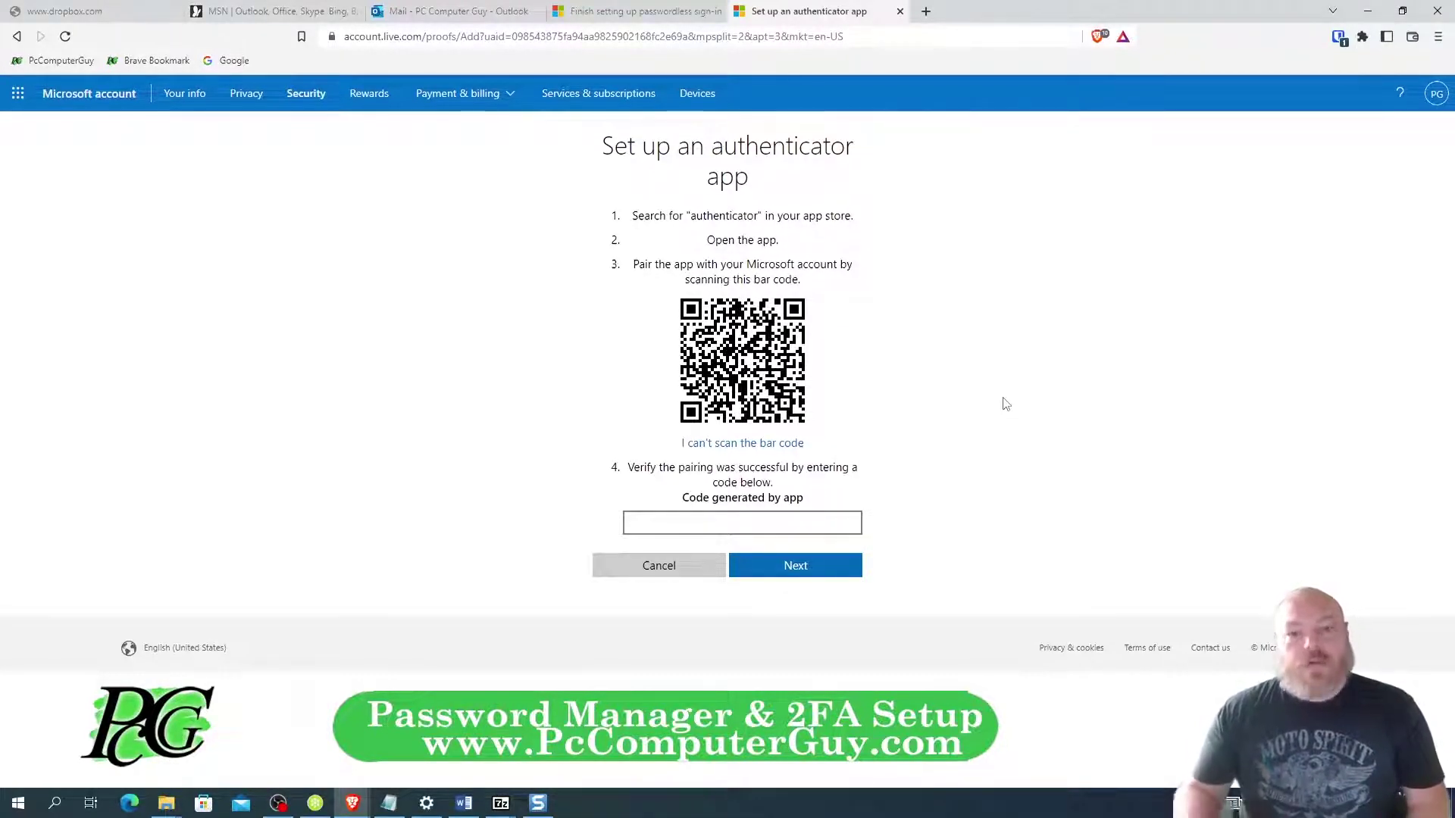
pyautogui.click(793, 525)
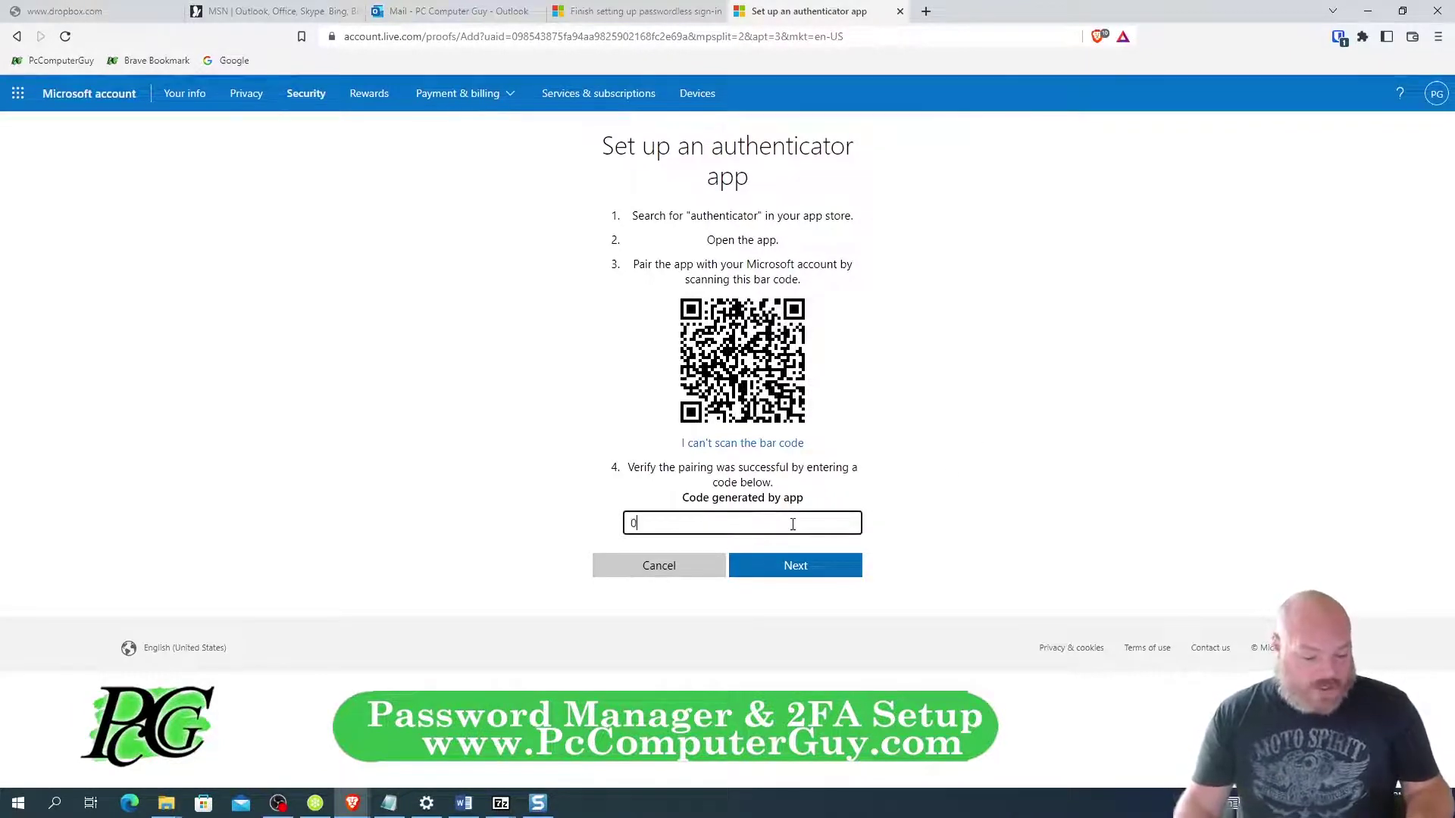
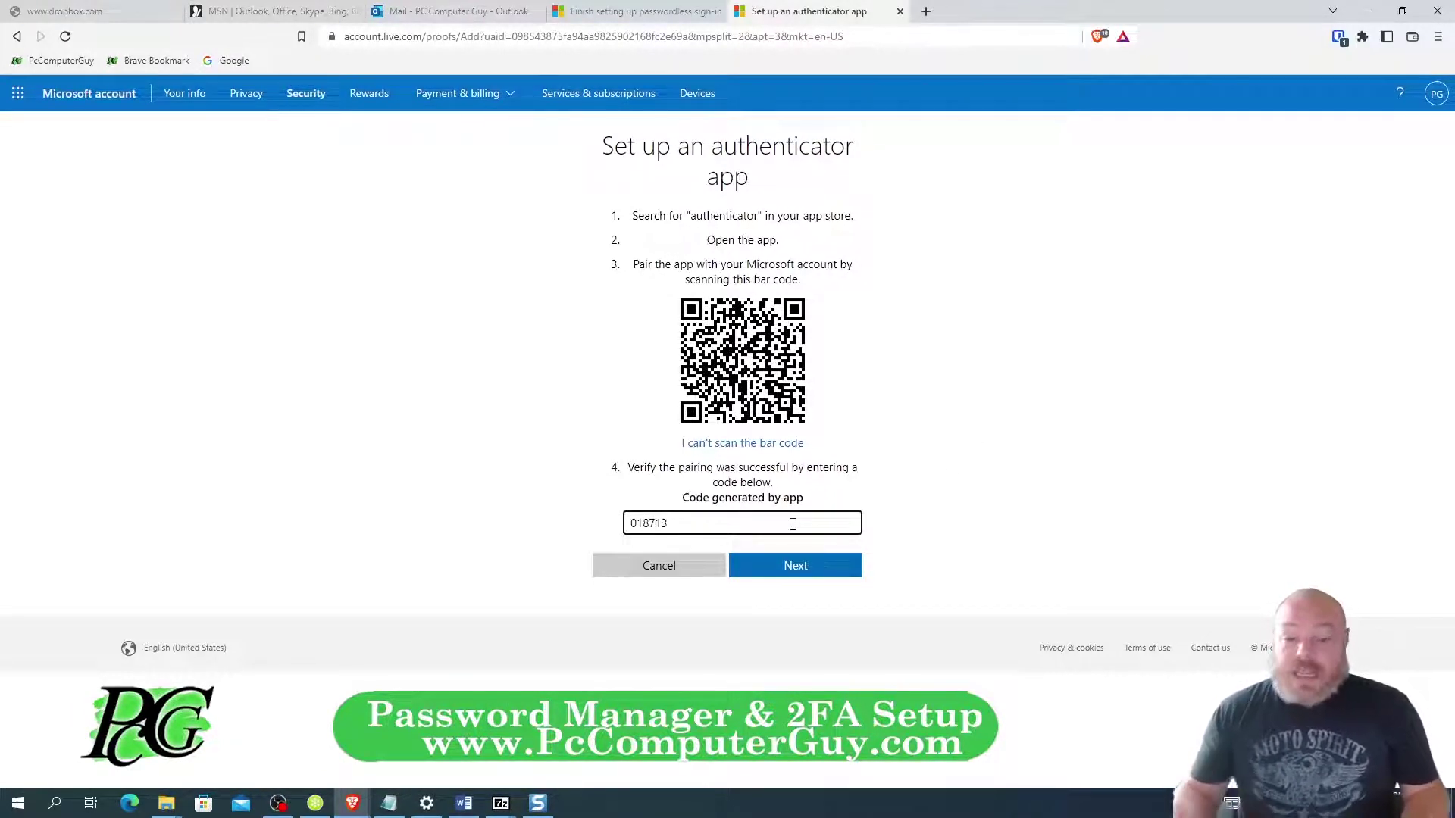
pyautogui.click(791, 570)
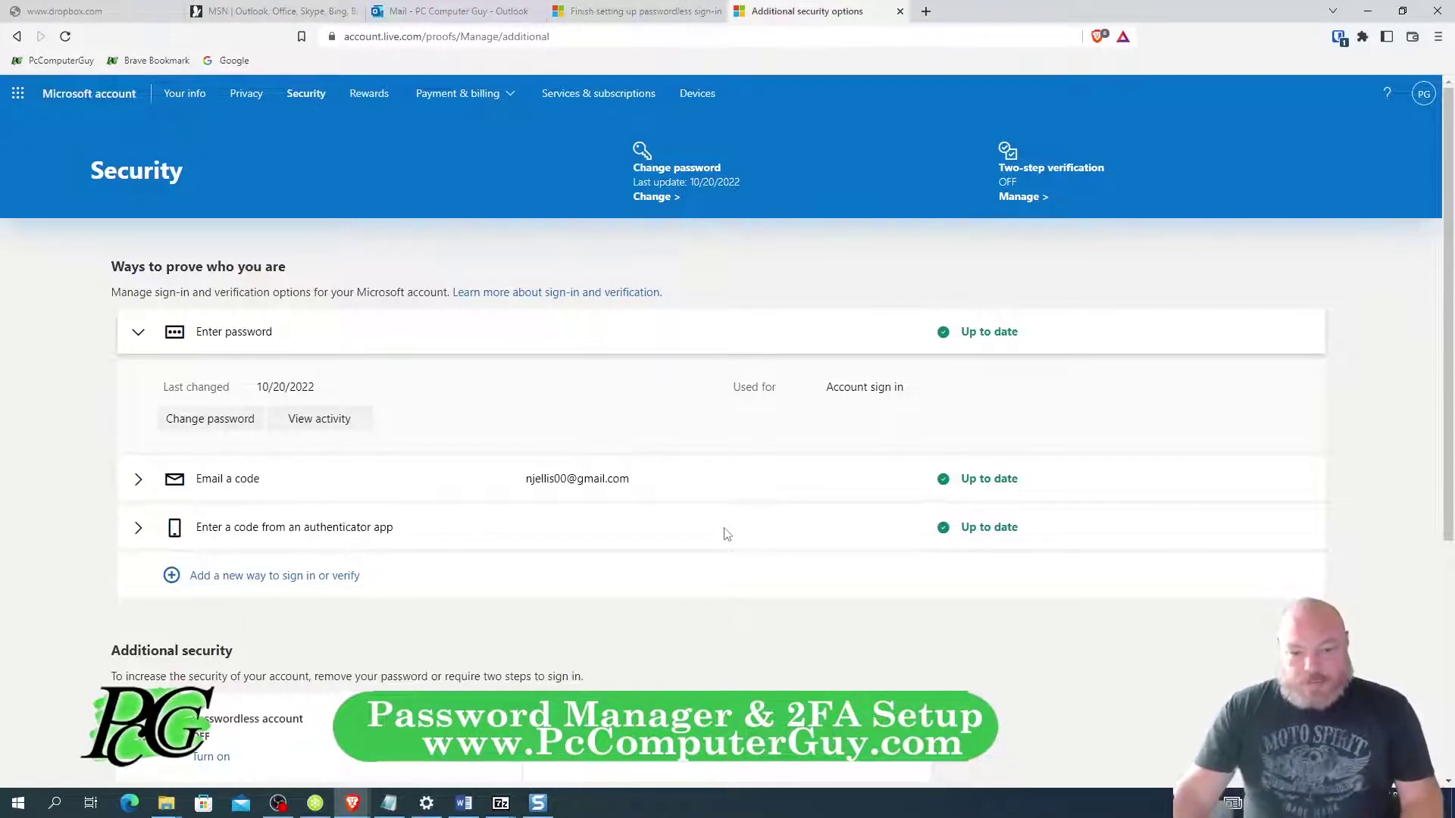
# Step: Turn on two-step verification, continue, and select the new recovery code blocks
pyautogui.scroll(-1, 725, 534)
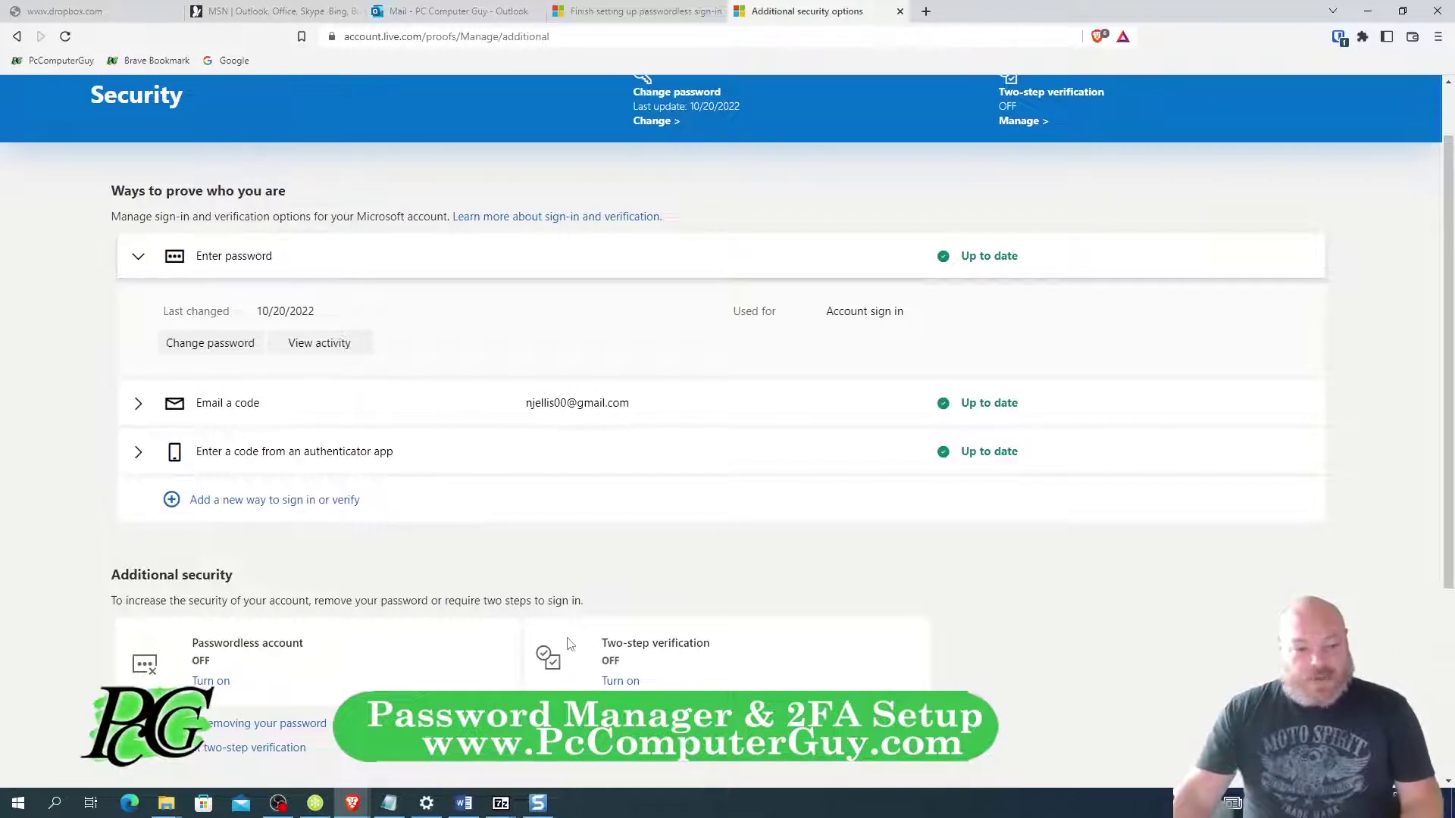
pyautogui.moveTo(448, 601); pyautogui.dragTo(547, 603)
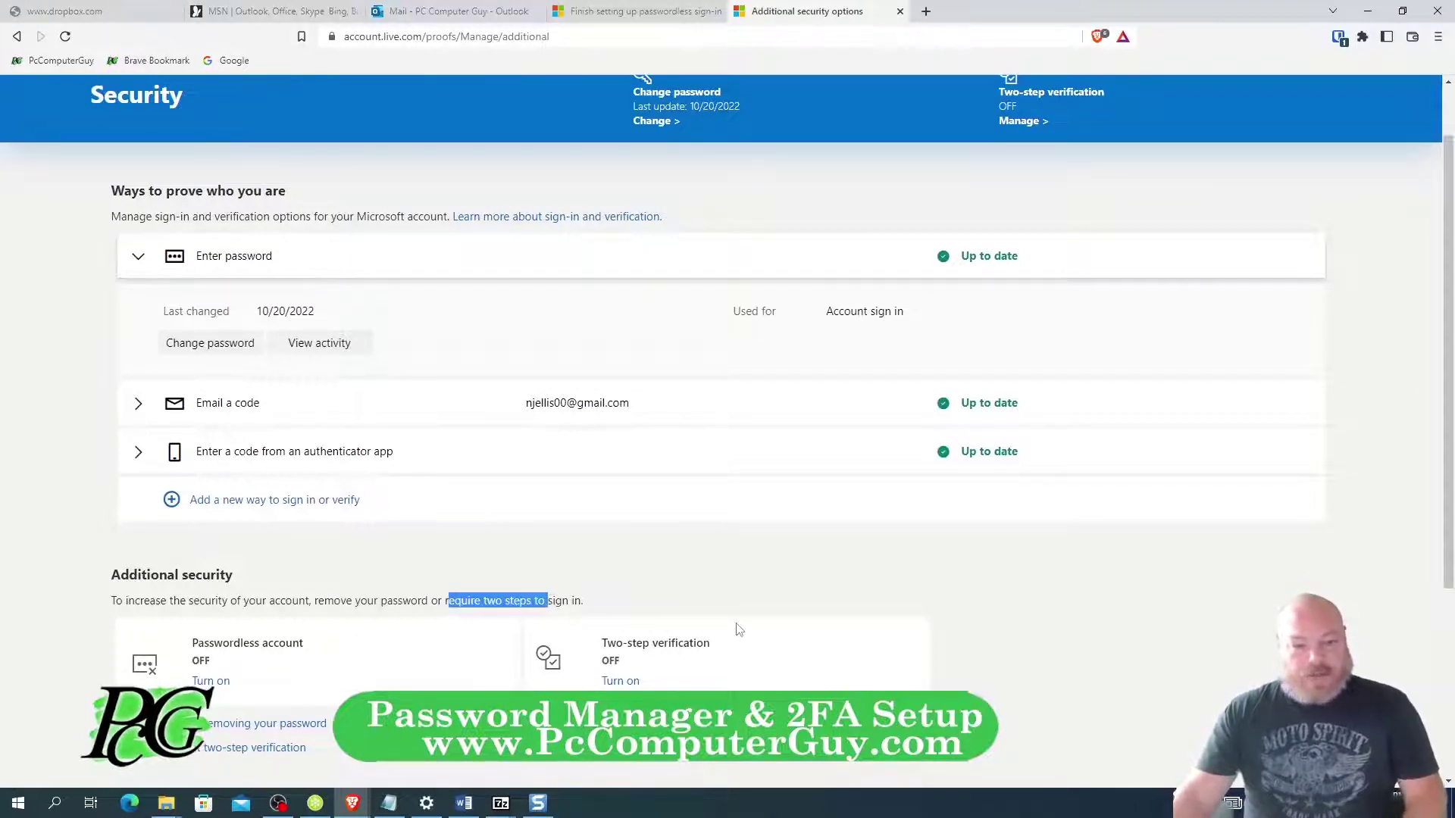
pyautogui.click(625, 683)
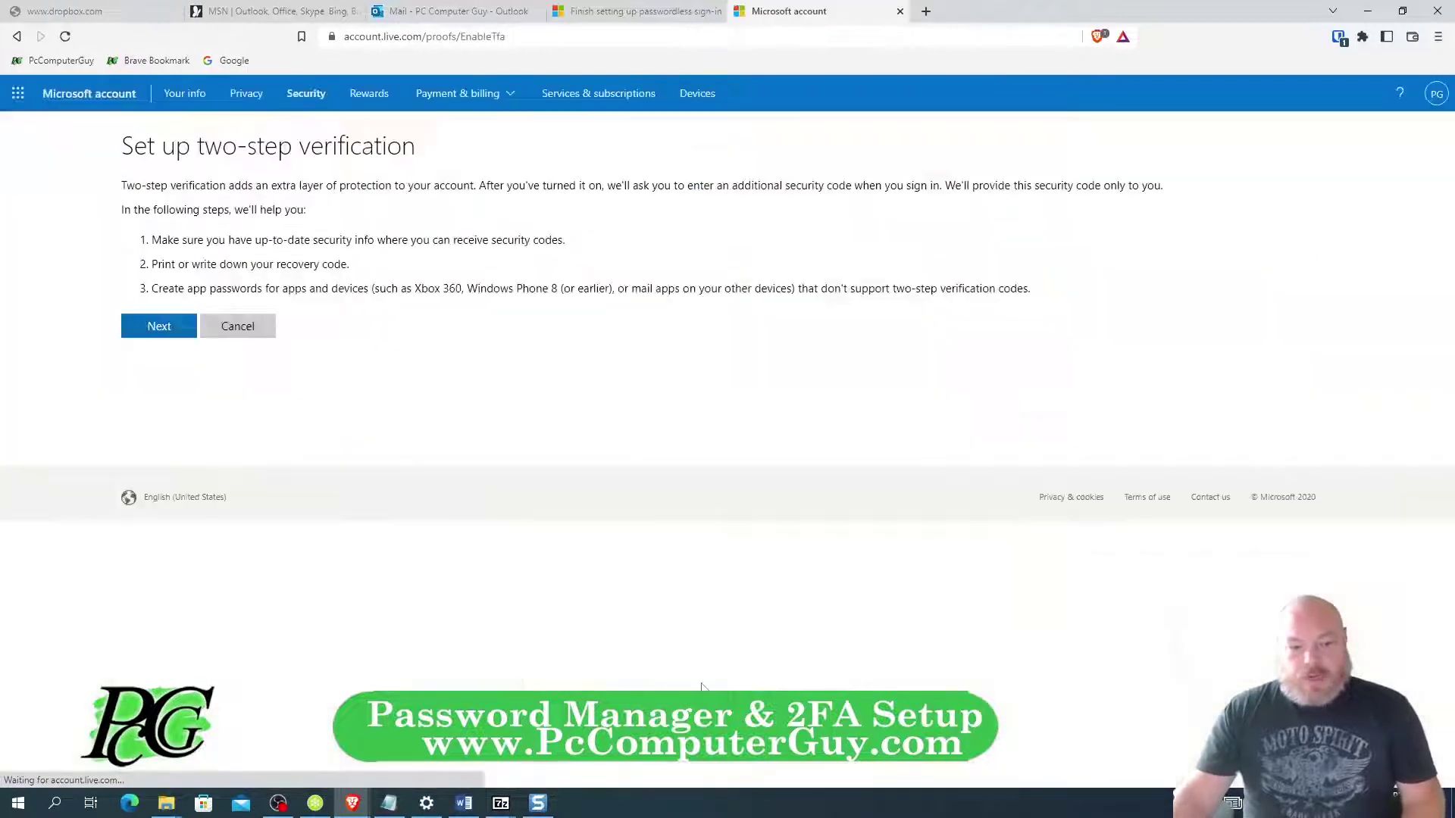
pyautogui.click(126, 334)
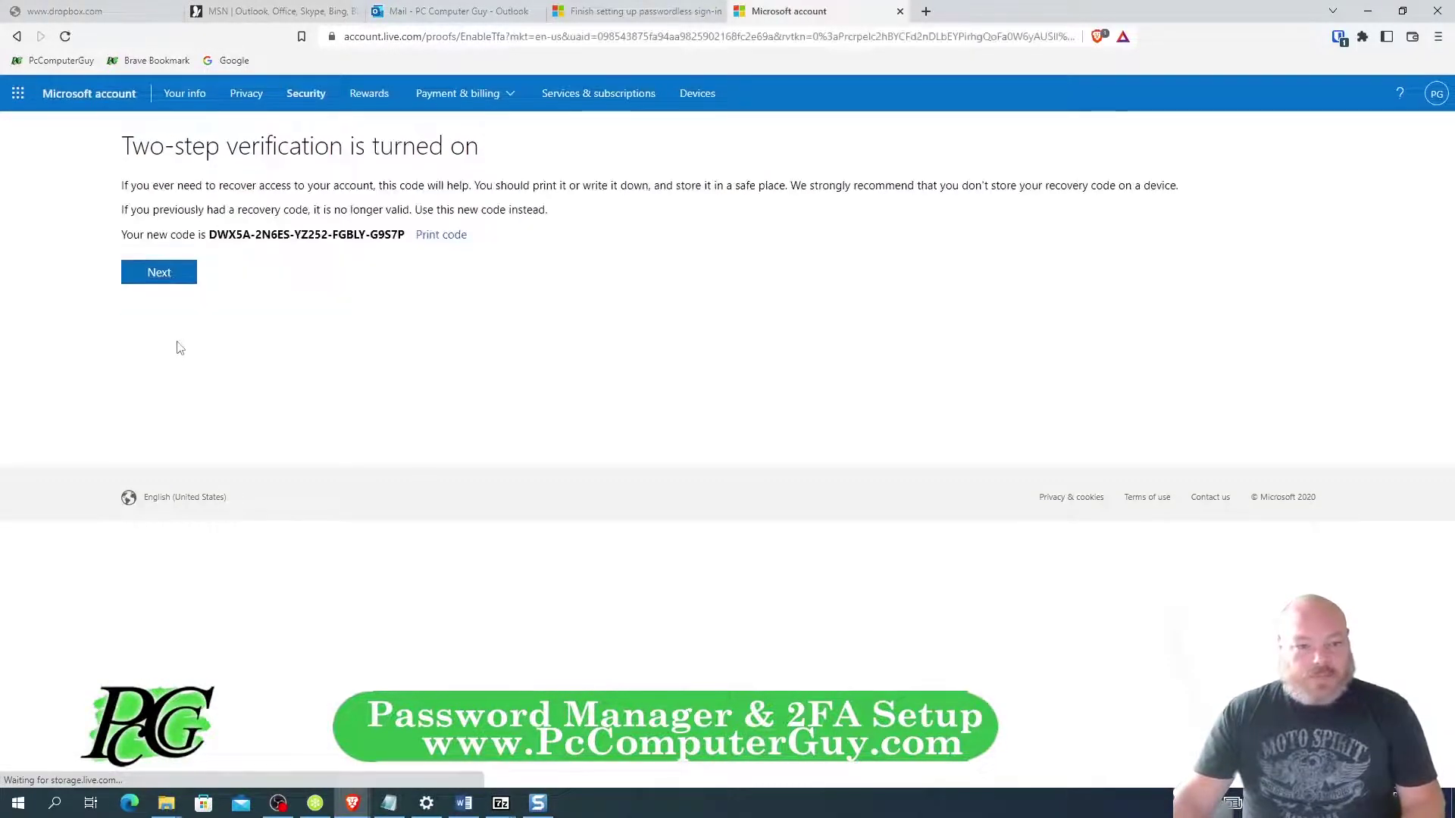
pyautogui.moveTo(195, 234); pyautogui.dragTo(379, 240)
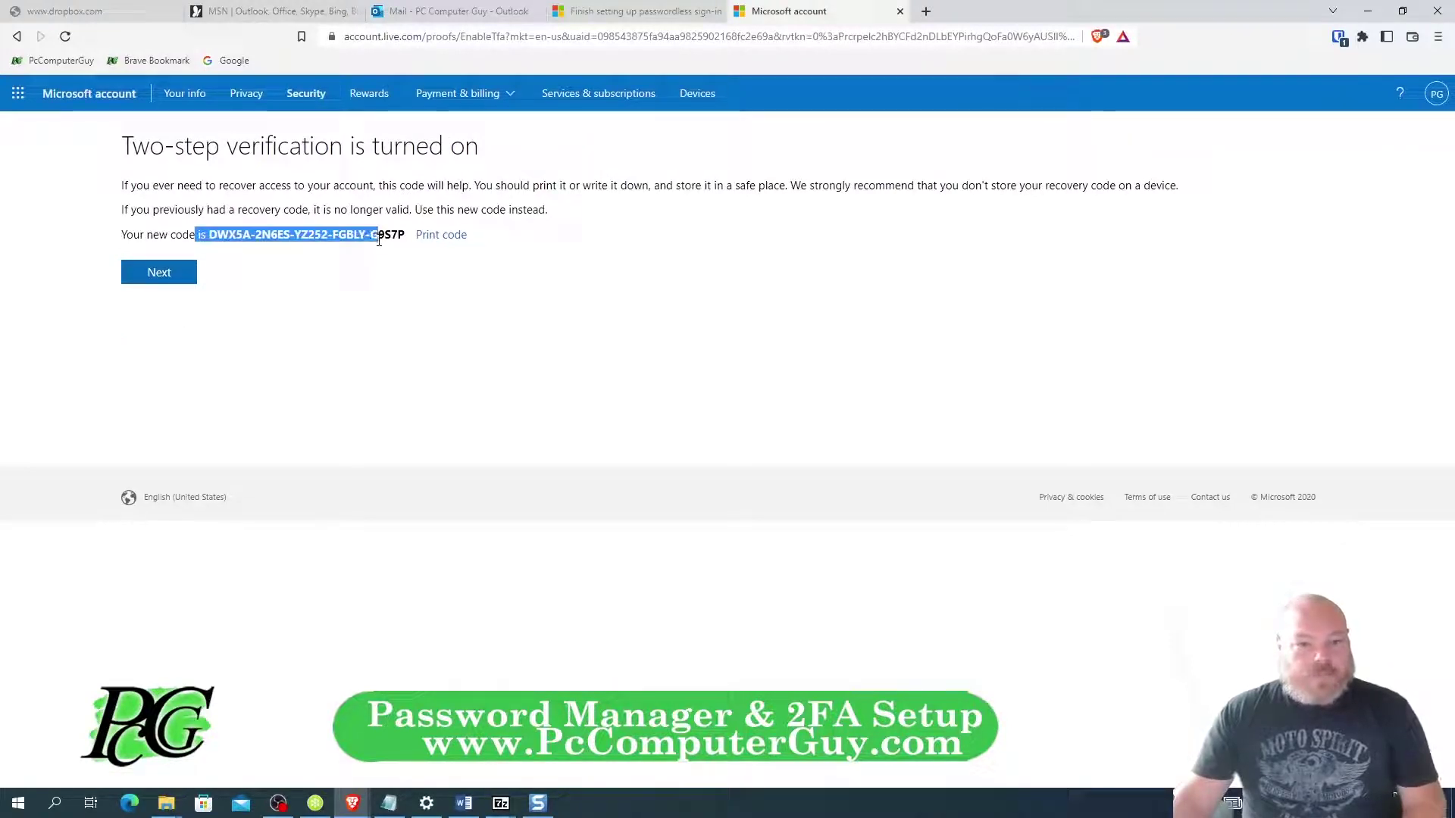
pyautogui.doubleClick(378, 240)
pyautogui.doubleClick(362, 236)
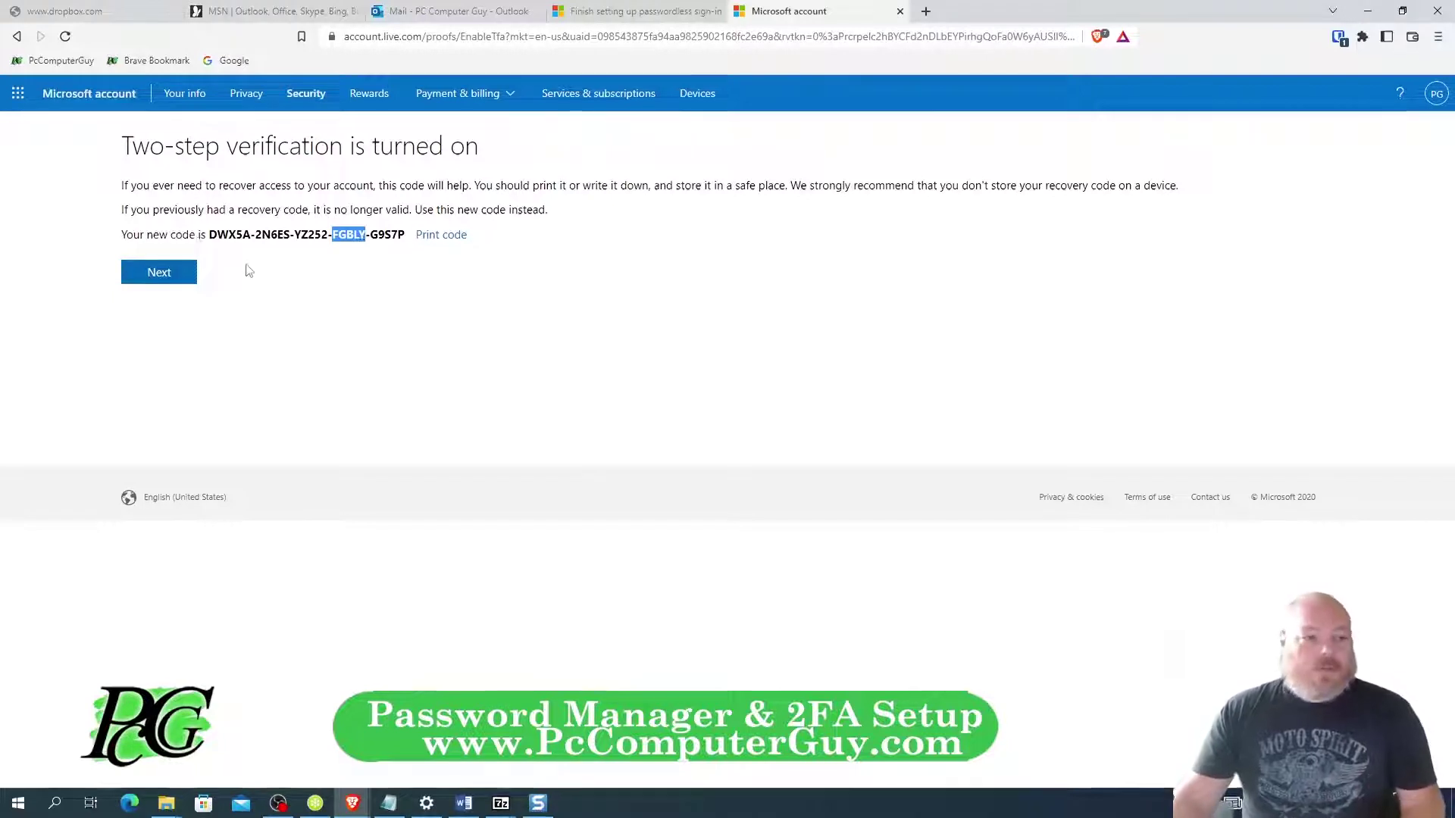
# Step: Finish the two-step setup, skipping app passwords, and sign out of the Microsoft account
pyautogui.click(161, 275)
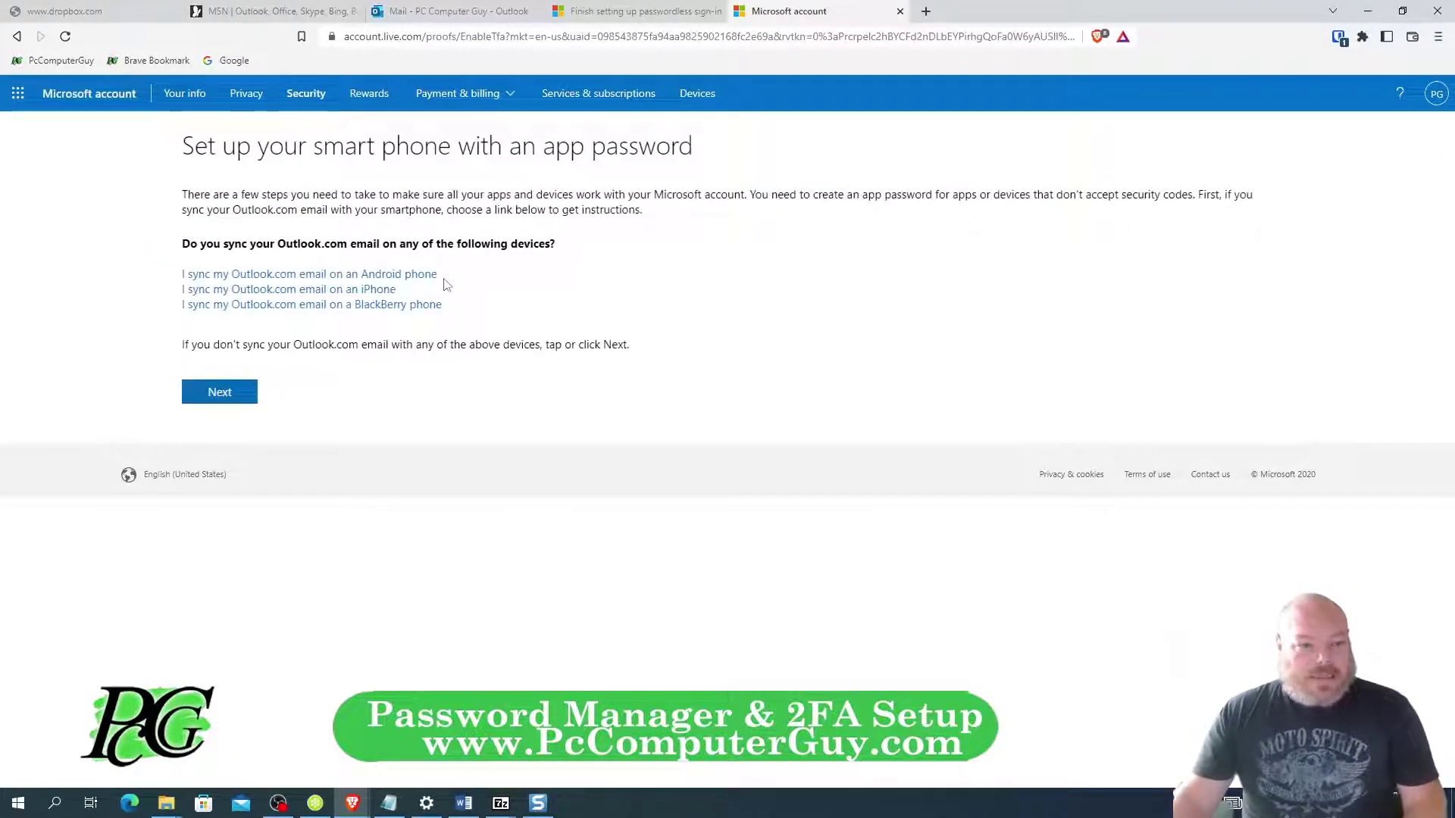
pyautogui.click(232, 401)
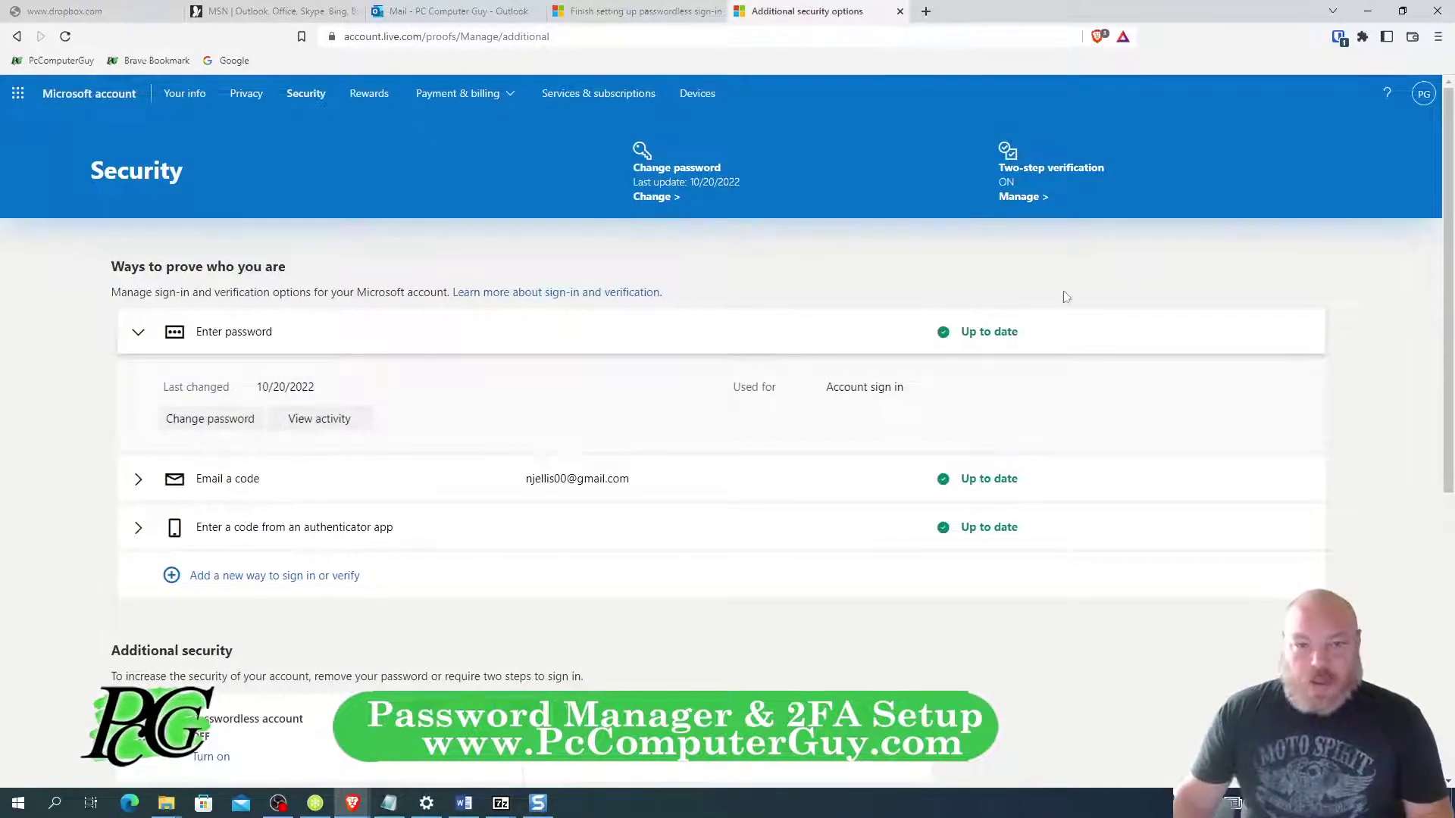
pyautogui.click(1423, 94)
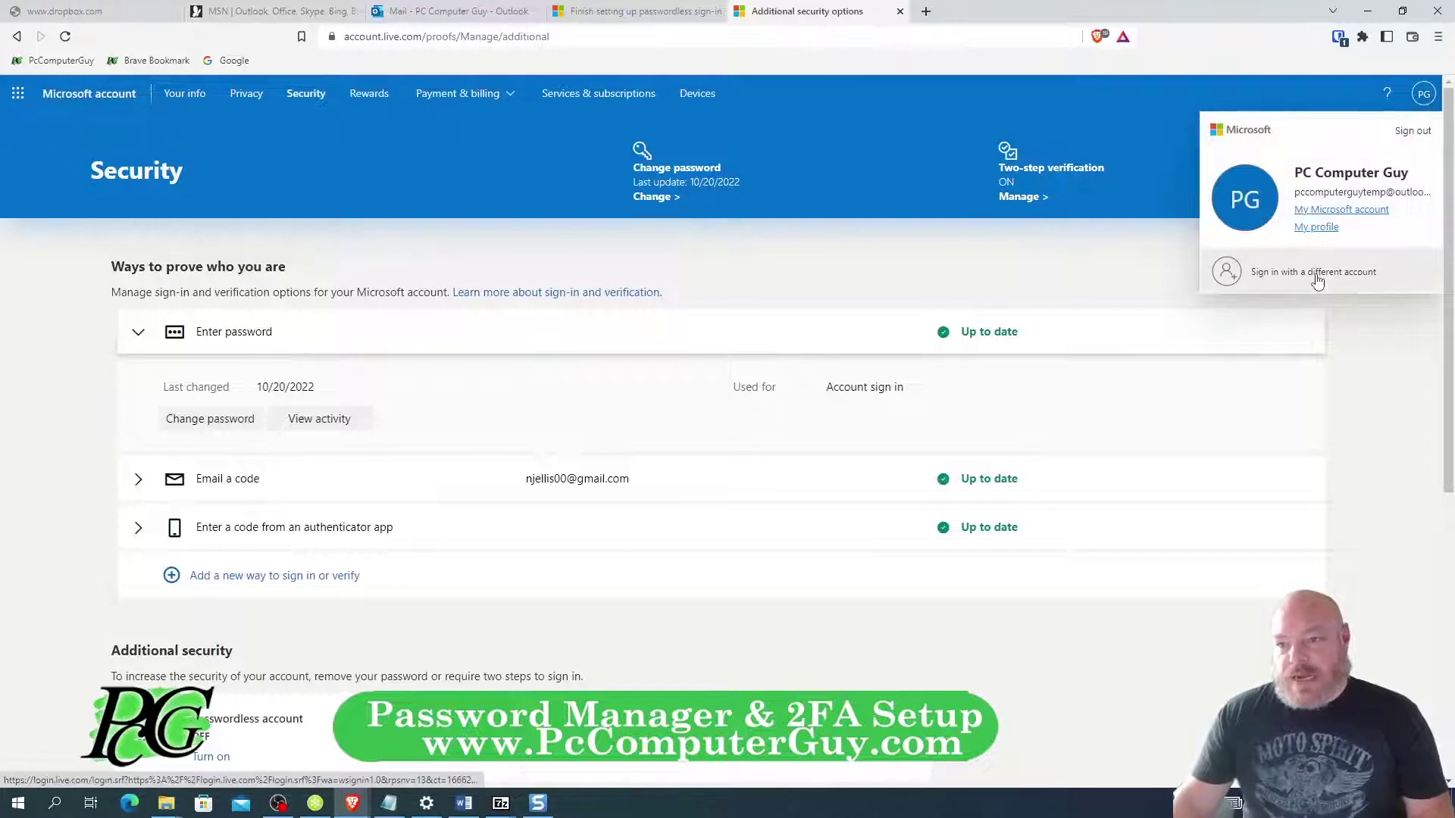
pyautogui.click(1432, 132)
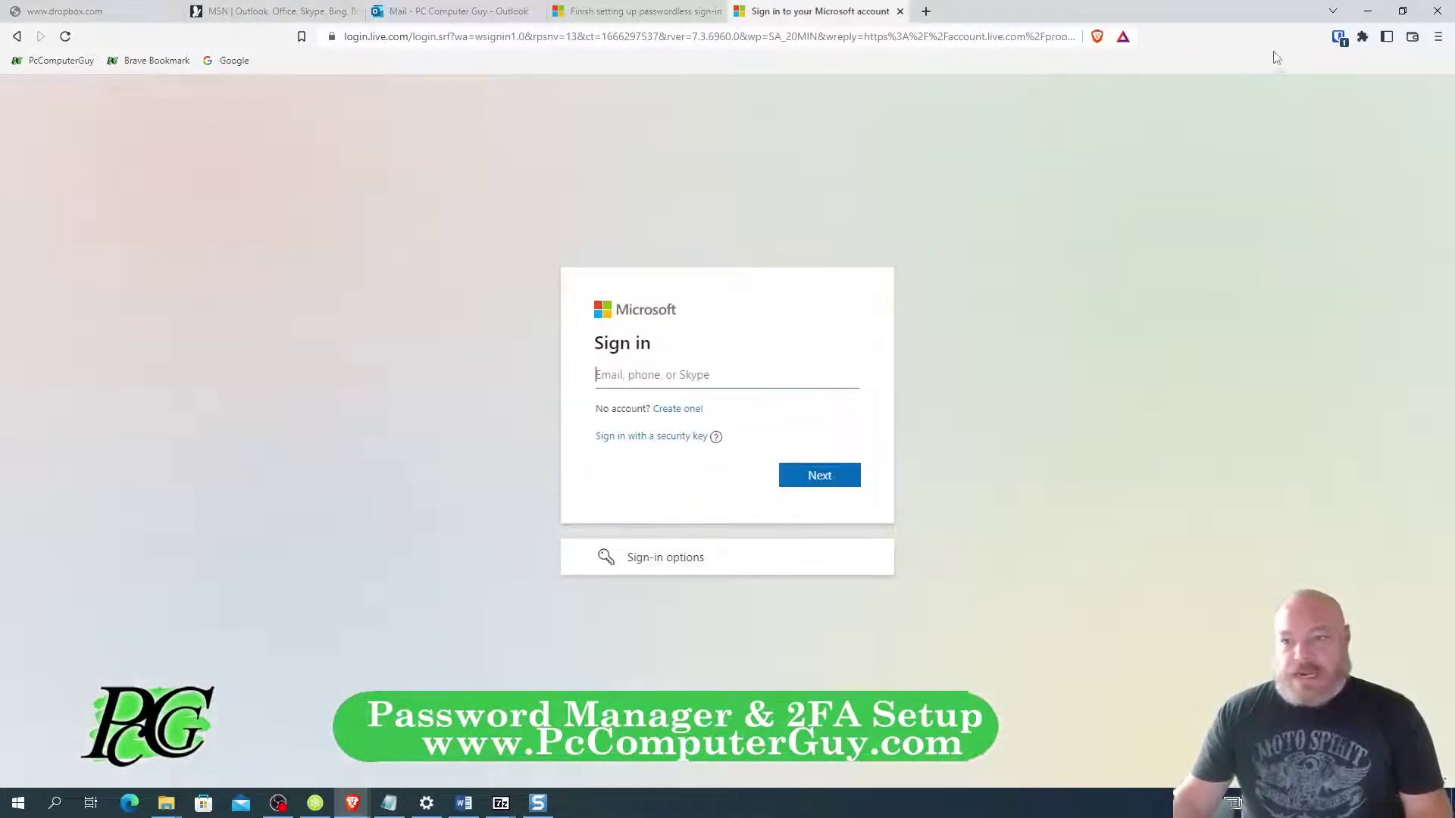
# Step: Sign back in using Bitwarden autofill, declining to stay signed in
pyautogui.click(1339, 38)
pyautogui.click(1203, 134)
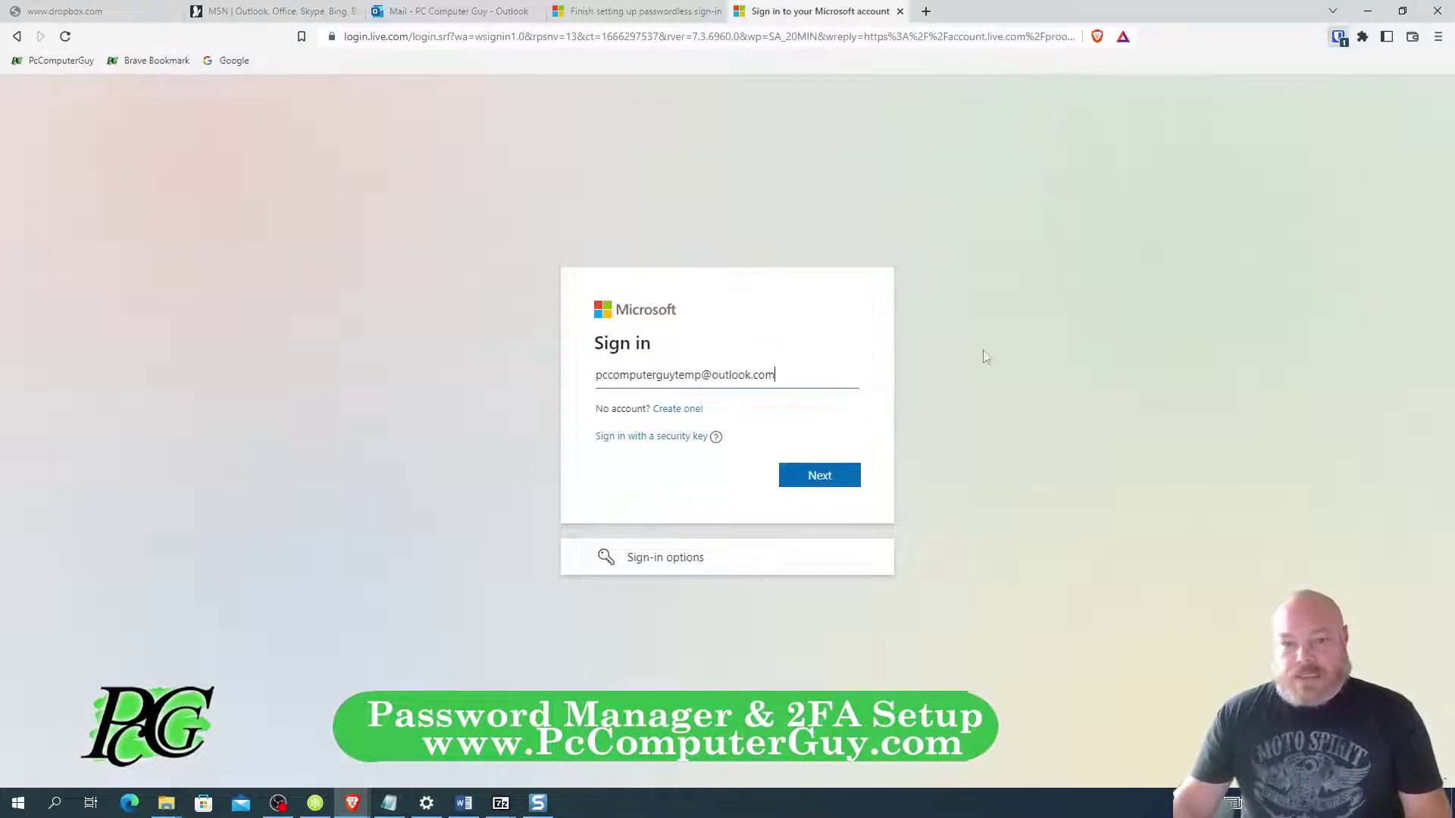
pyautogui.click(824, 477)
pyautogui.click(838, 503)
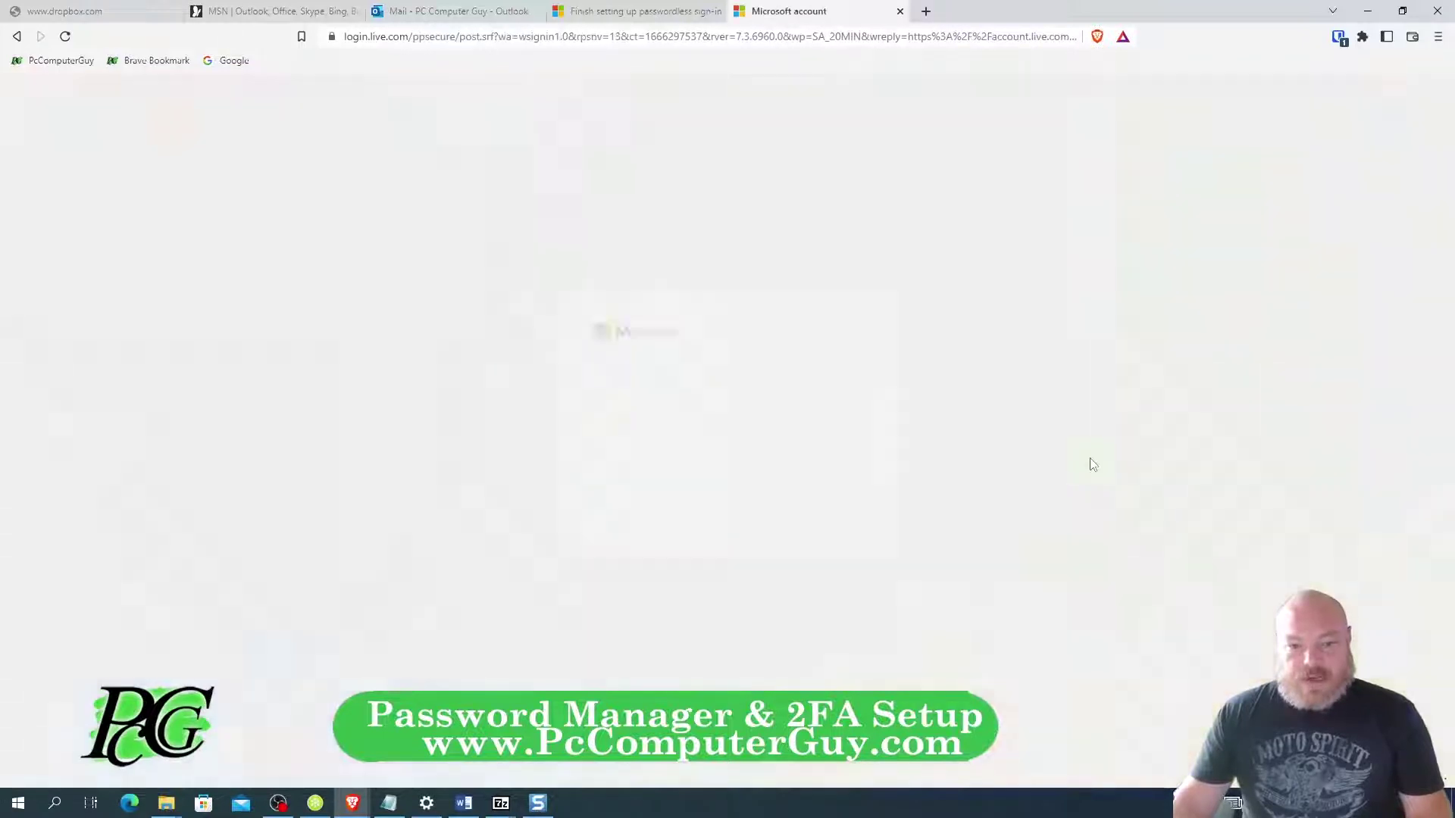
pyautogui.click(754, 514)
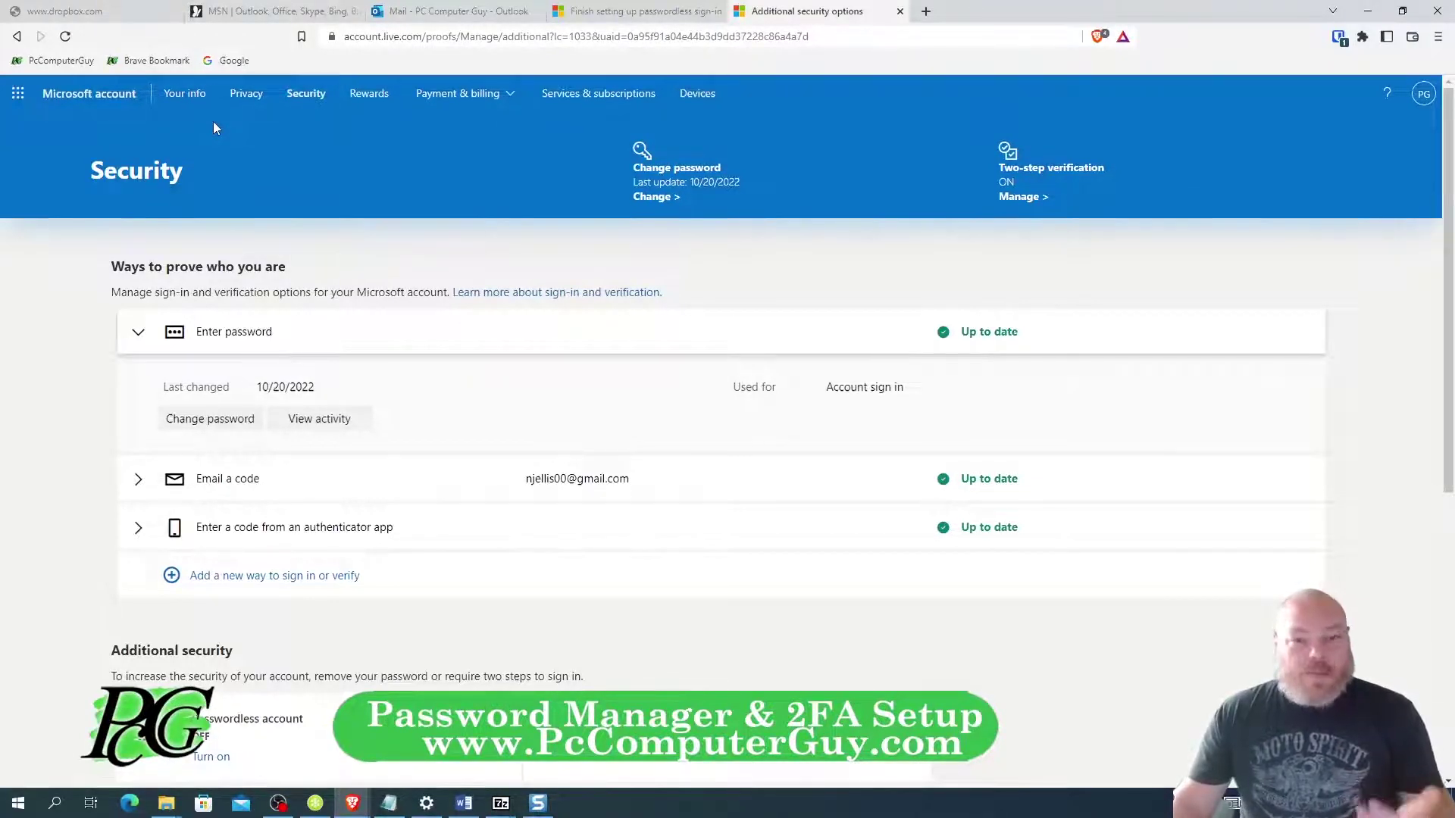
# Step: Open a private window at outlook.com and go to the Outlook sign-in page
pyautogui.hotkey('ctrl', 'shift', 'n')
pyautogui.write('outlook.com')
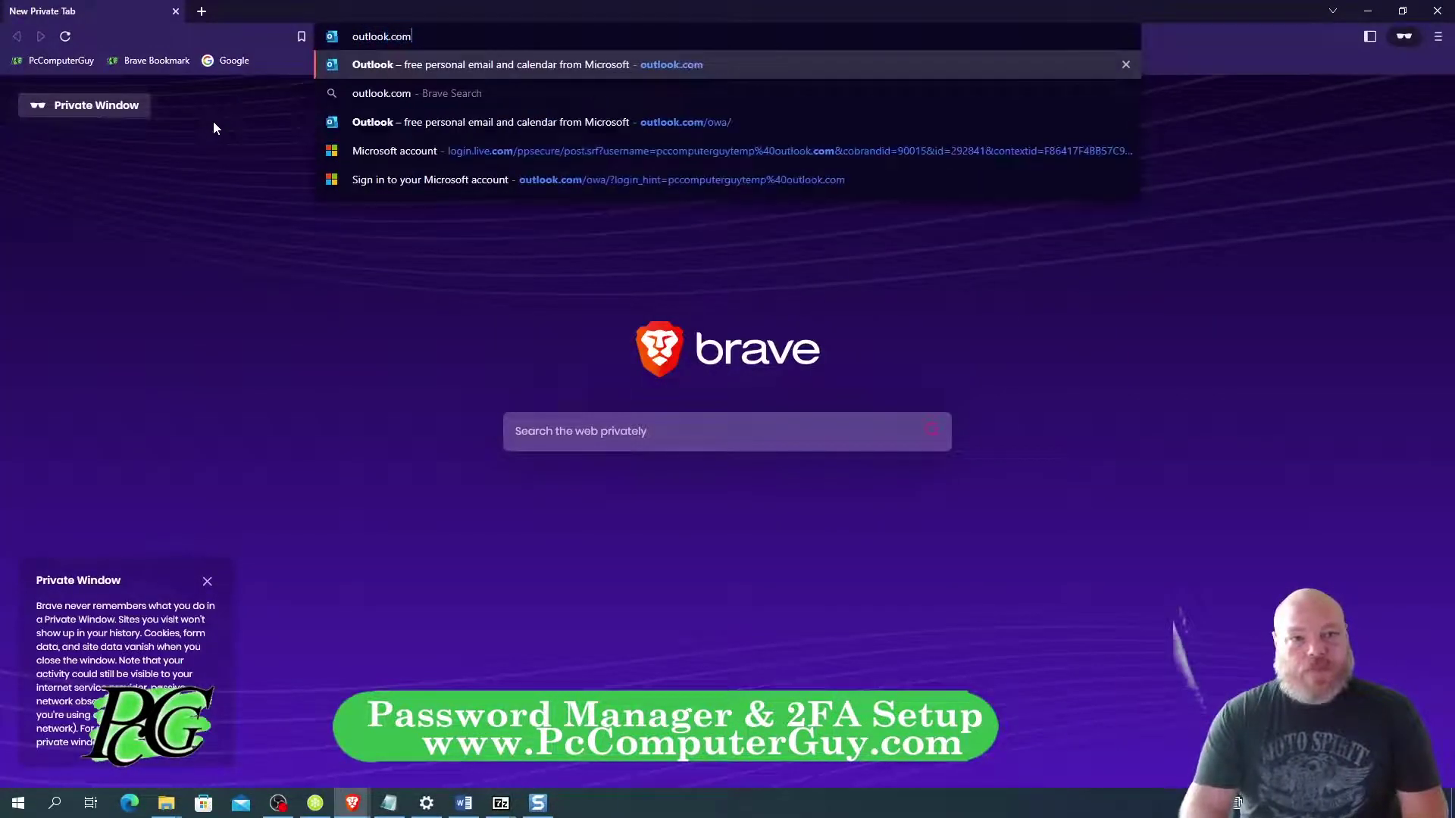
pyautogui.press('Return')
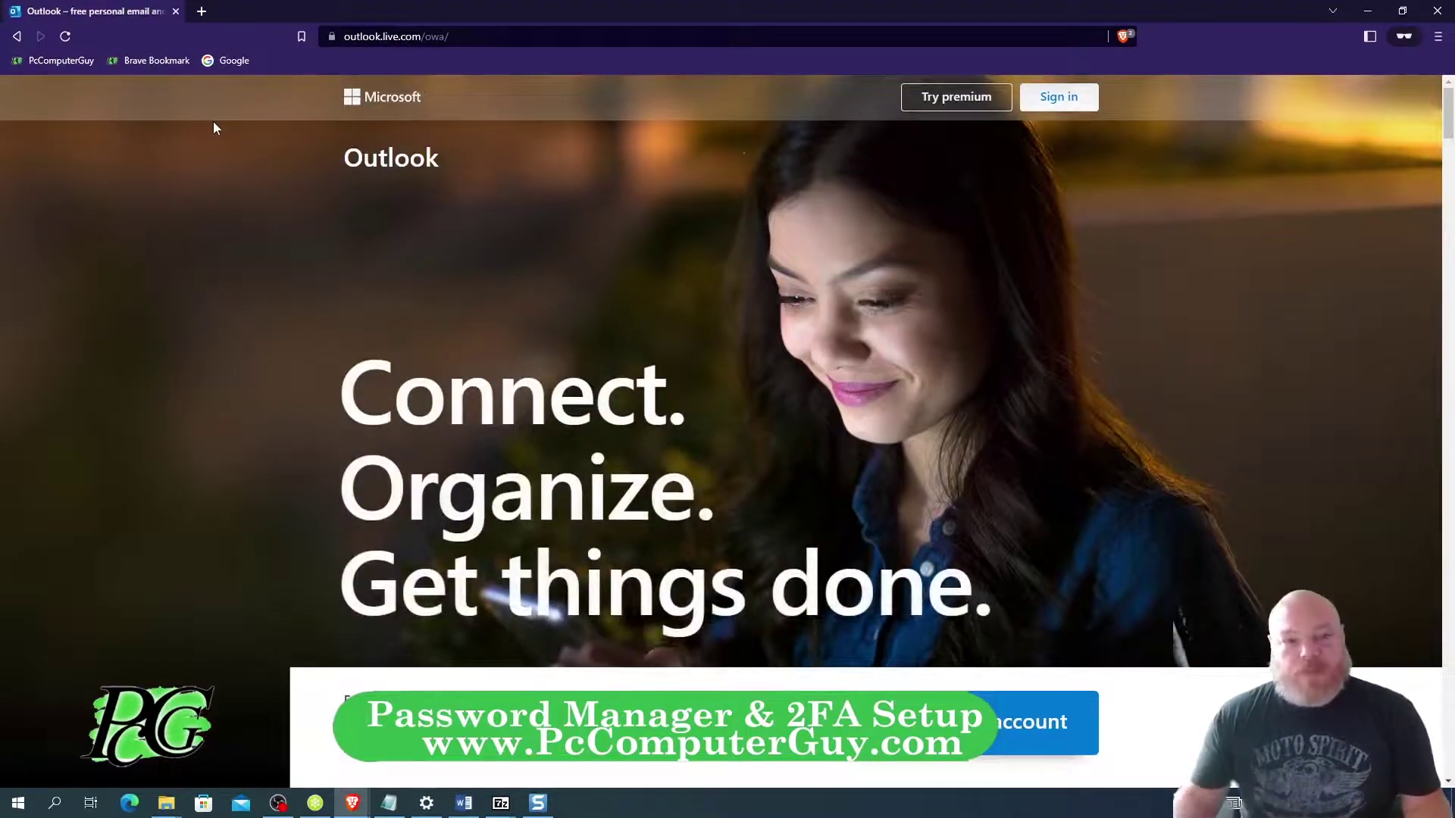
pyautogui.click(1089, 98)
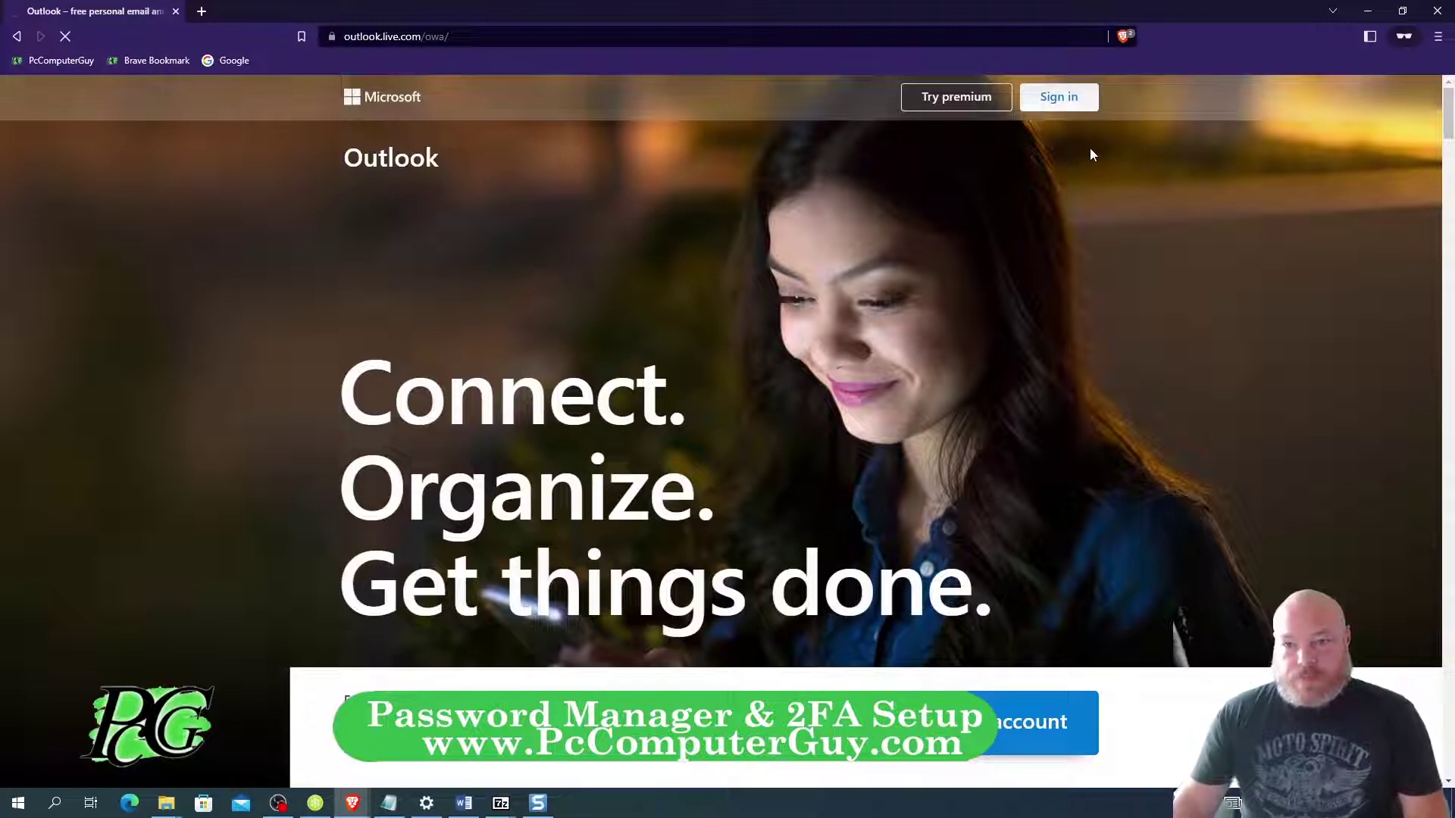
pyautogui.click(1061, 100)
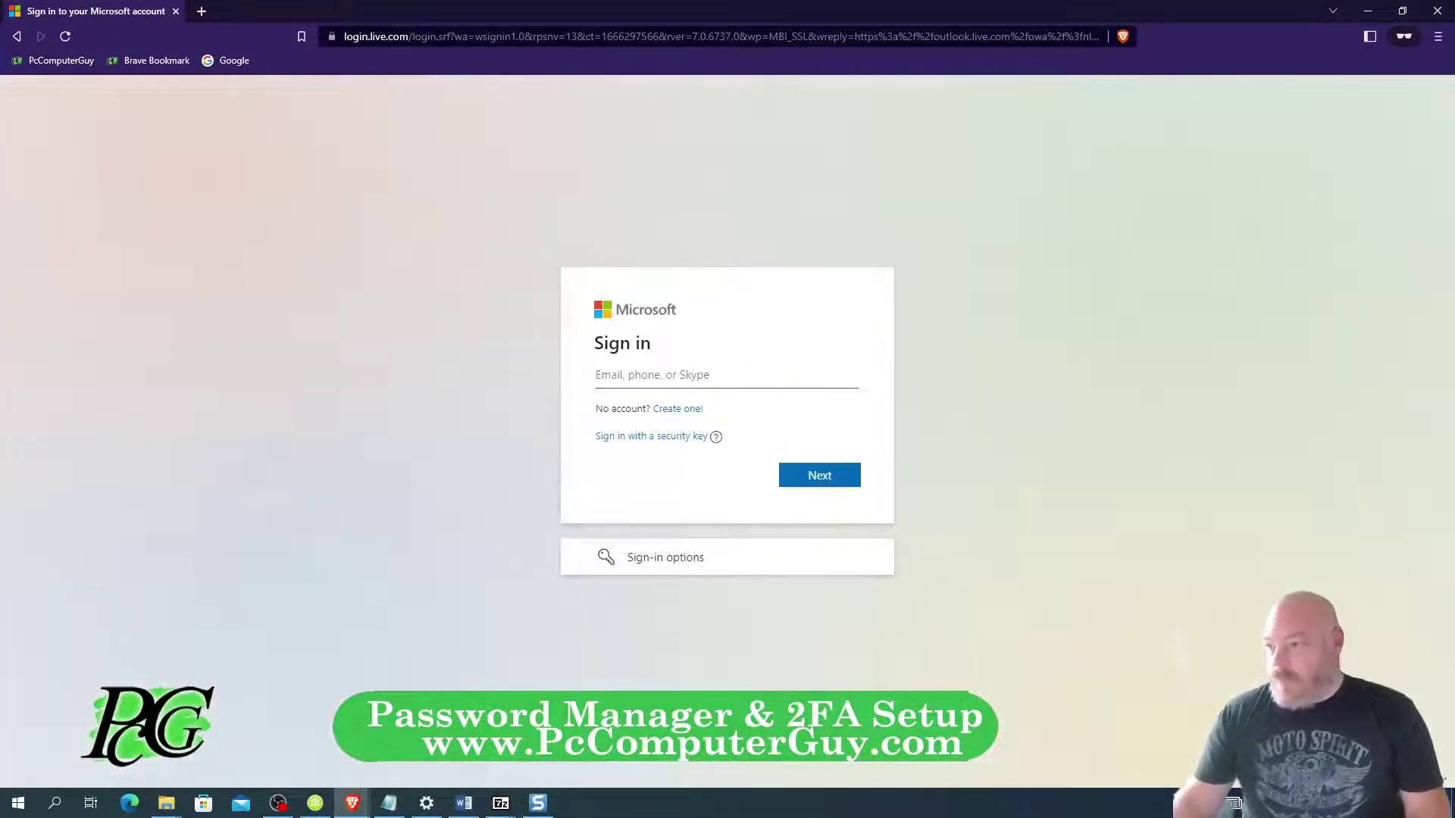
pyautogui.hotkey('alt', 'Tab')
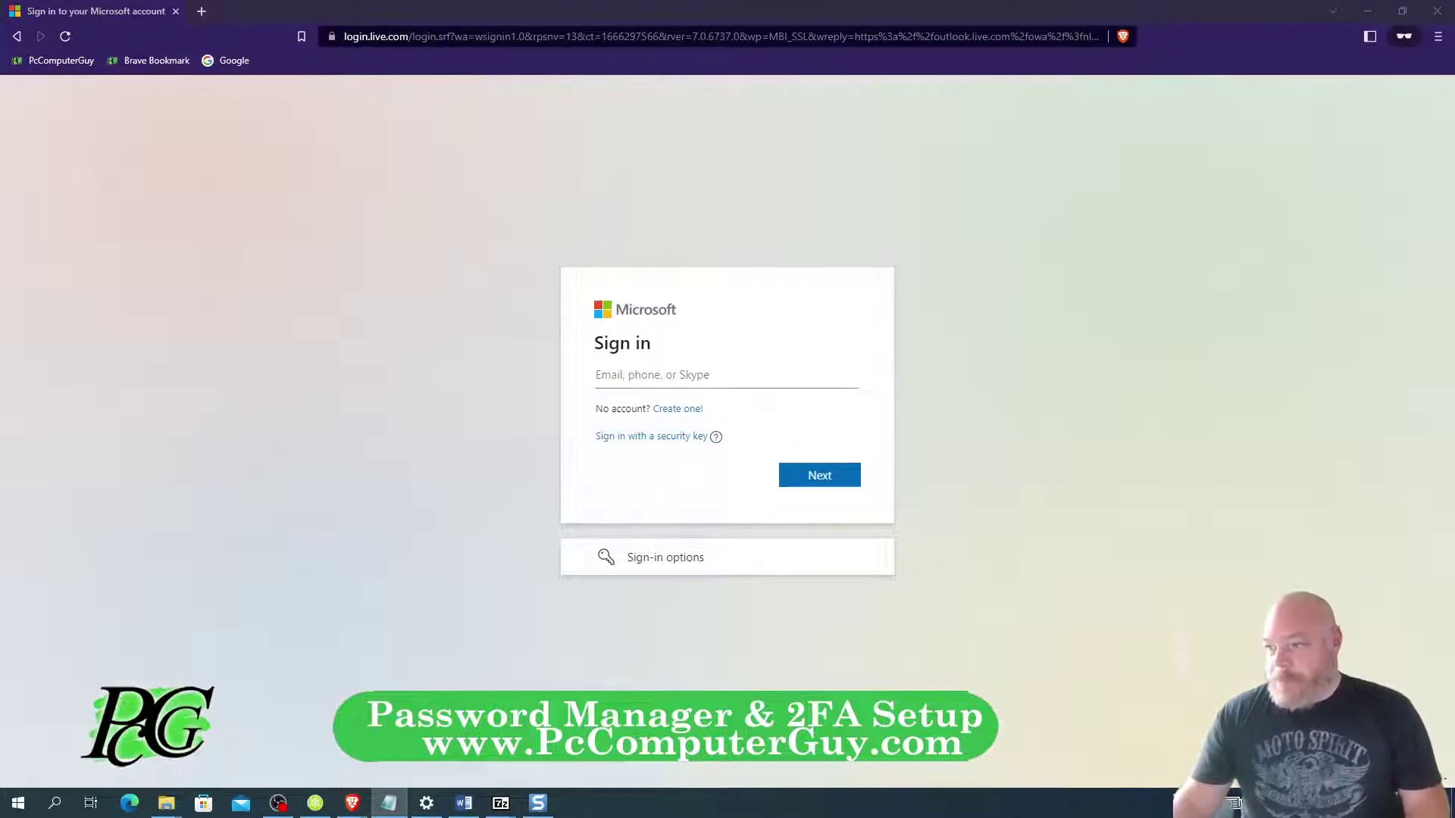
pyautogui.click(779, 385)
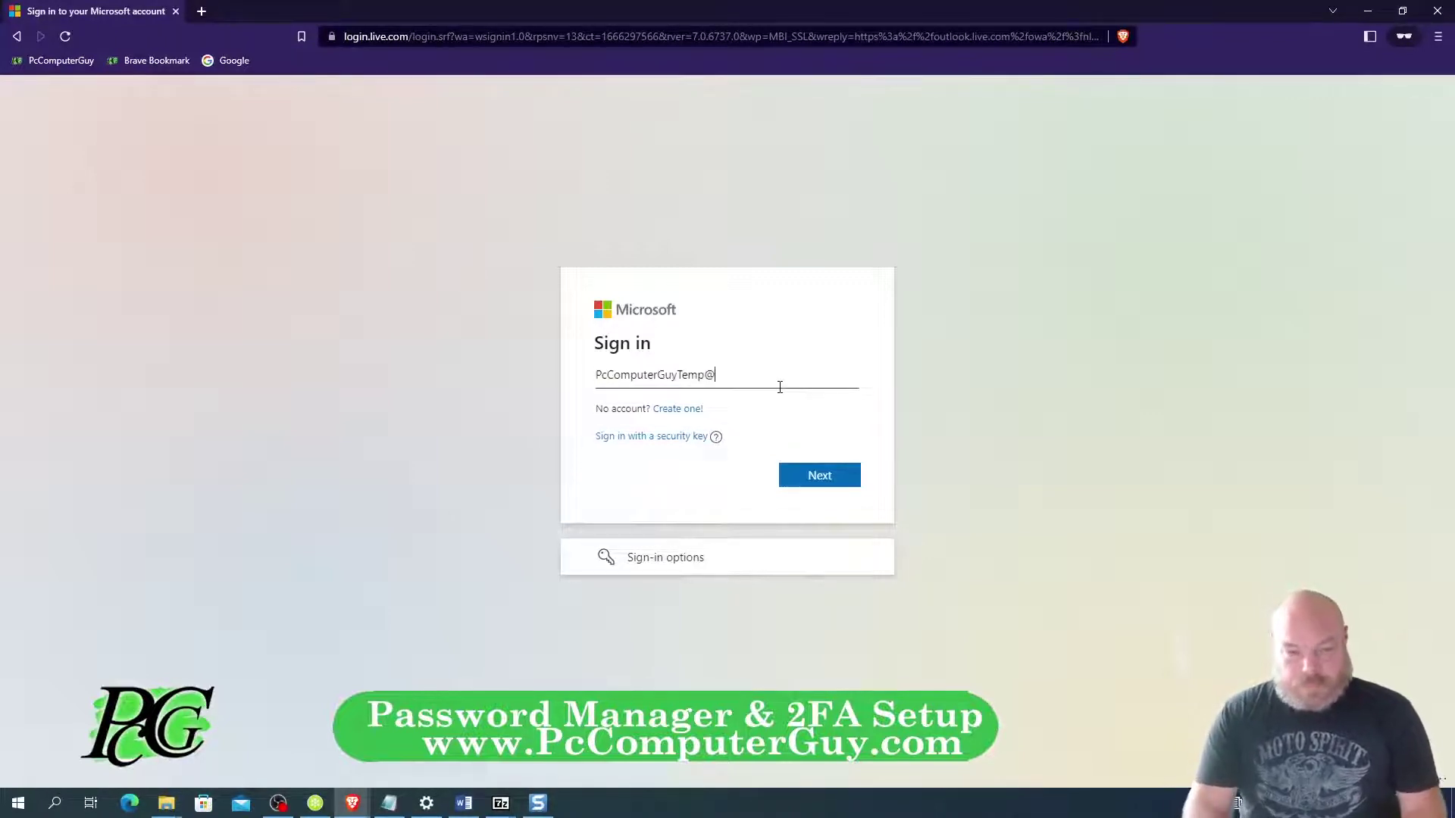
pyautogui.press('Return')
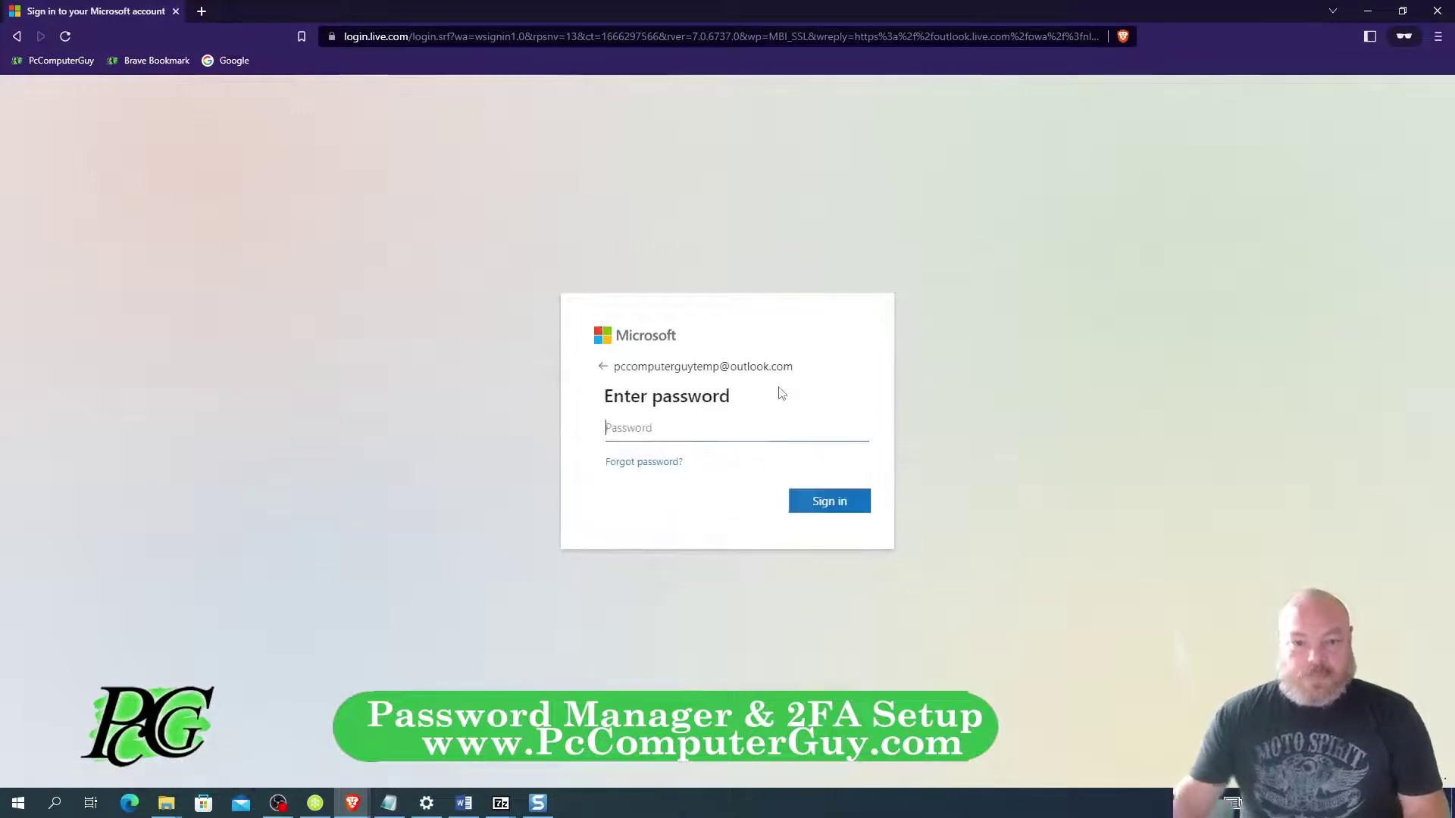
pyautogui.moveTo(934, 8); pyautogui.dragTo(1078, 247)
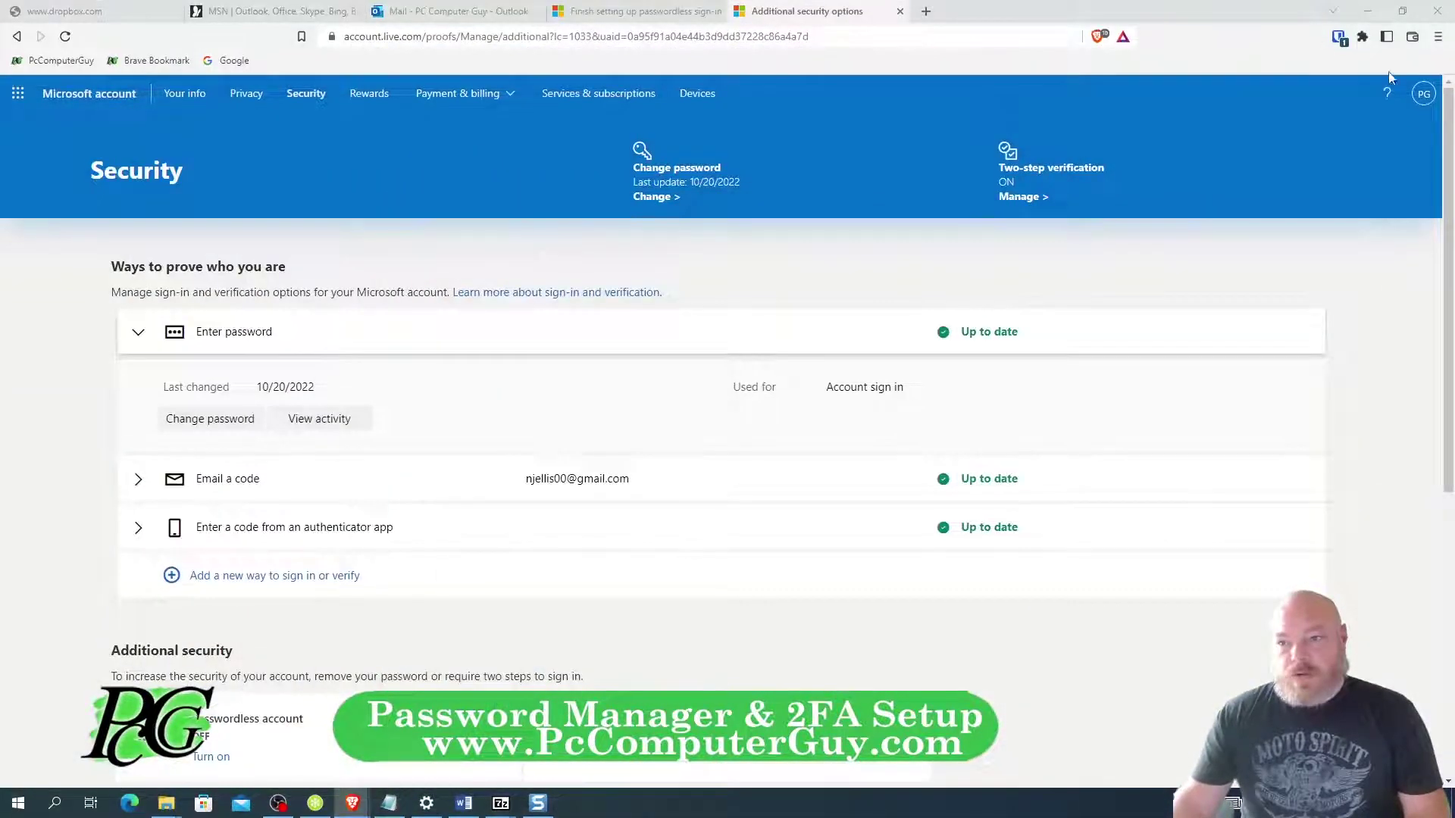
# Step: Paste the saved login.live.com password from Bitwarden into the sign-in and sign in
pyautogui.click(1338, 38)
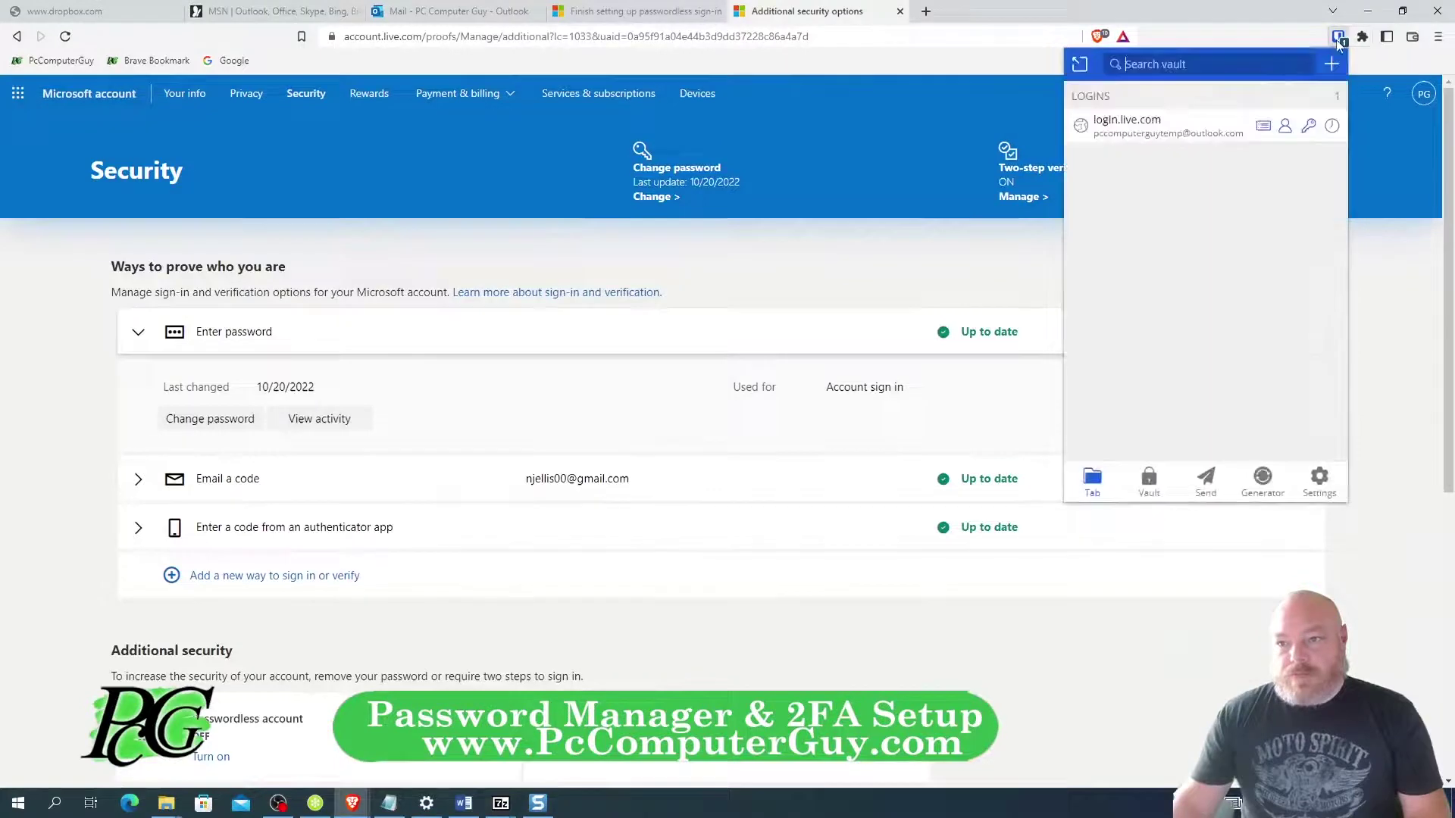
pyautogui.click(1309, 125)
pyautogui.hotkey('alt', 'Tab')
pyautogui.click(914, 443)
pyautogui.hotkey('ctrl', 'v')
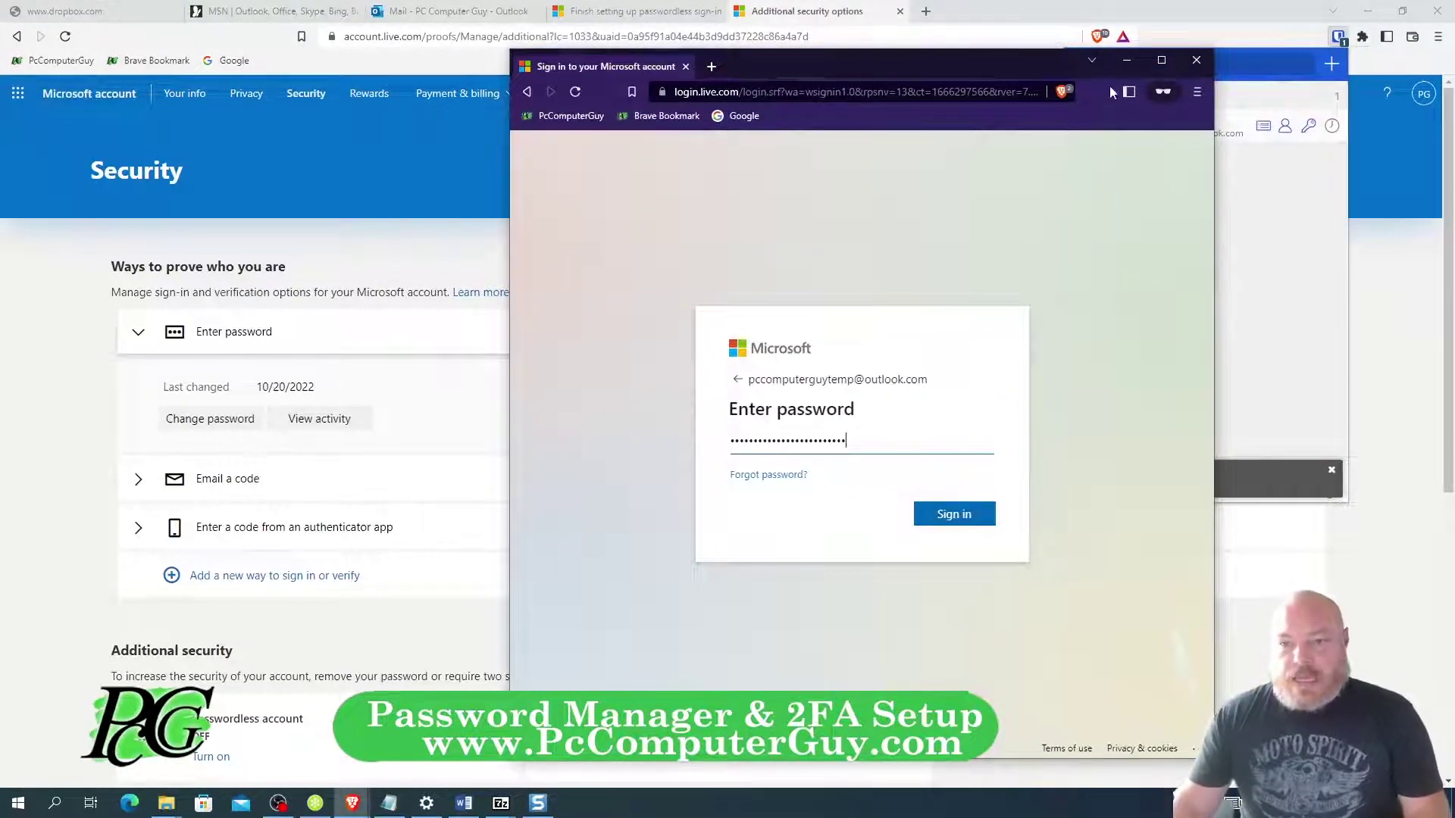
pyautogui.click(948, 514)
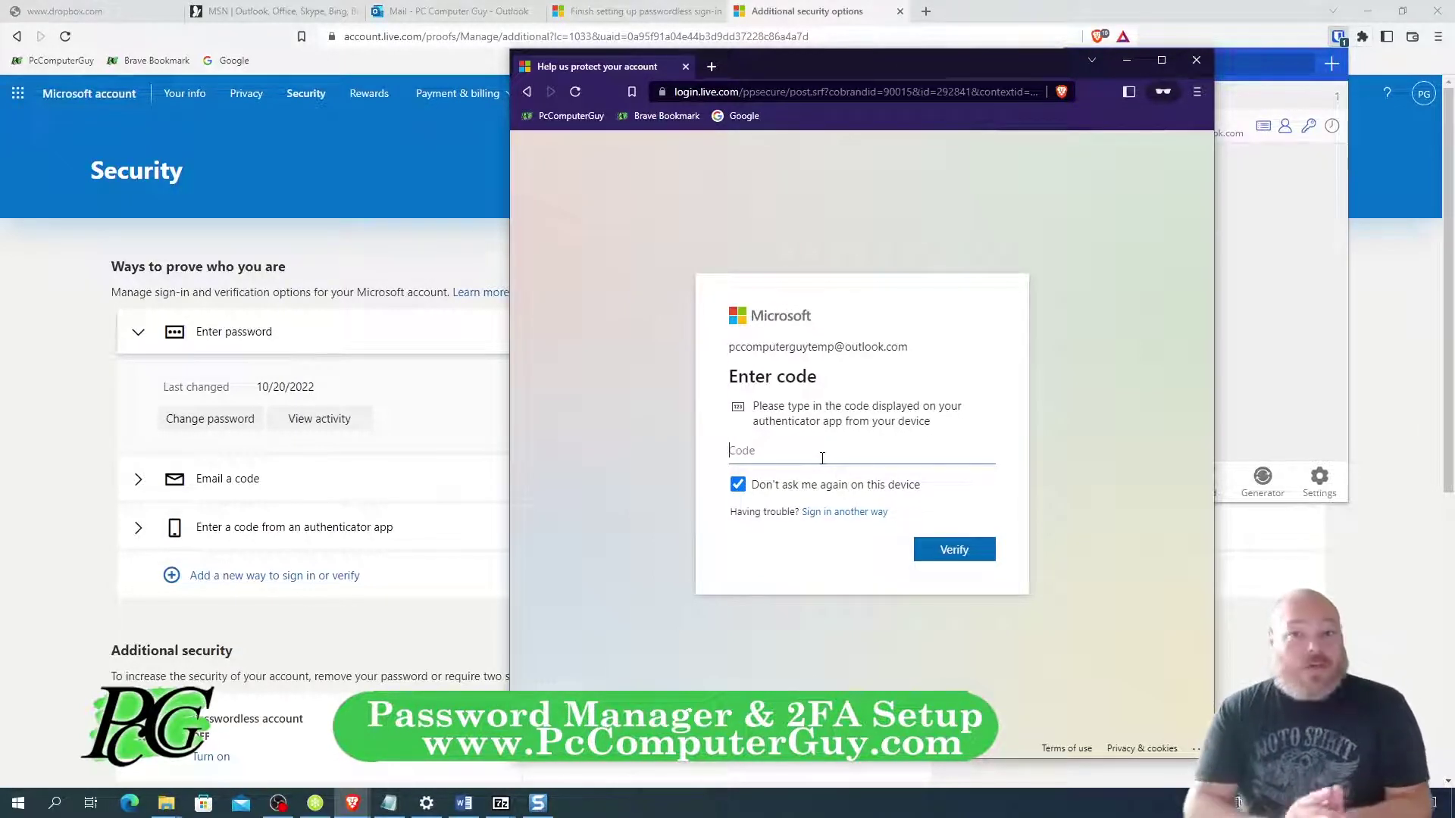
# Step: Enter the authenticator app's code and choose Yes to stay signed in
pyautogui.click(822, 458)
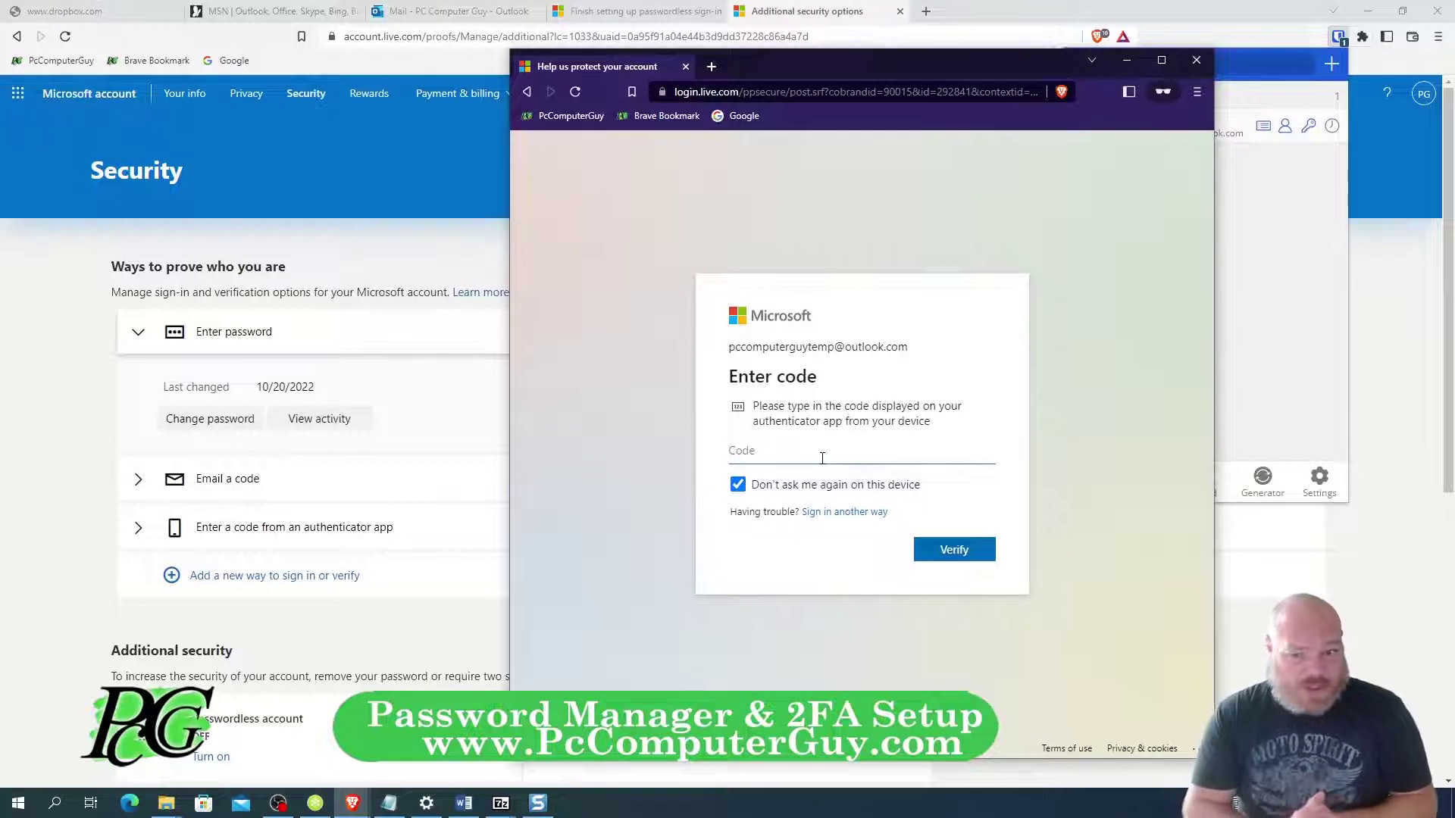
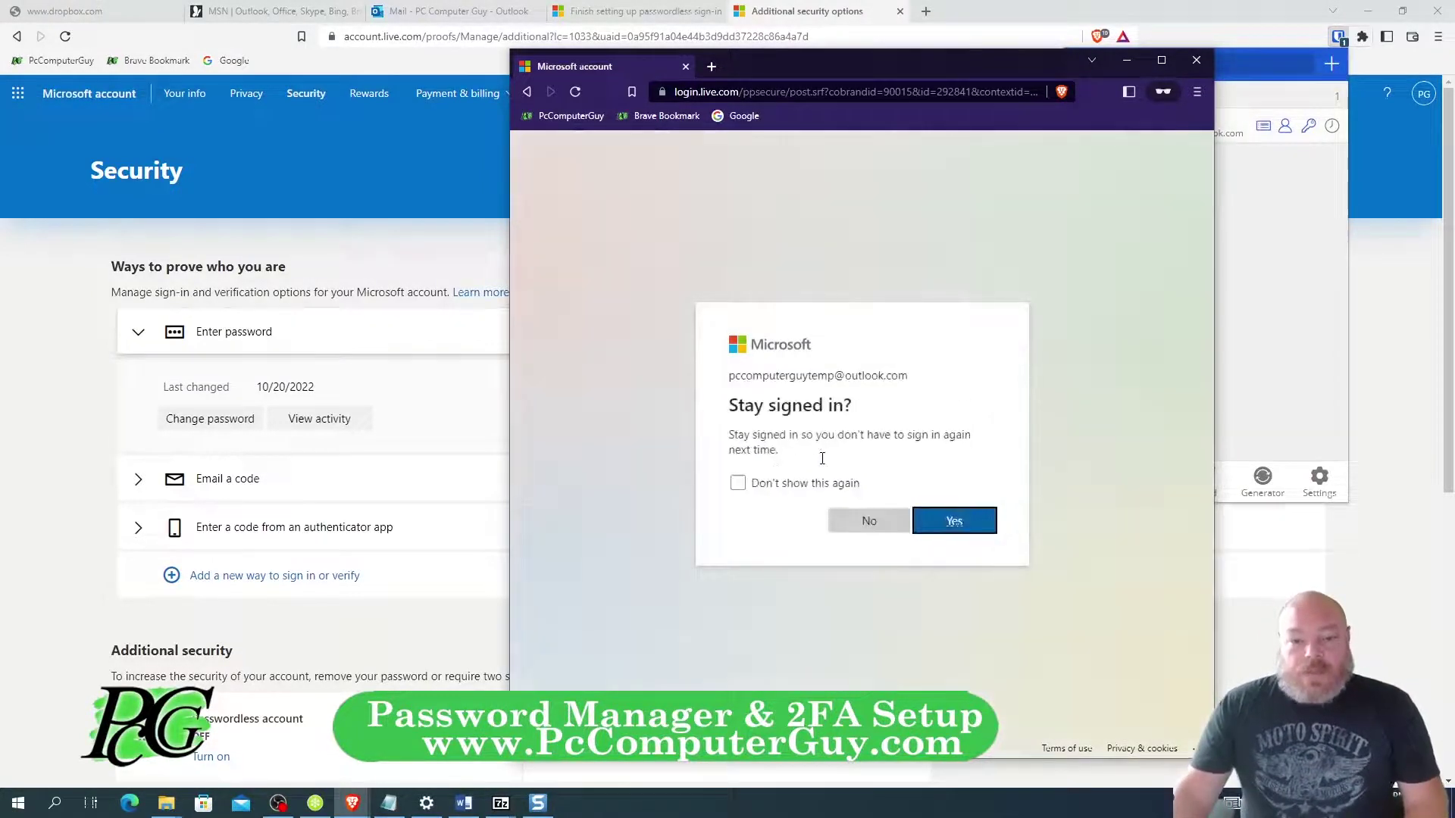
pyautogui.click(949, 528)
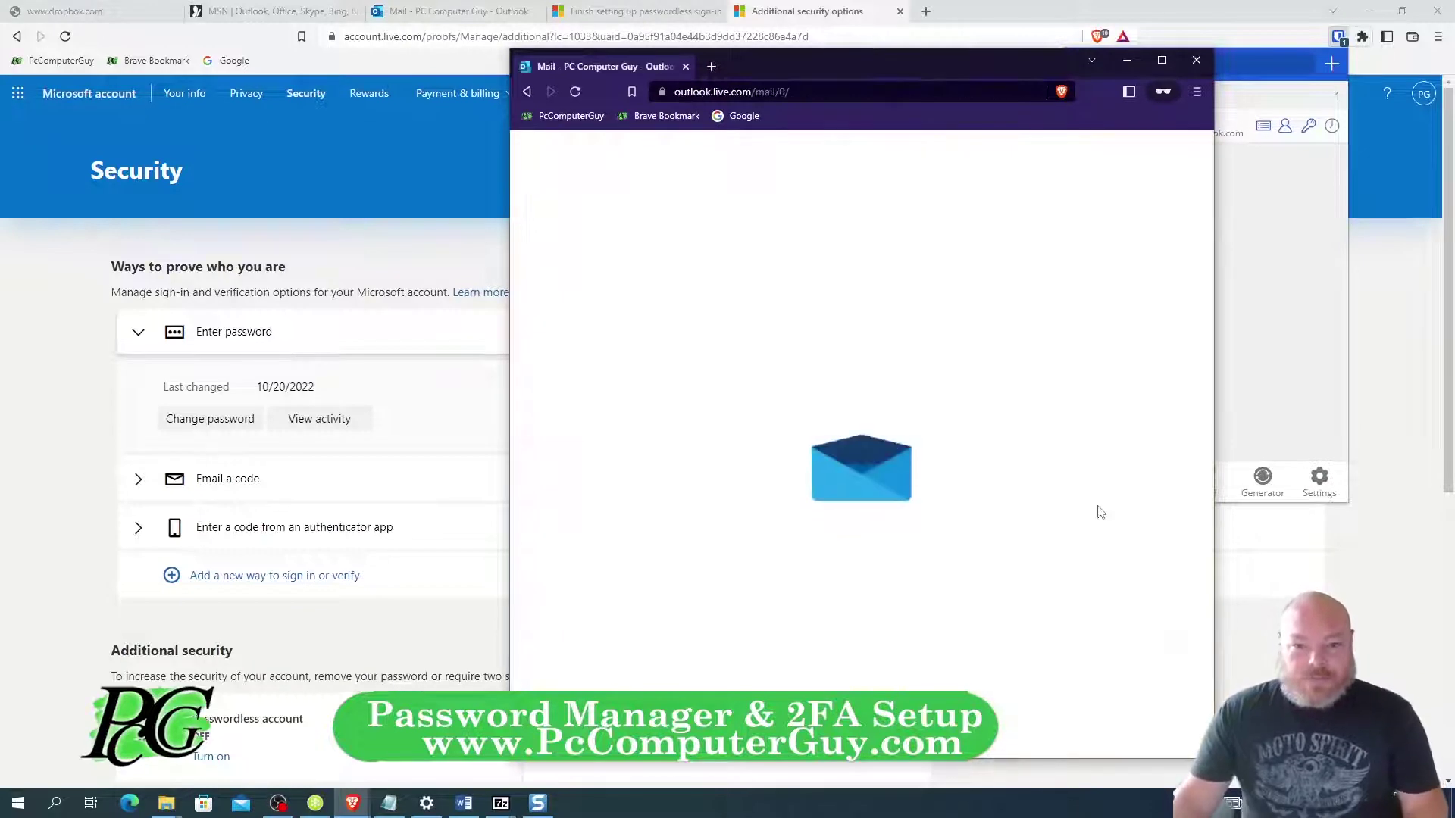
# Step: Maximize the Outlook inbox window to review it, then minimize it
pyautogui.doubleClick(976, 72)
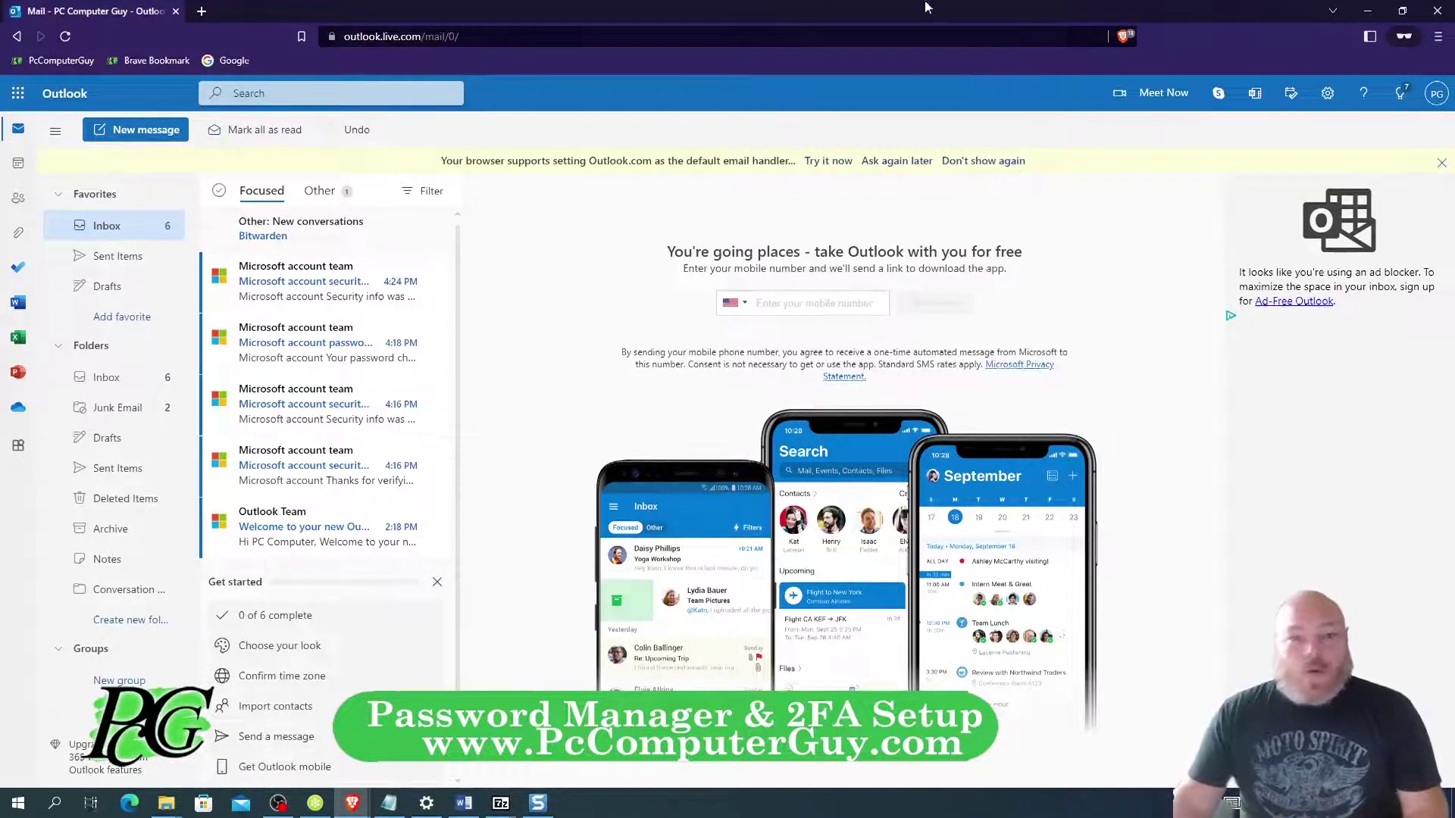
pyautogui.click(1368, 11)
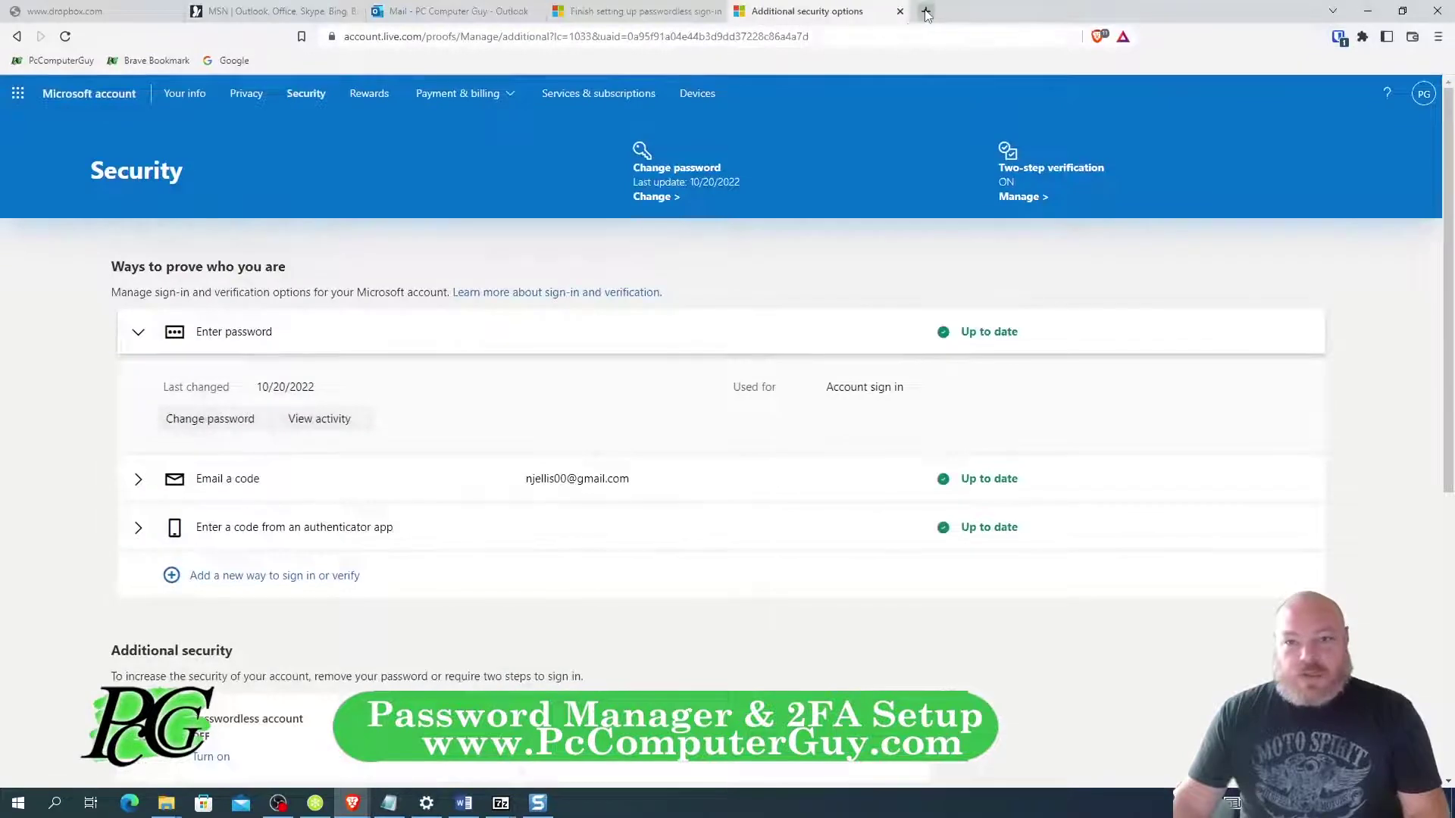
# Step: Open bitwarden.com in a new tab and go to the web vault login page
pyautogui.click(926, 12)
pyautogui.write('b')
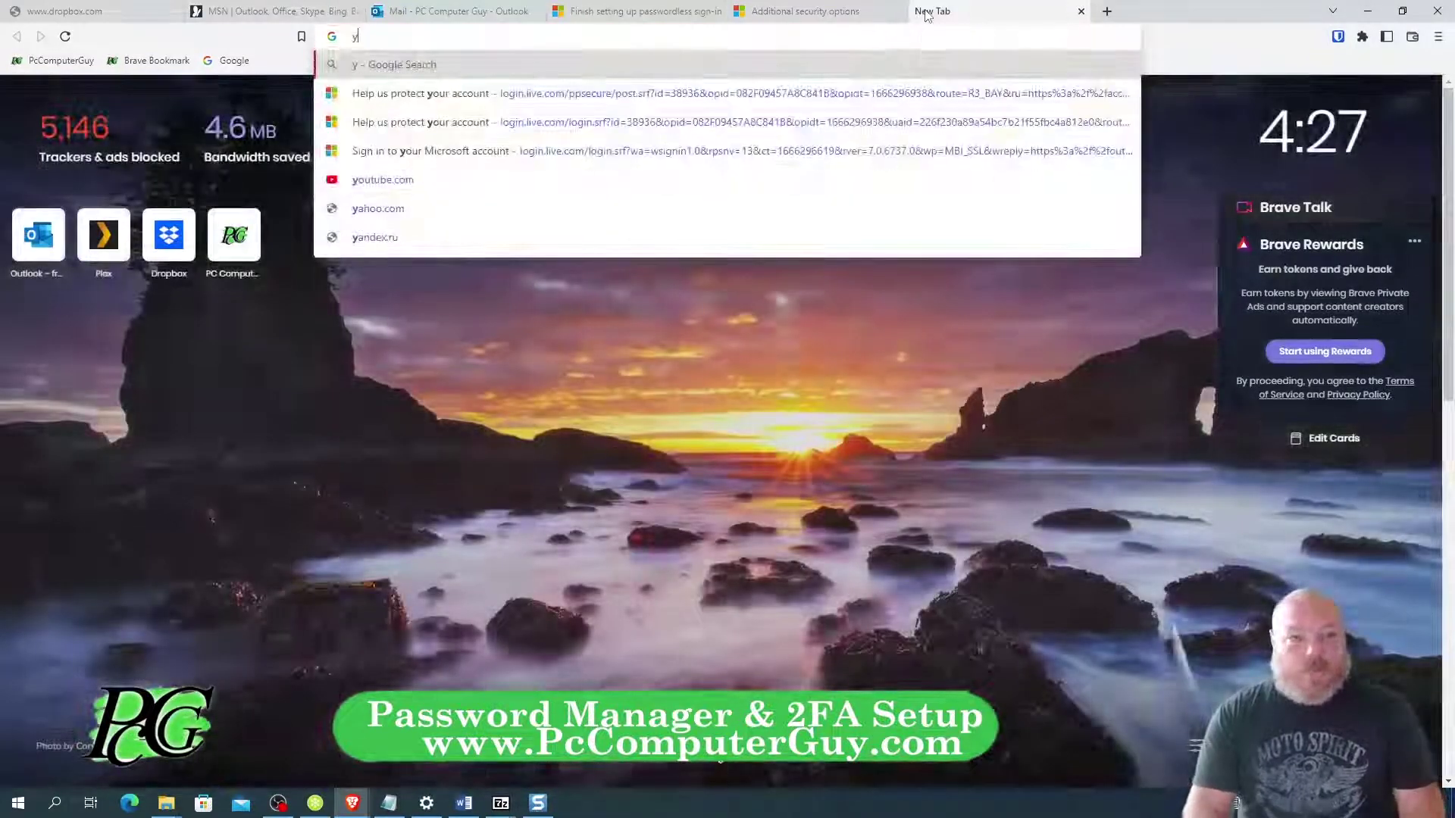
pyautogui.write('itwarden')
pyautogui.press('Down')
pyautogui.press('Return')
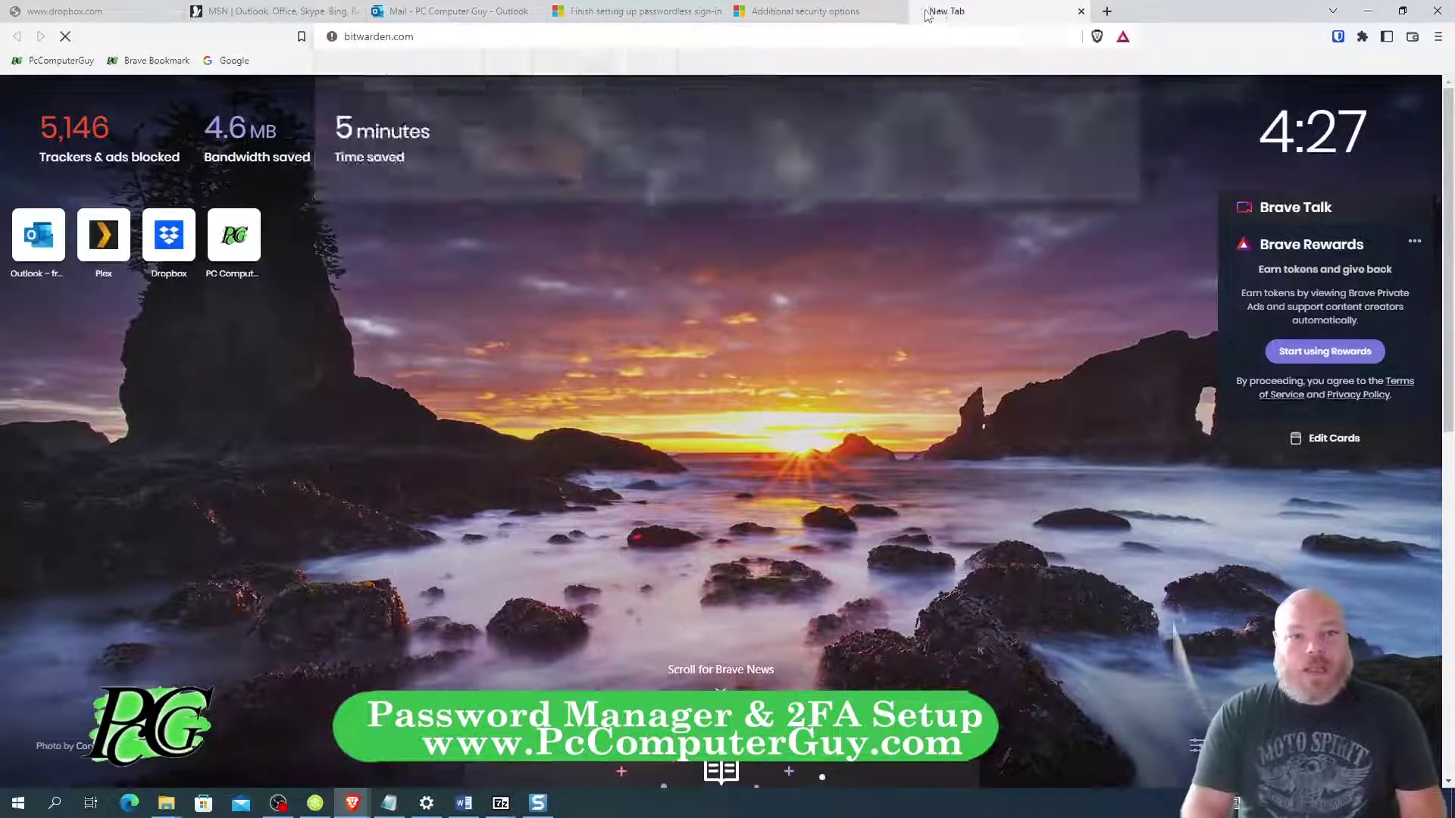
pyautogui.click(1229, 106)
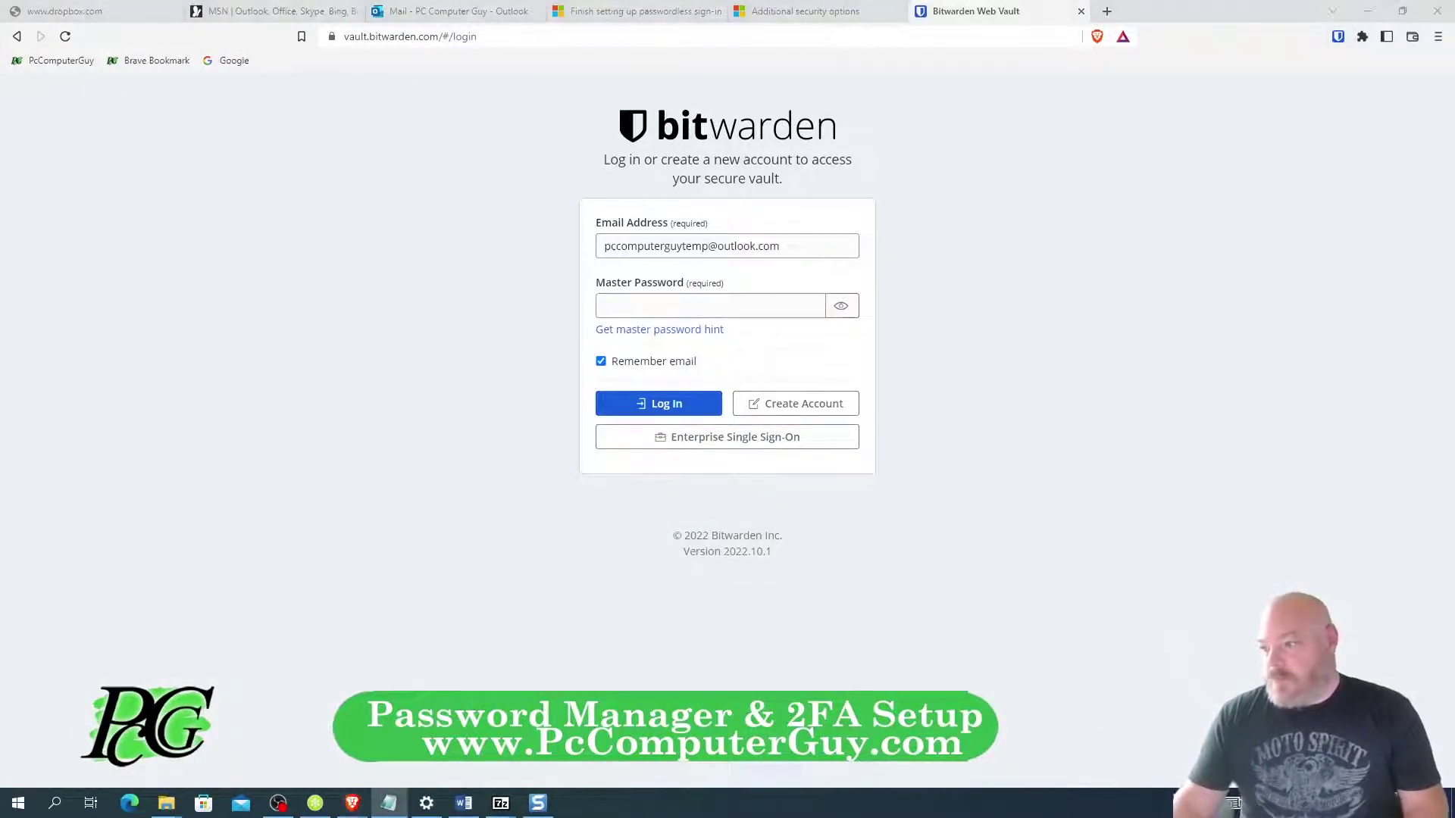
# Step: Log in to the web vault with the correct master password, replacing a wrong paste
pyautogui.click(707, 303)
pyautogui.hotkey('ctrl', 'v')
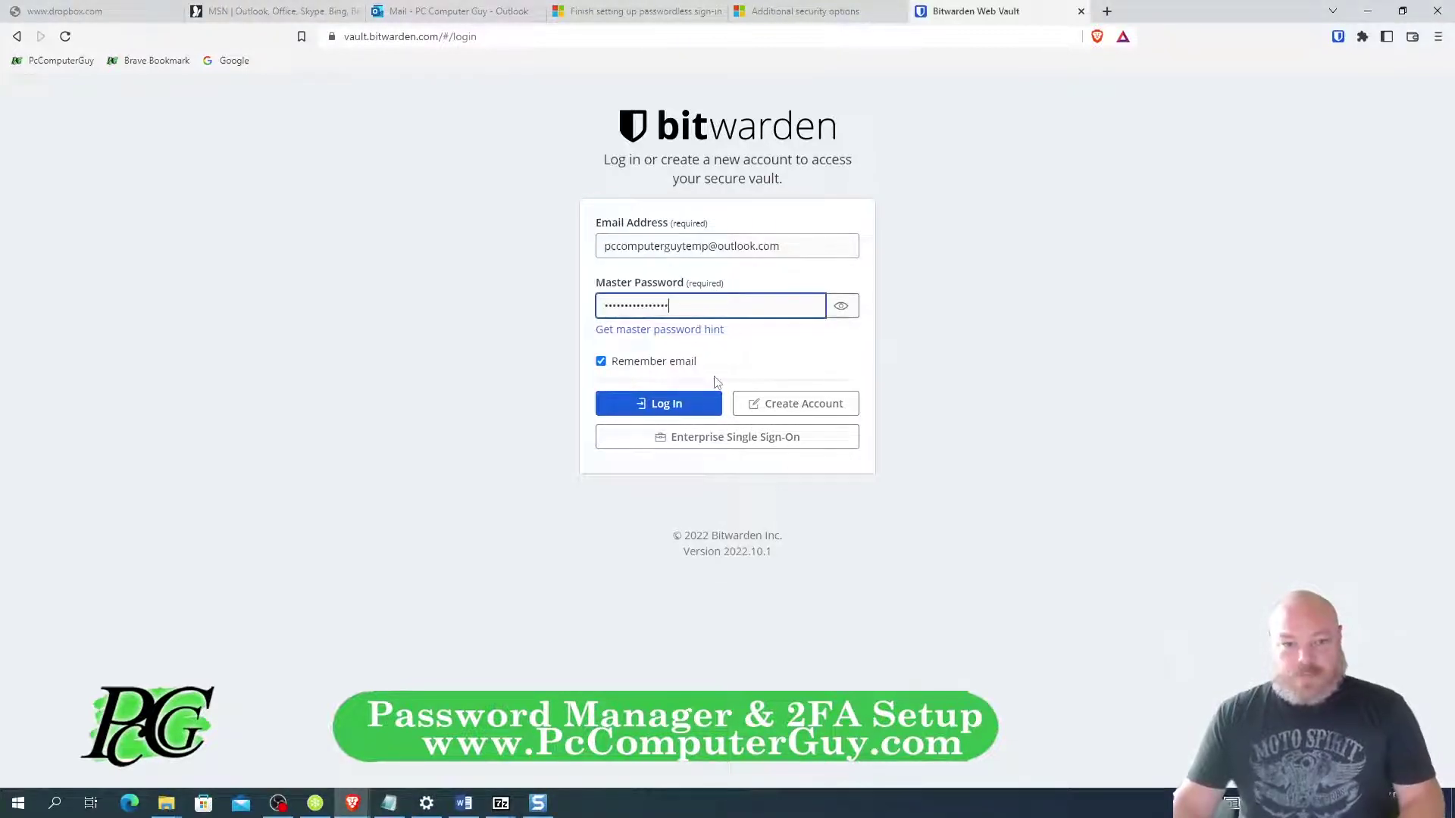
pyautogui.hotkey('alt', 'Tab')
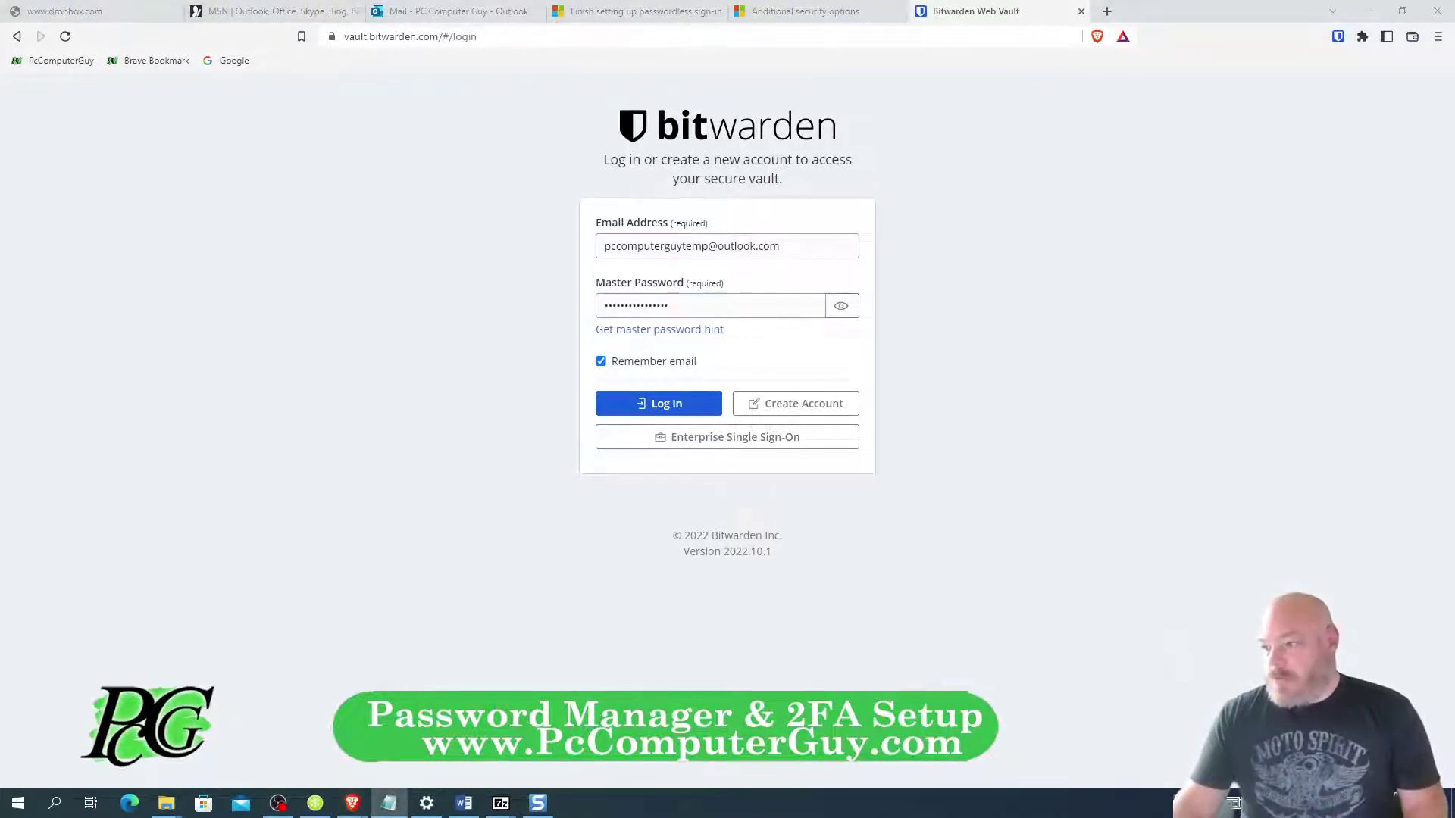
pyautogui.moveTo(711, 303); pyautogui.dragTo(616, 303)
pyautogui.hotkey('ctrl', 'v')
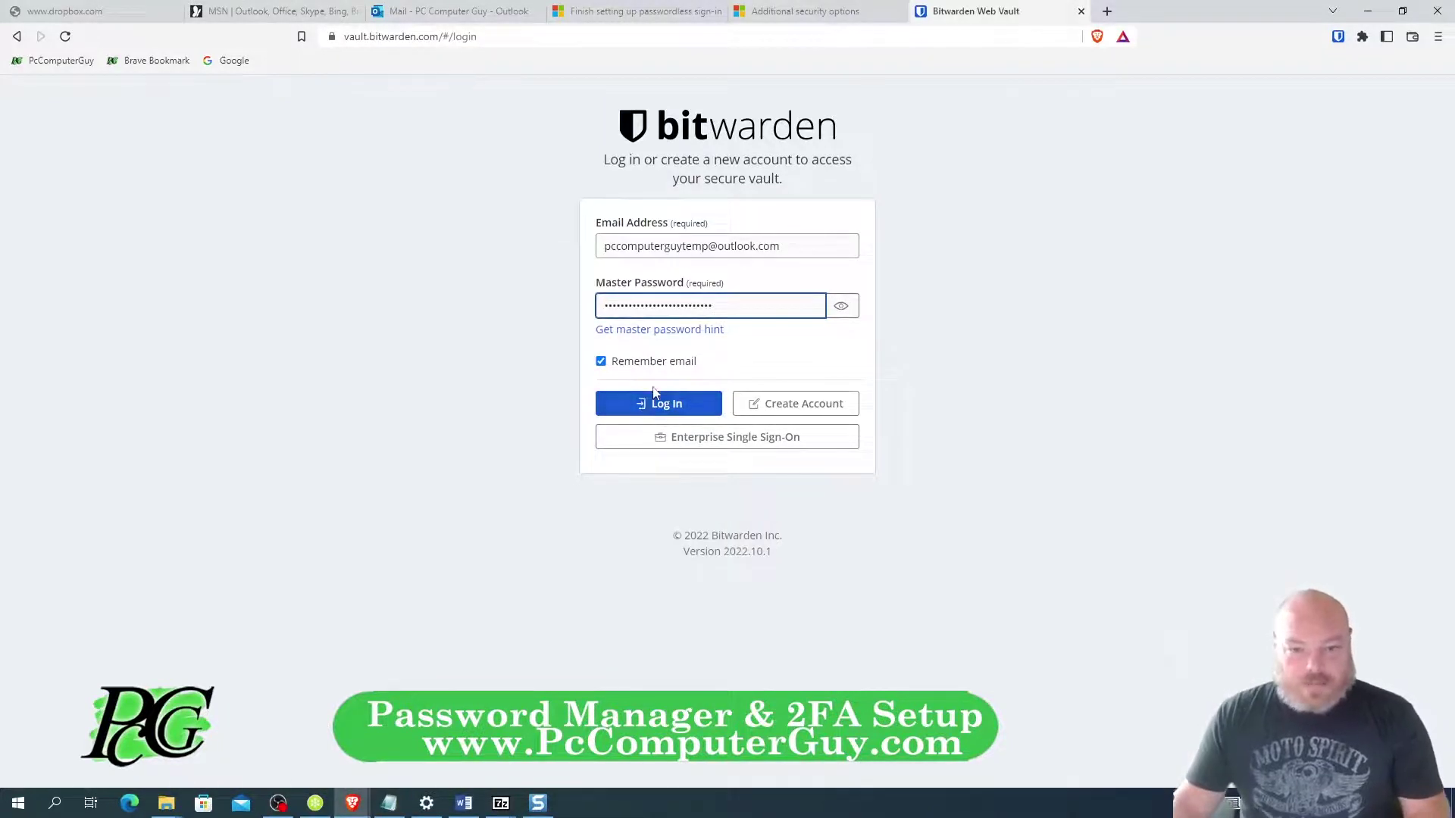
pyautogui.click(685, 403)
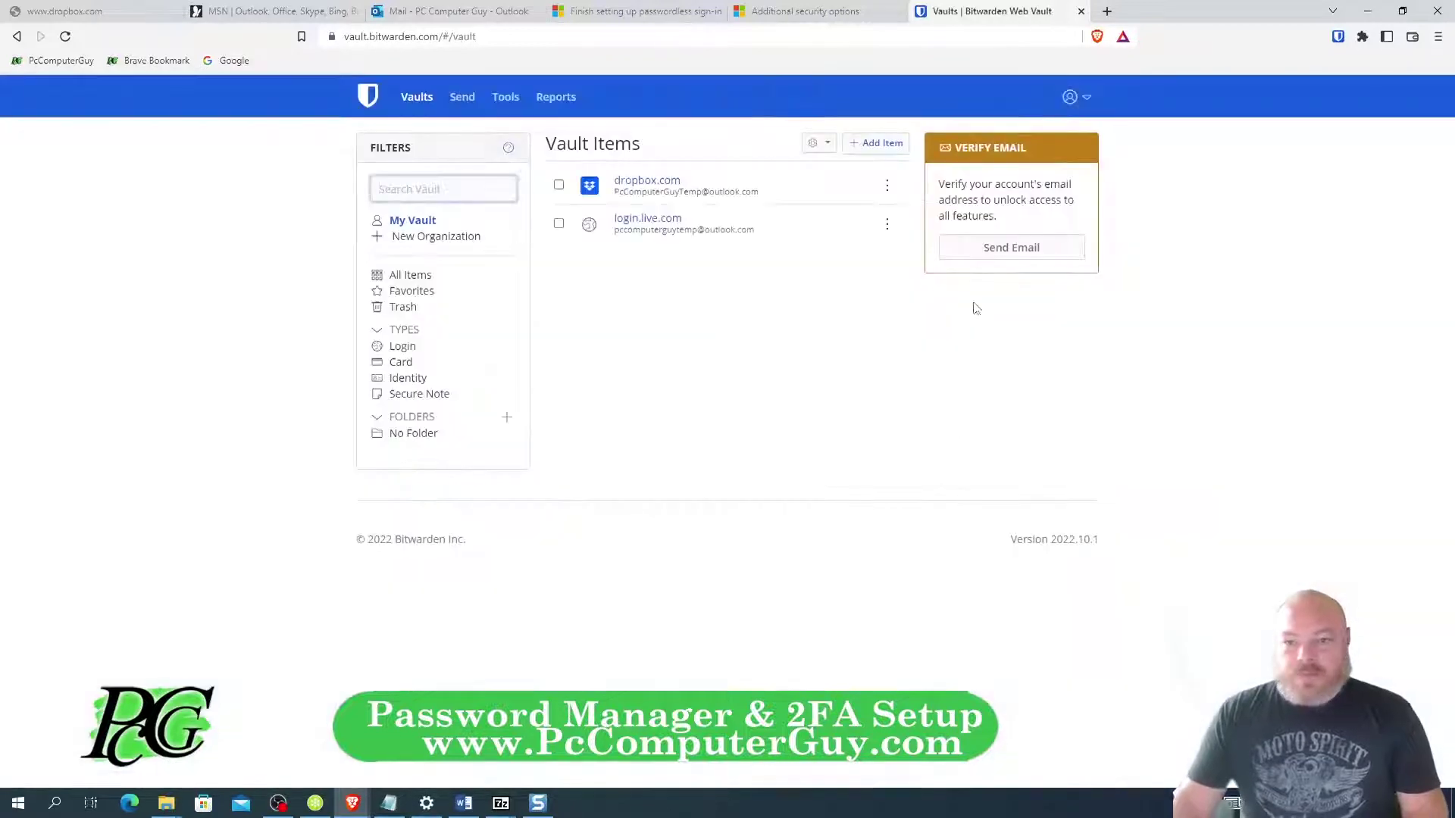
pyautogui.click(1084, 98)
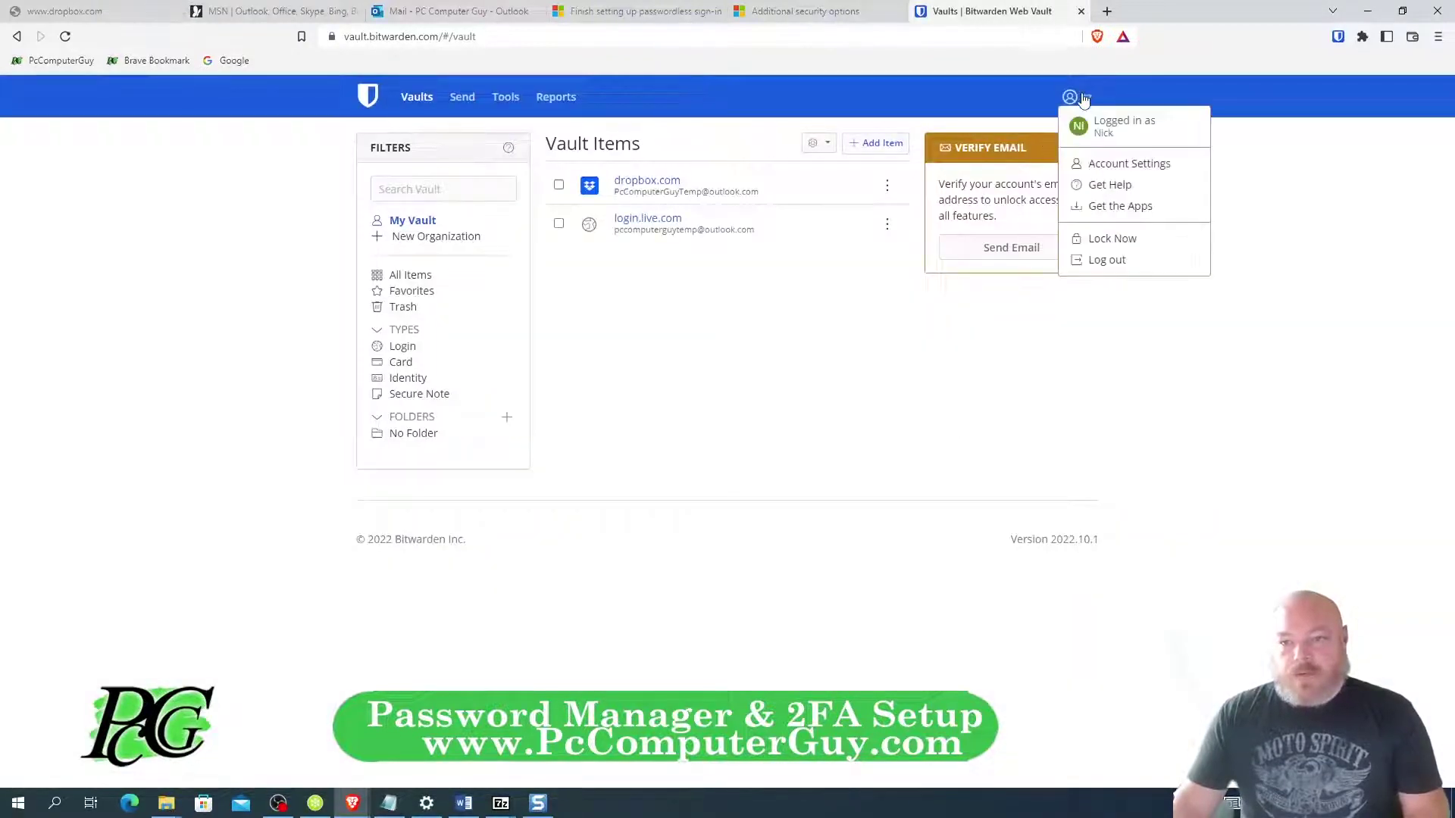
# Step: Go to Account Settings > Security > Two-step login and mark the permanent-lockout warning
pyautogui.click(1105, 163)
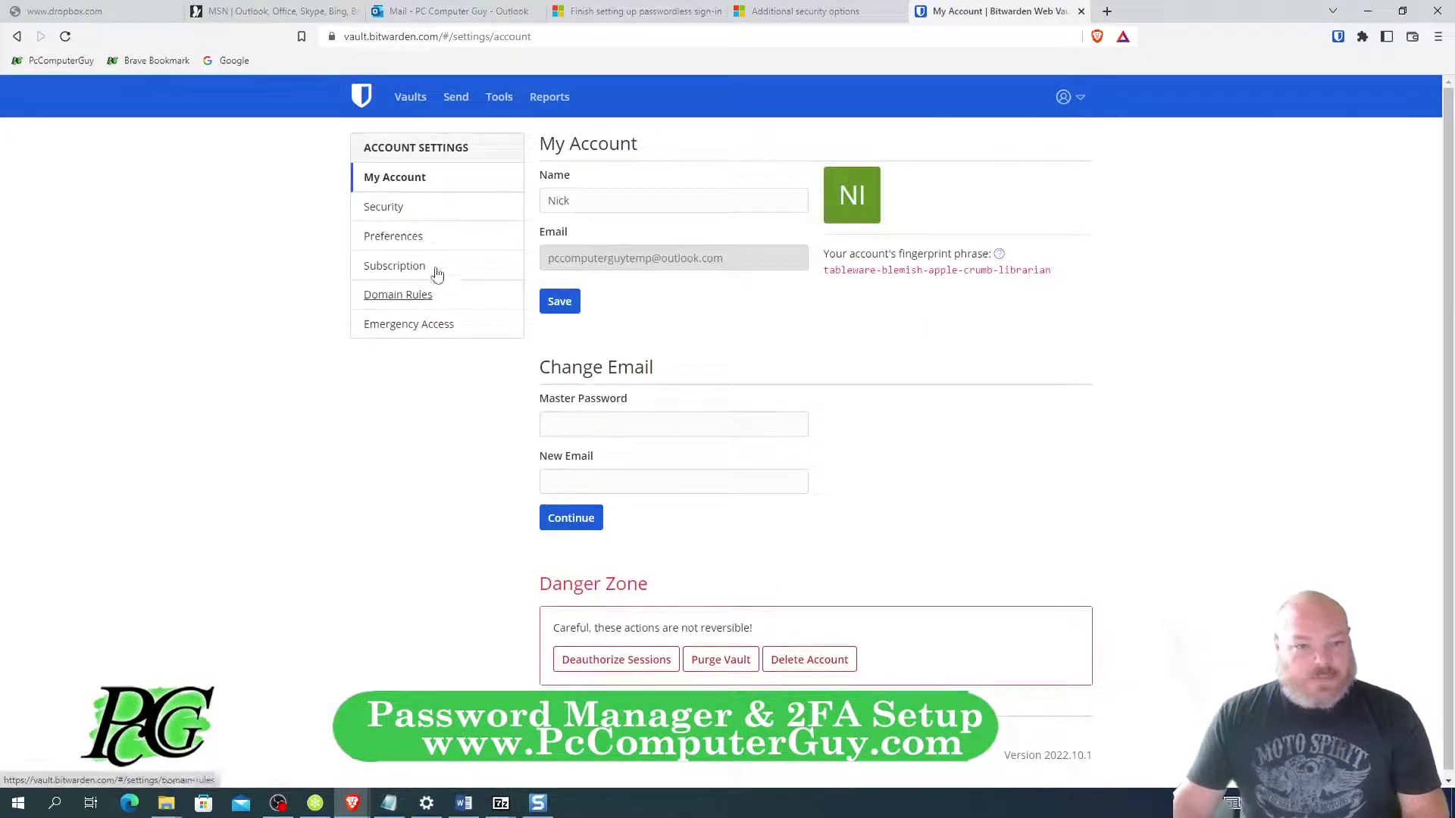
pyautogui.click(419, 215)
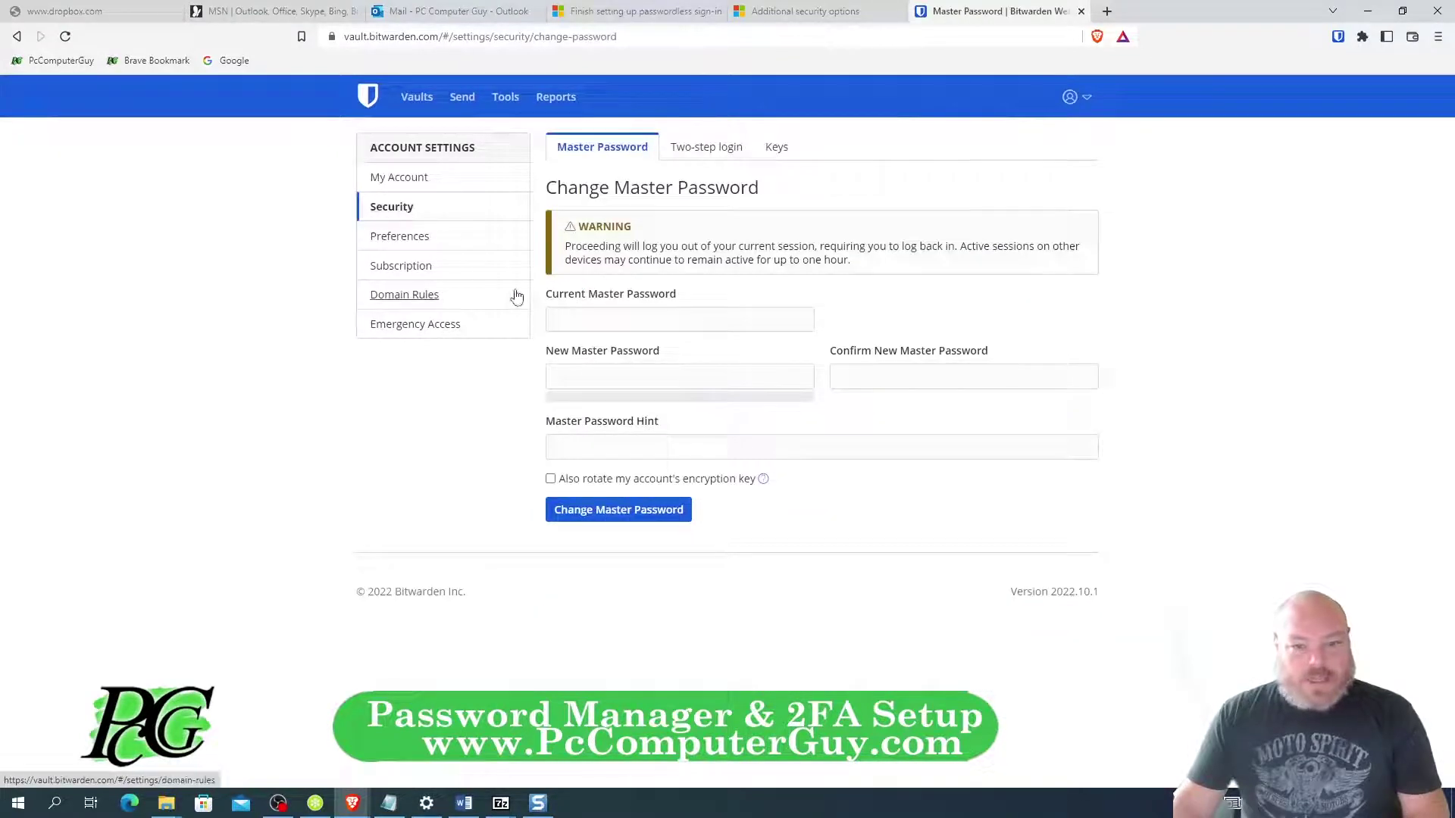
pyautogui.click(713, 156)
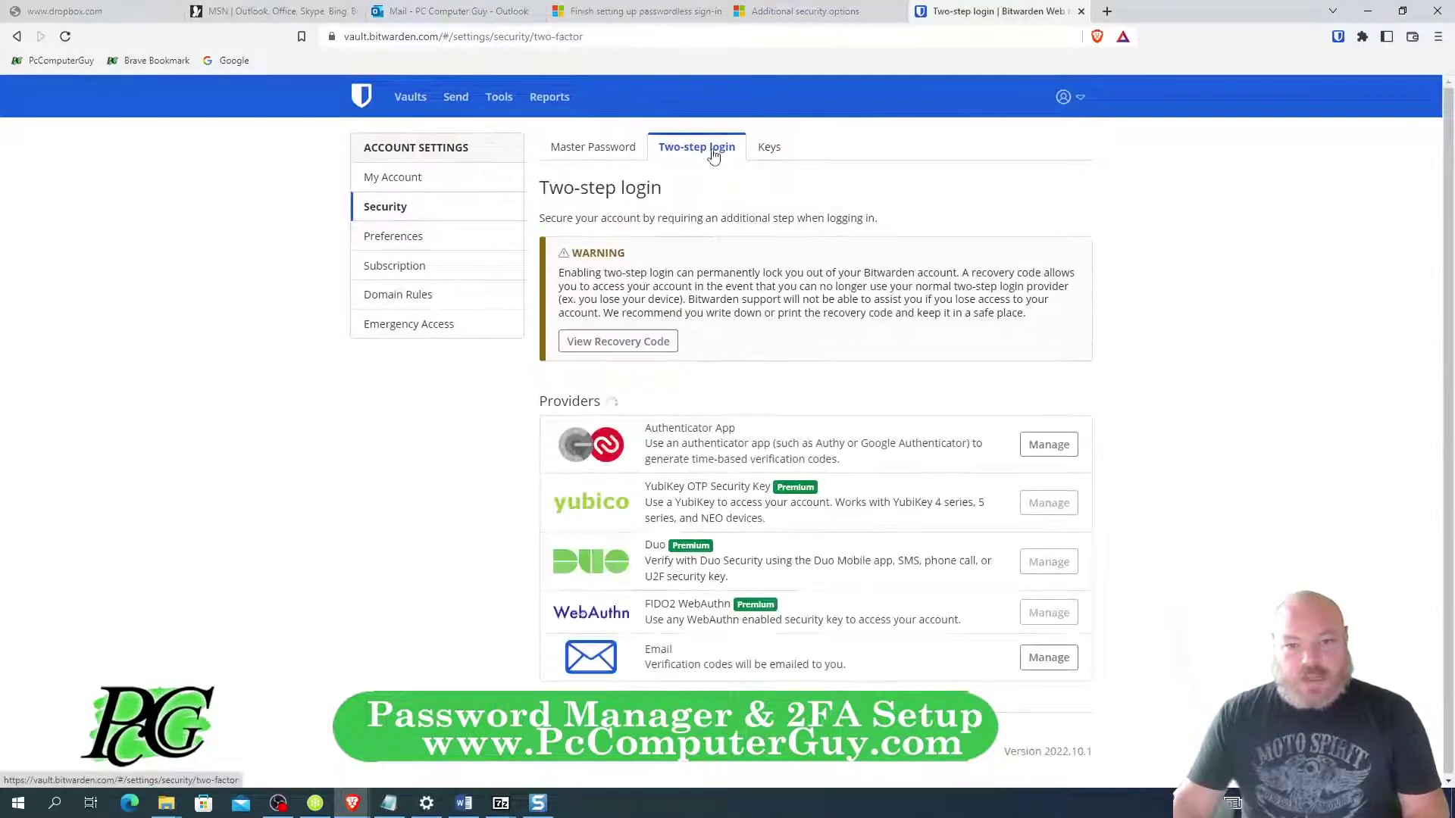
pyautogui.moveTo(602, 273); pyautogui.dragTo(810, 286)
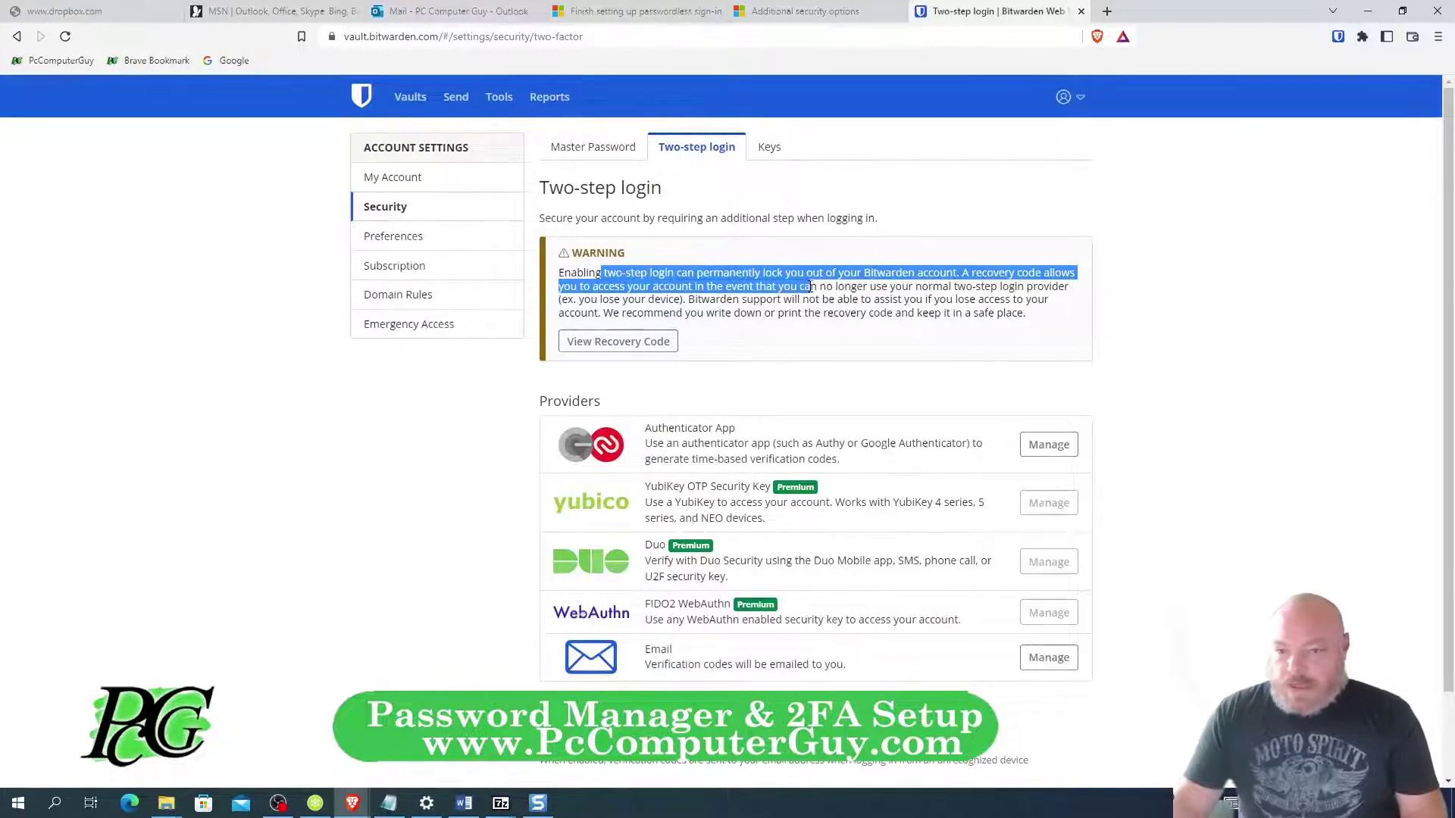
pyautogui.moveTo(810, 287); pyautogui.dragTo(825, 289)
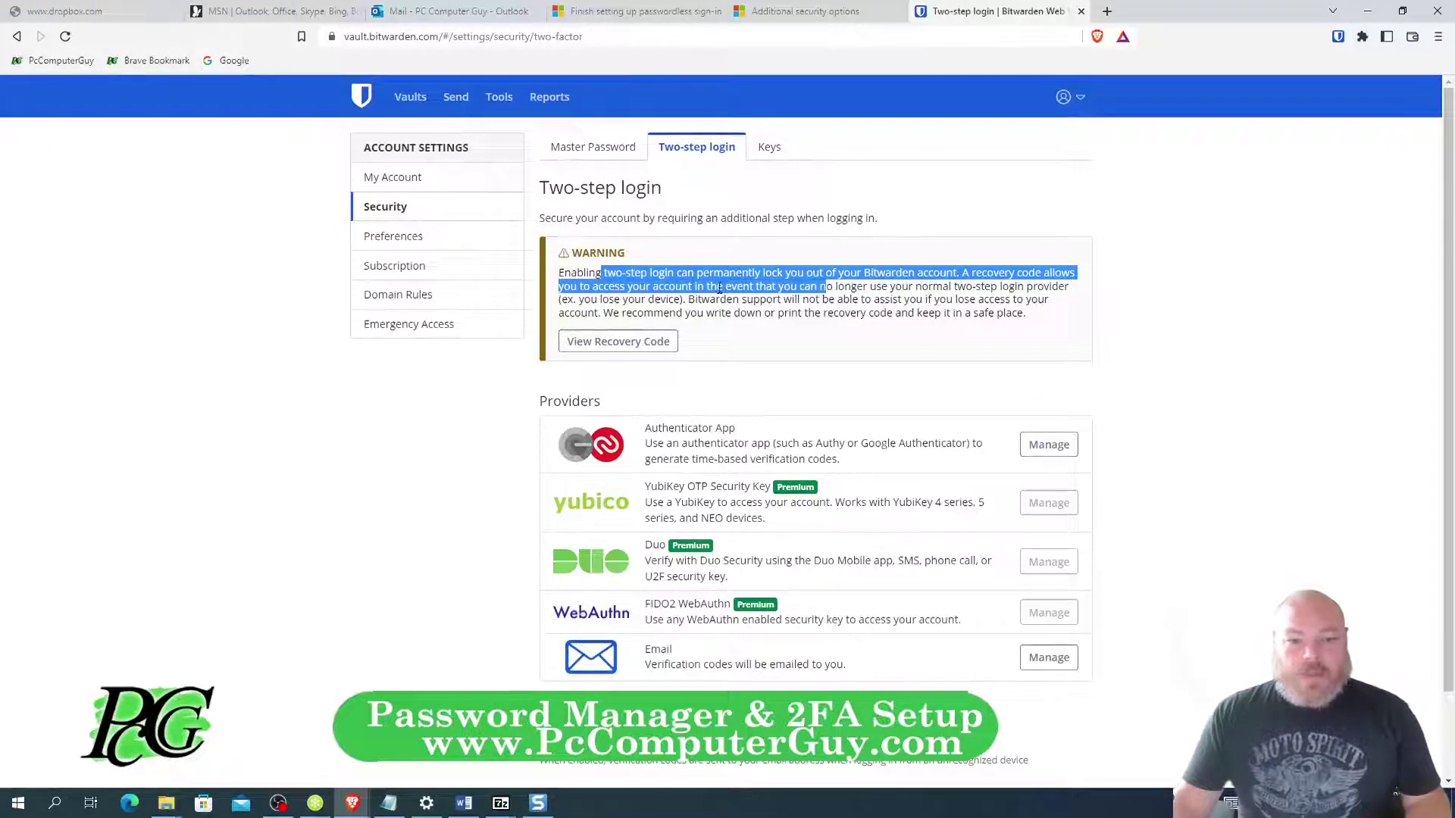
# Step: View the recovery code with the master password, then close the no-providers-enabled notice
pyautogui.click(627, 343)
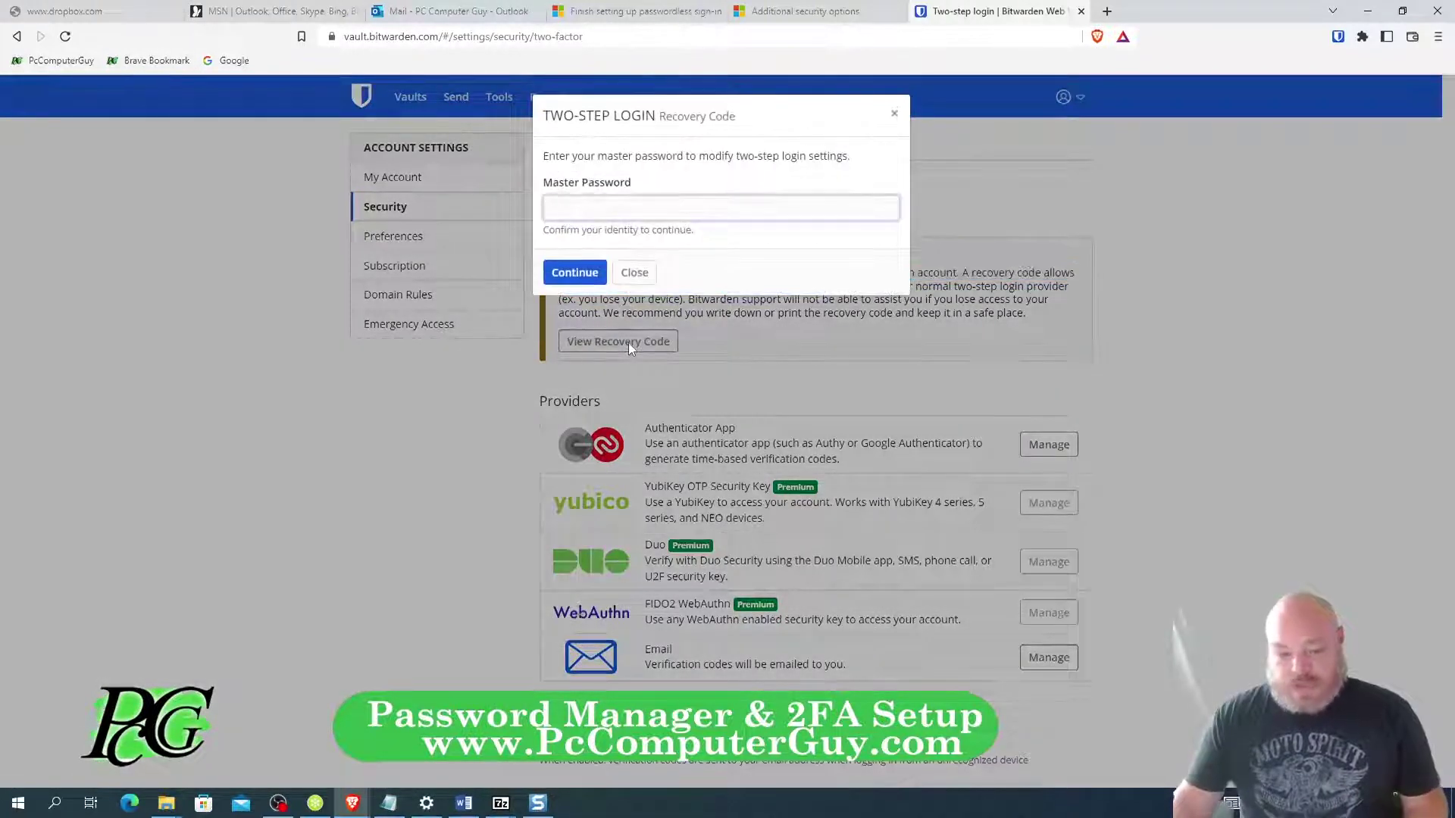
pyautogui.hotkey('ctrl', 'v')
pyautogui.press('Return')
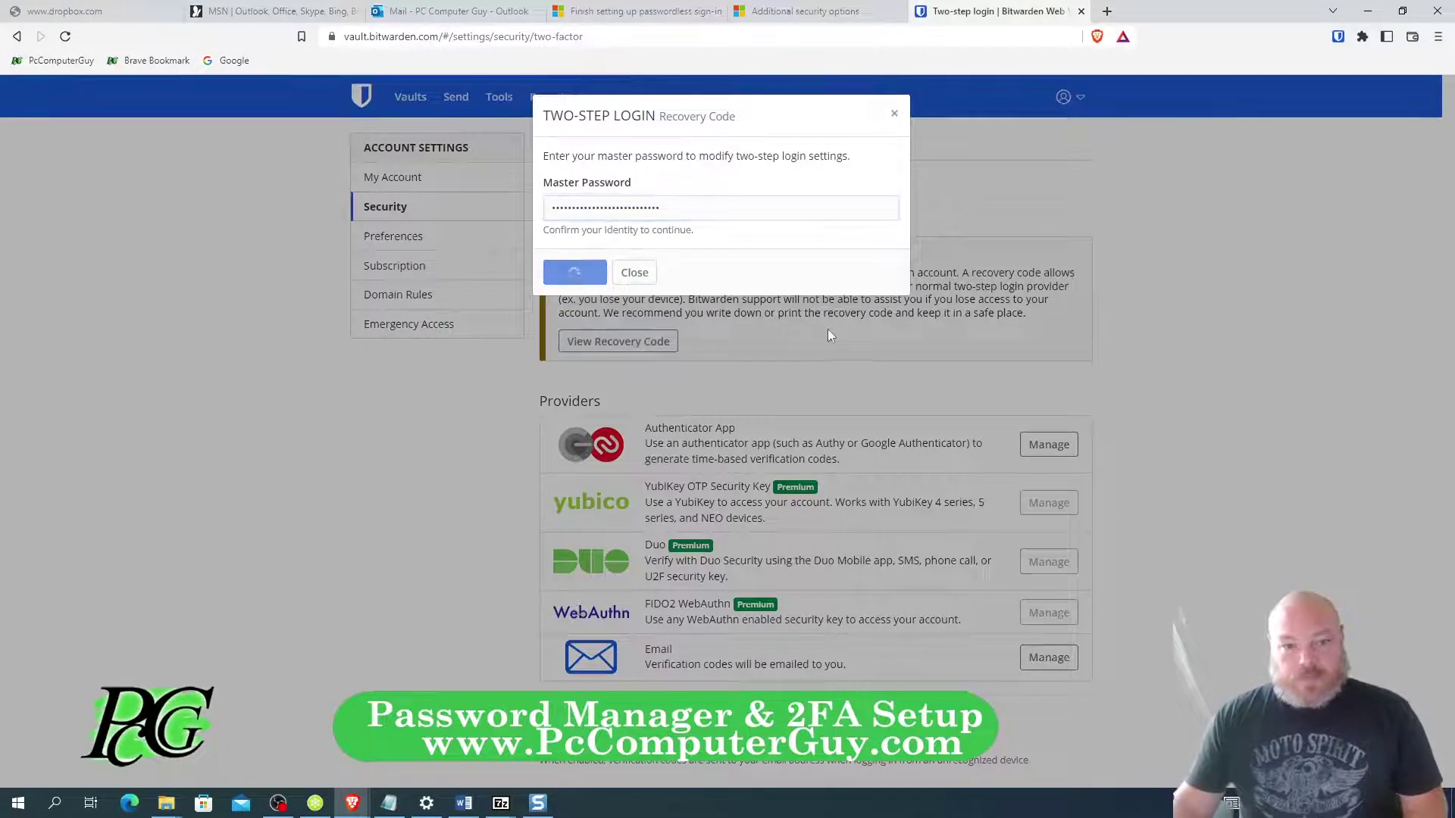
pyautogui.click(894, 116)
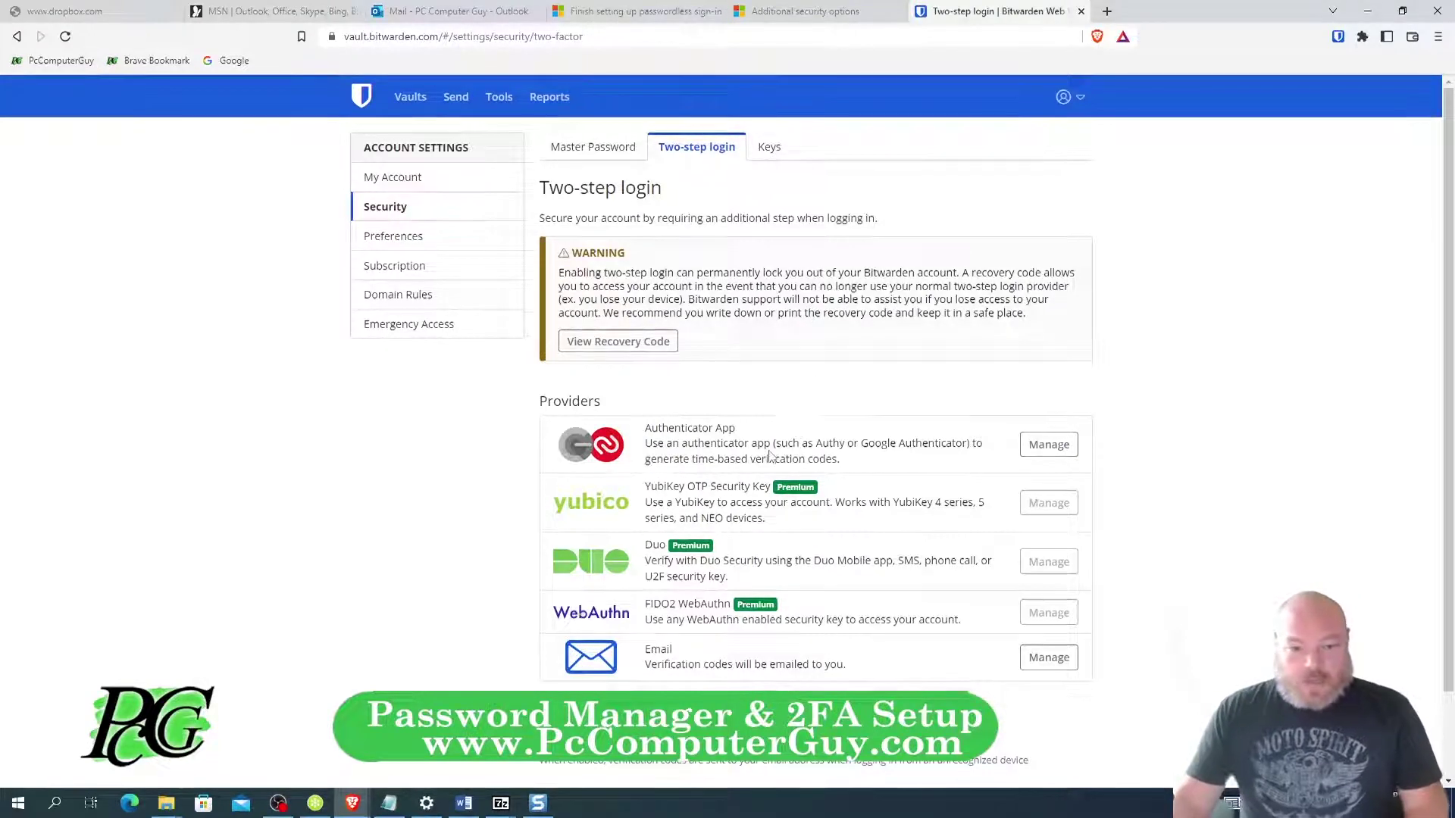
# Step: Manage the Authenticator App provider, confirming with the master password to reach its QR setup
pyautogui.click(1048, 444)
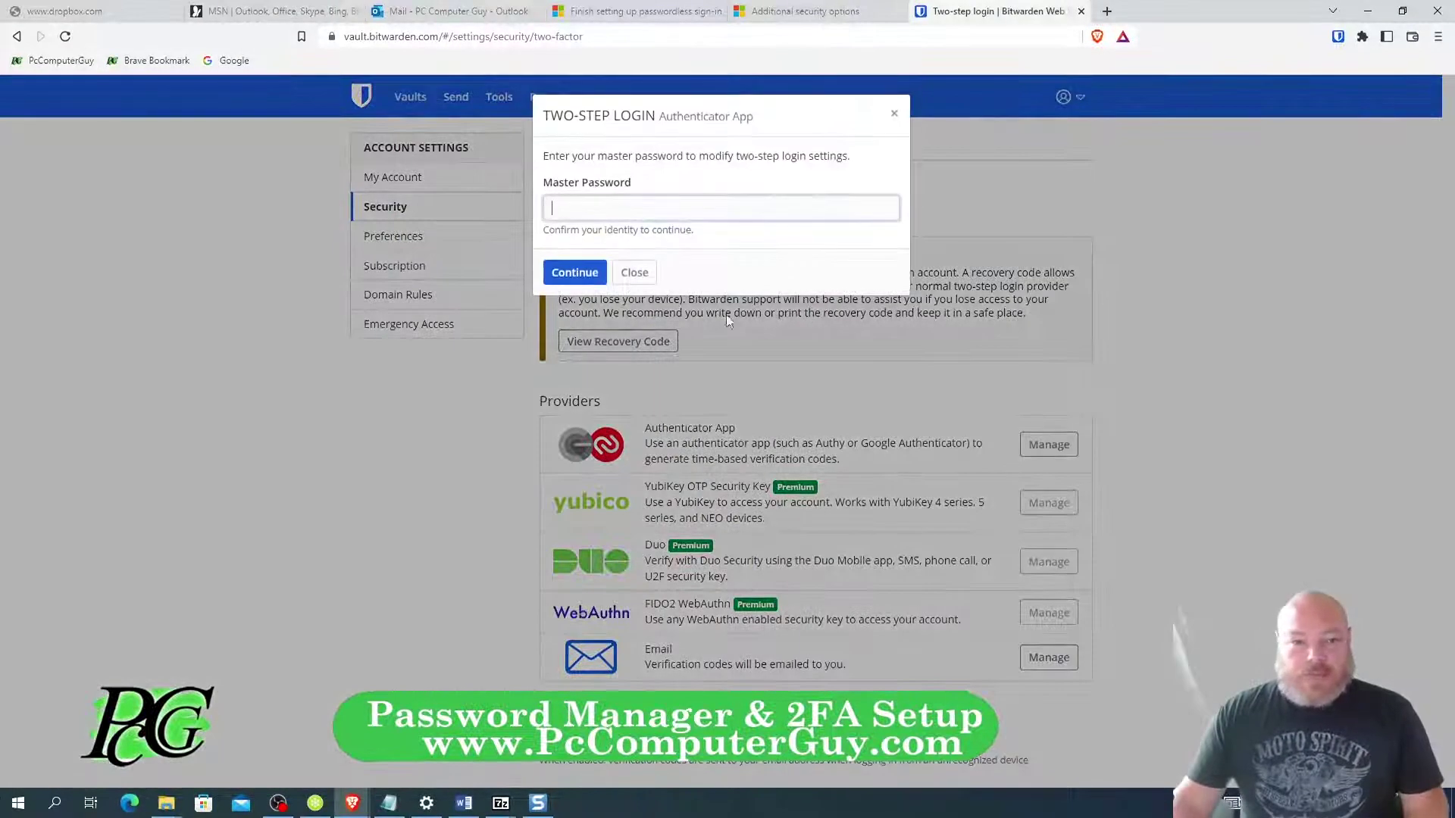
pyautogui.hotkey('ctrl', 'v')
pyautogui.click(575, 273)
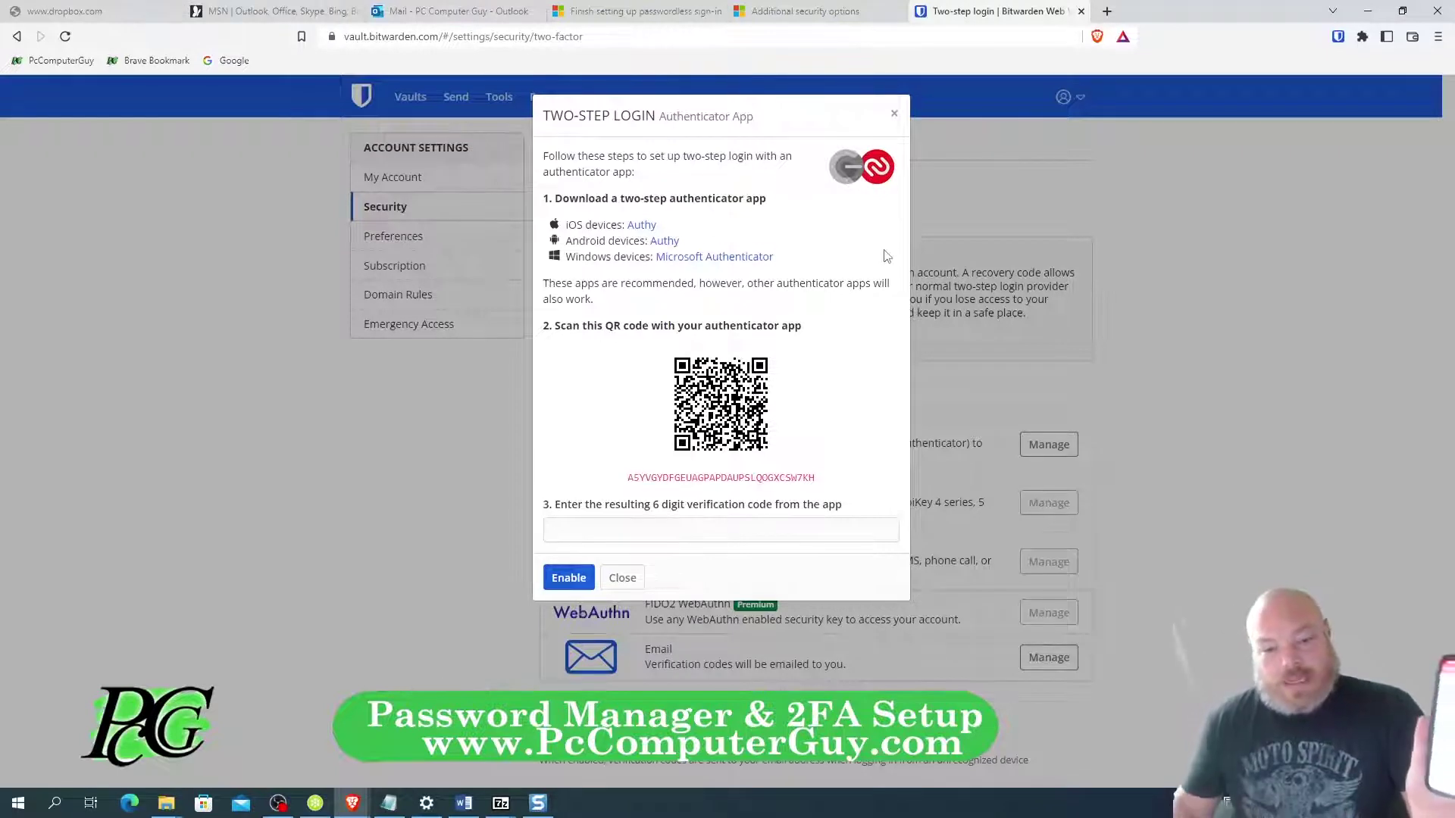
pyautogui.click(699, 528)
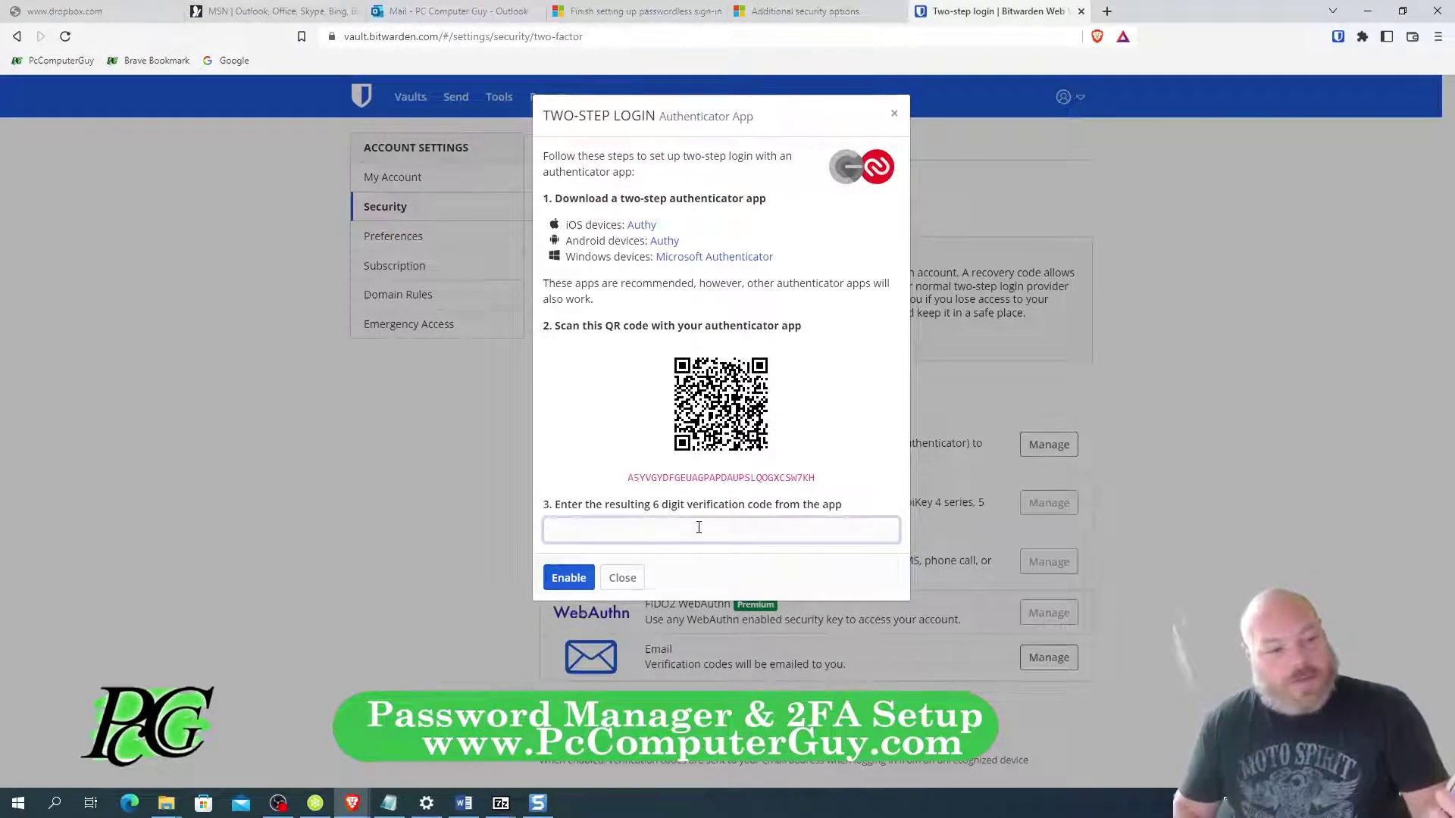
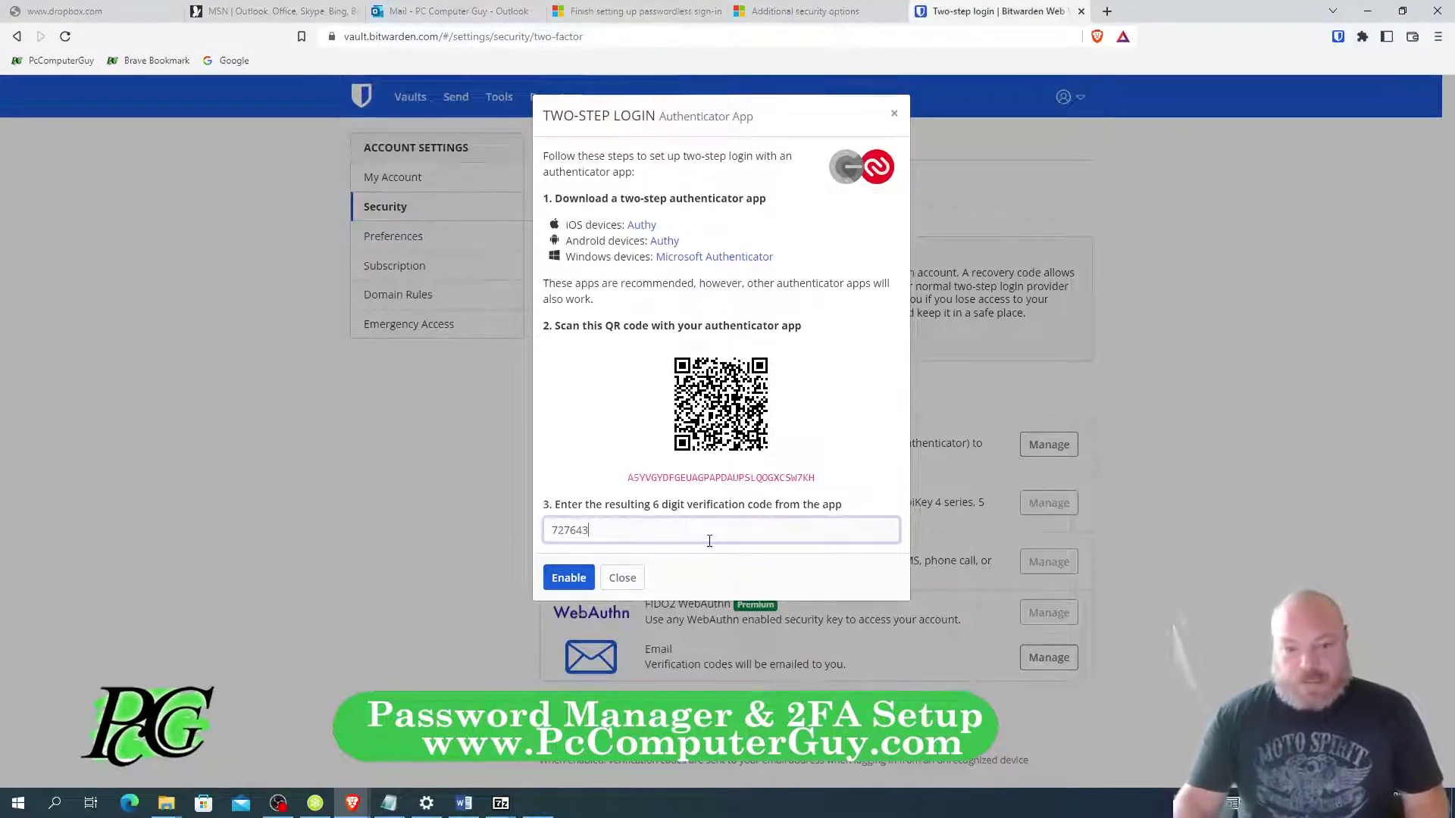
pyautogui.press('Print')
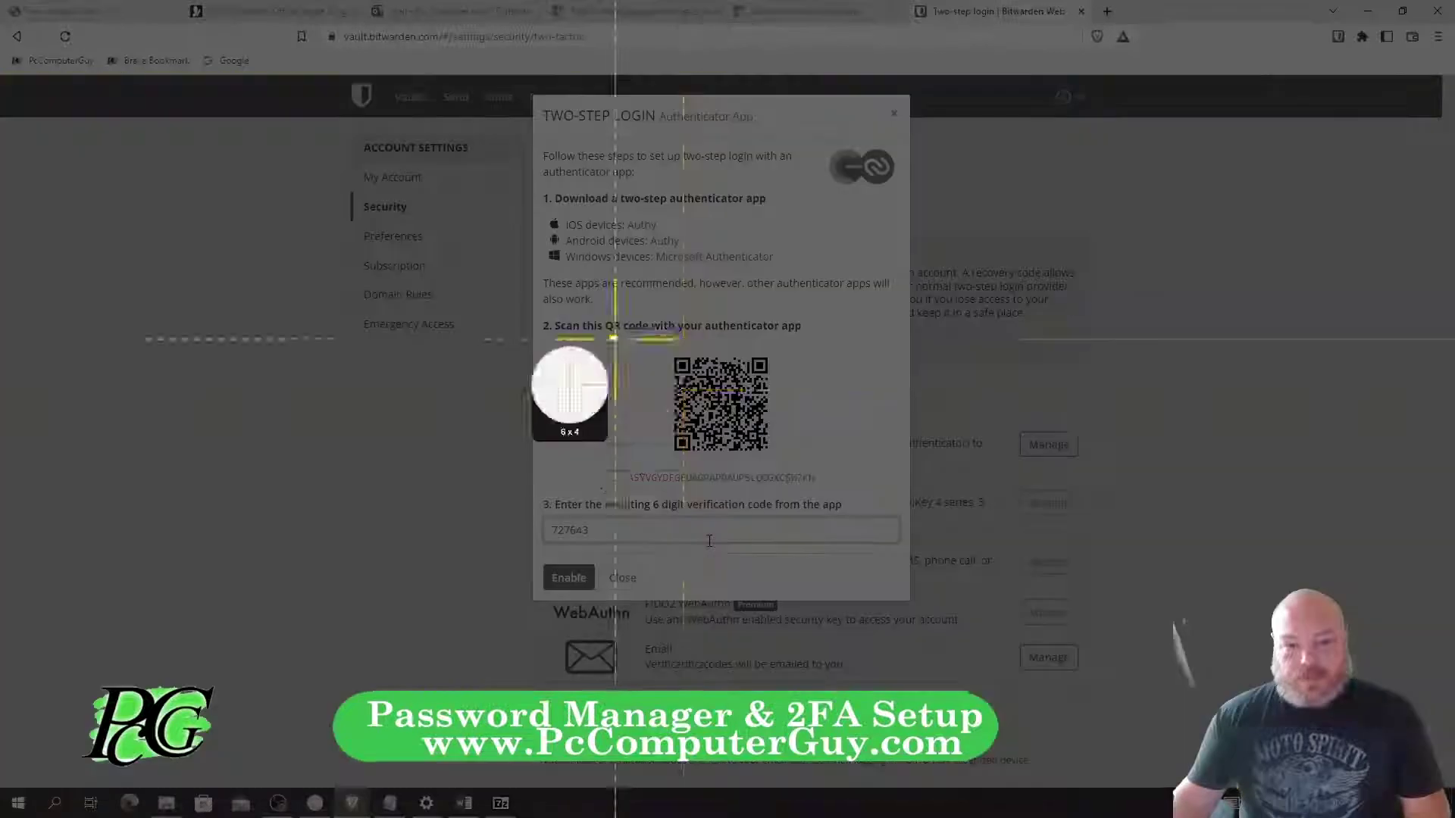
pyautogui.moveTo(610, 336); pyautogui.dragTo(835, 491)
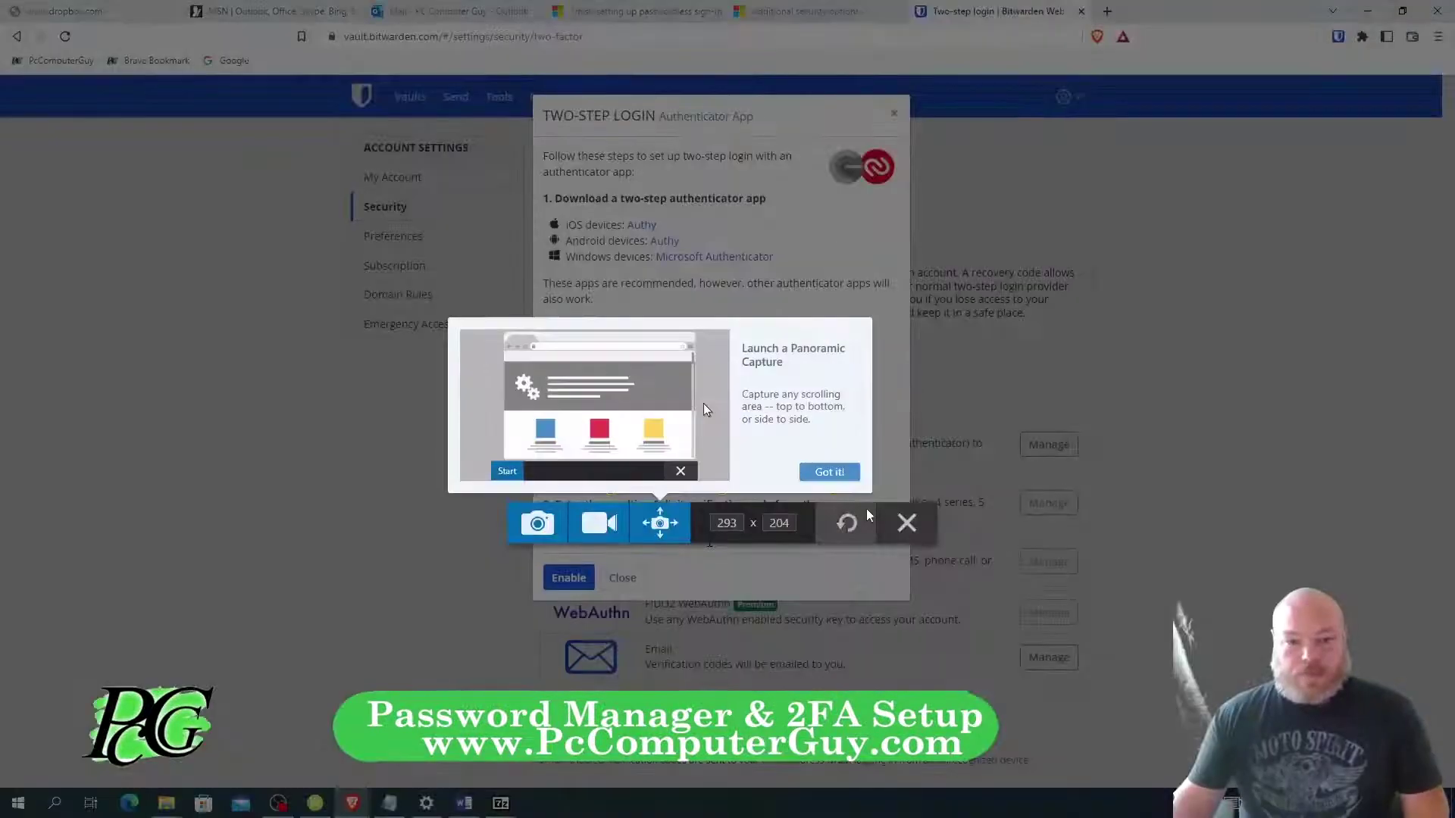
pyautogui.press('Escape')
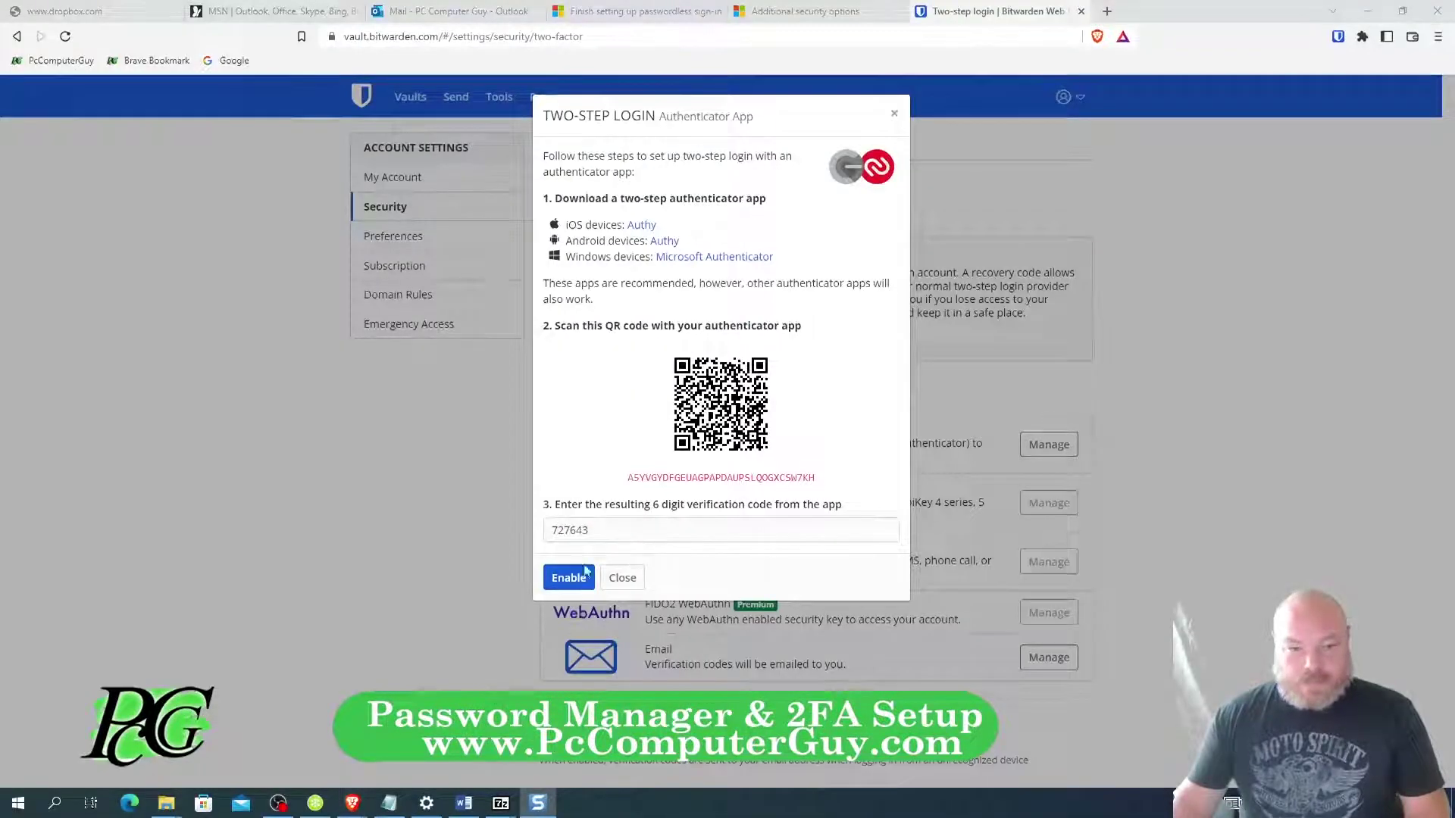
pyautogui.click(577, 578)
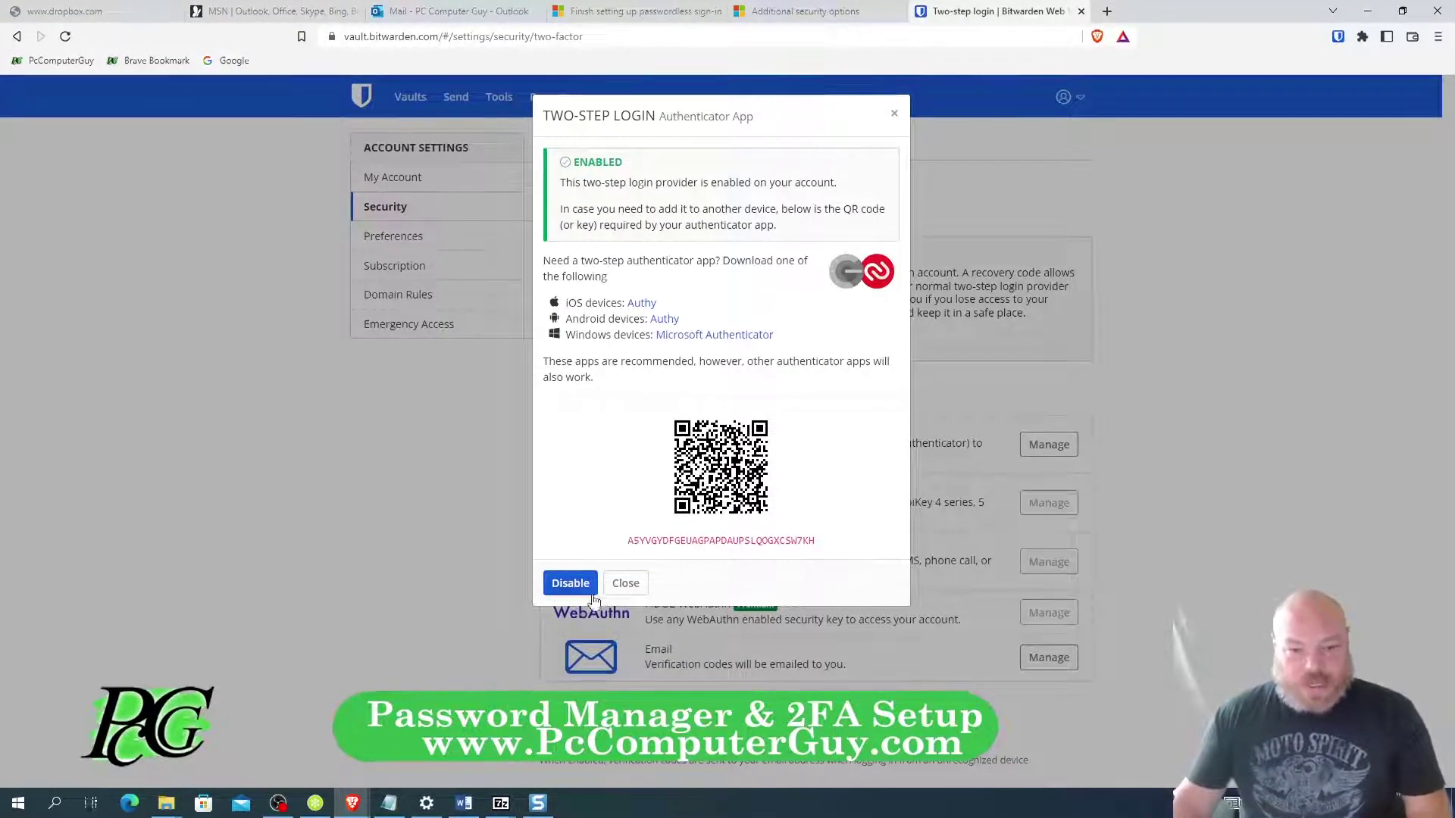
pyautogui.click(622, 588)
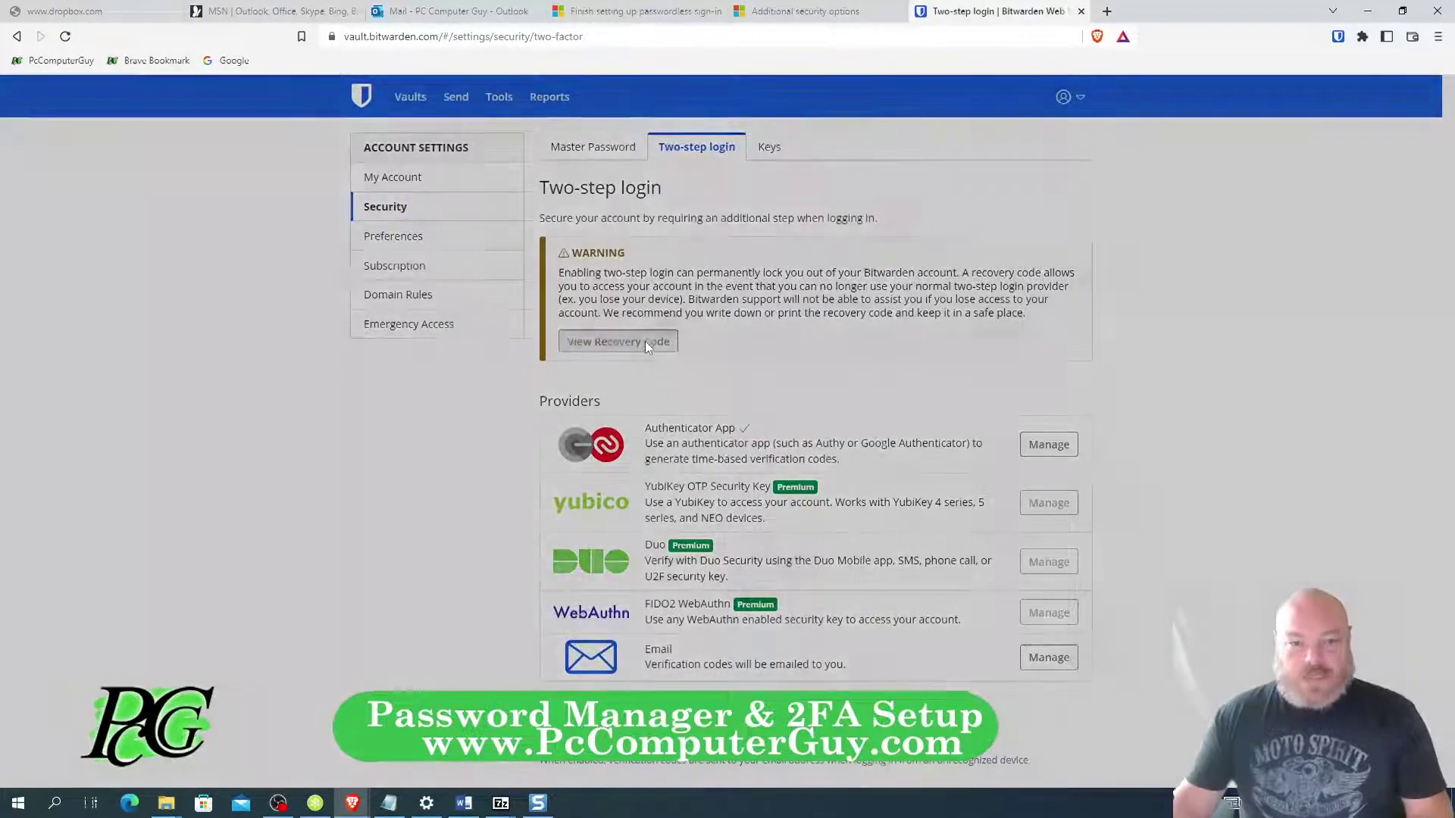
# Step: Paste the master password to reveal the two-step recovery code, then switch to a blank Word document
pyautogui.click(644, 342)
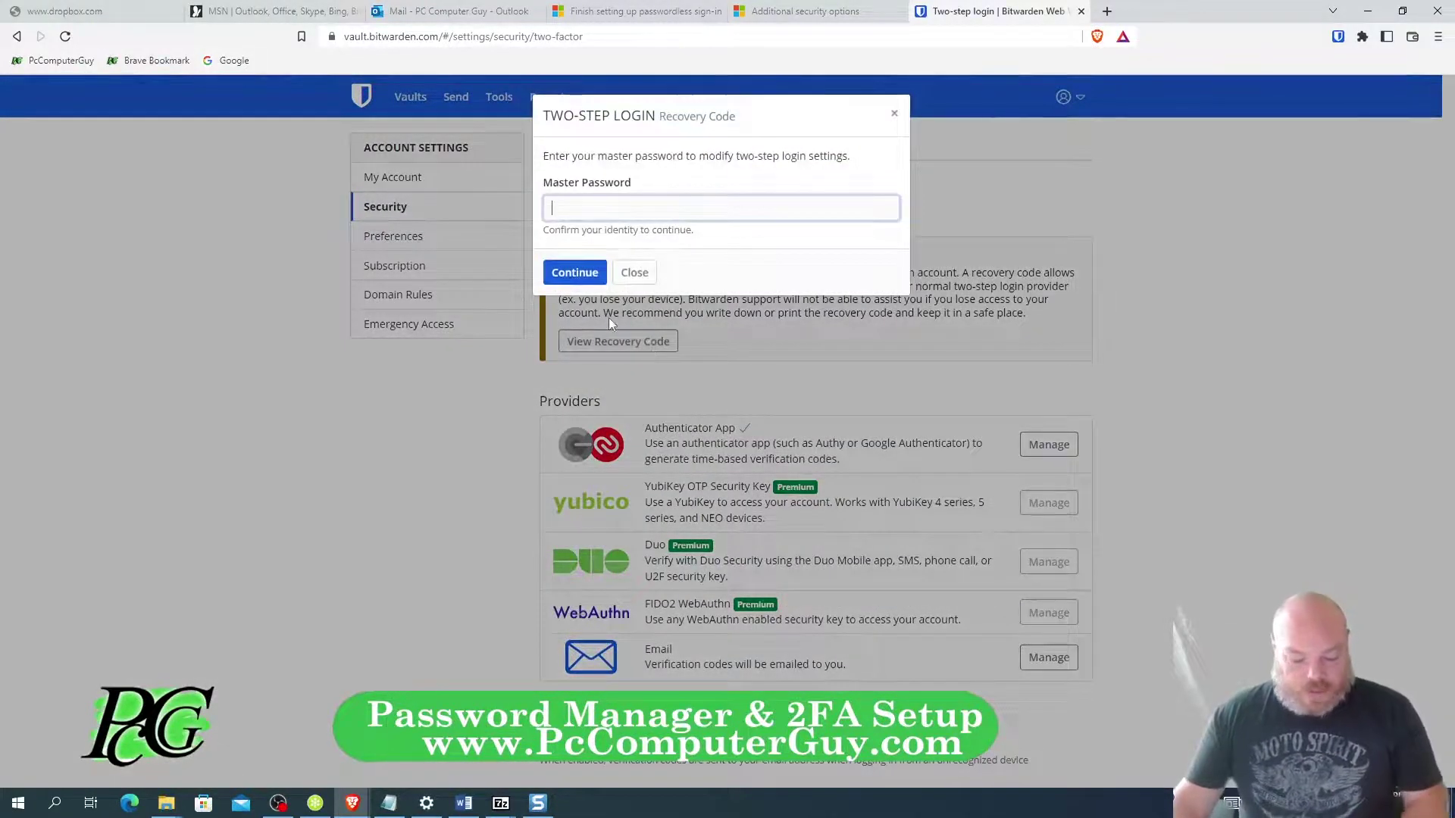
pyautogui.hotkey('ctrl', 'v')
pyautogui.click(599, 274)
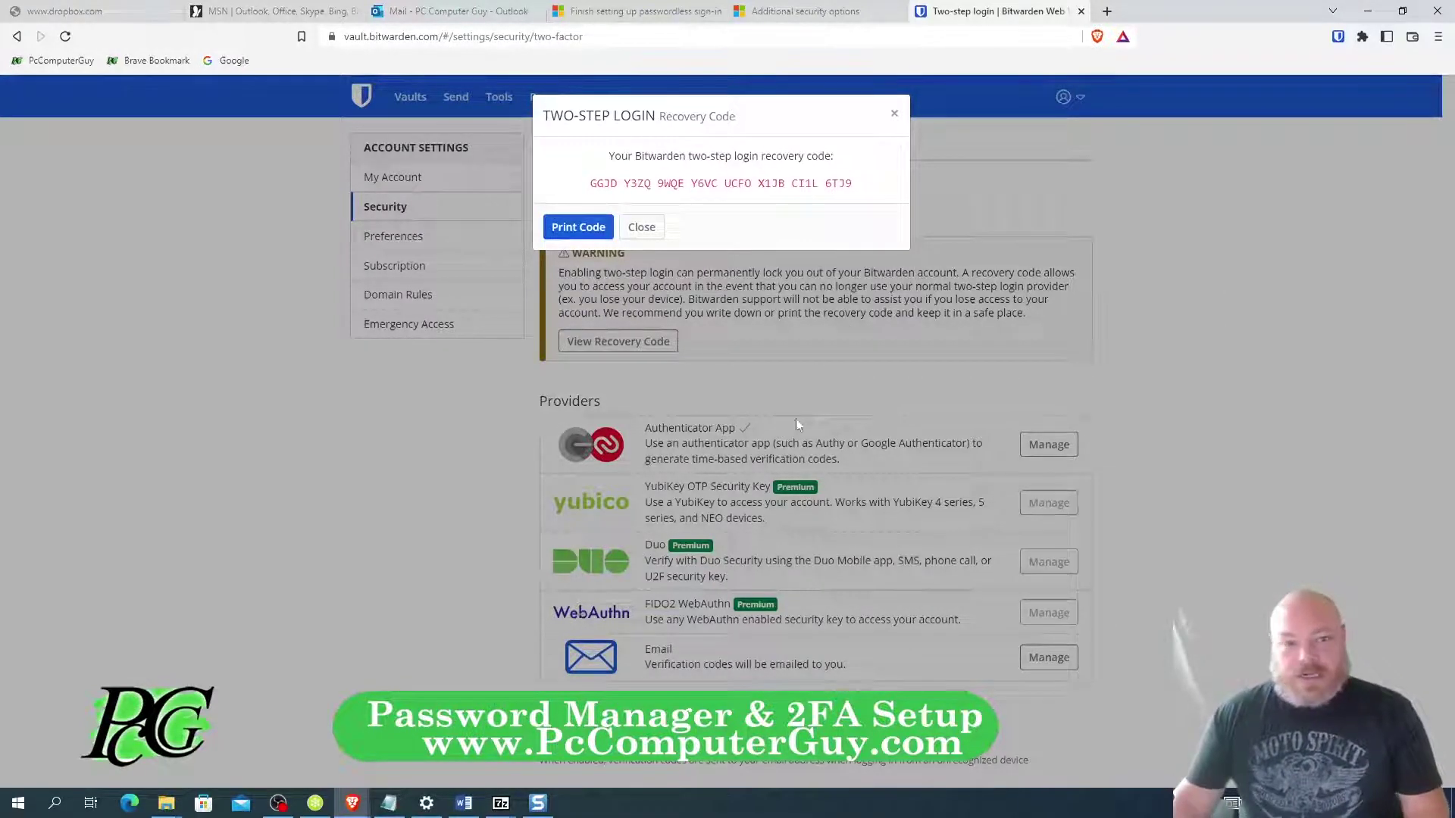
pyautogui.press('super')
pyautogui.press('super')
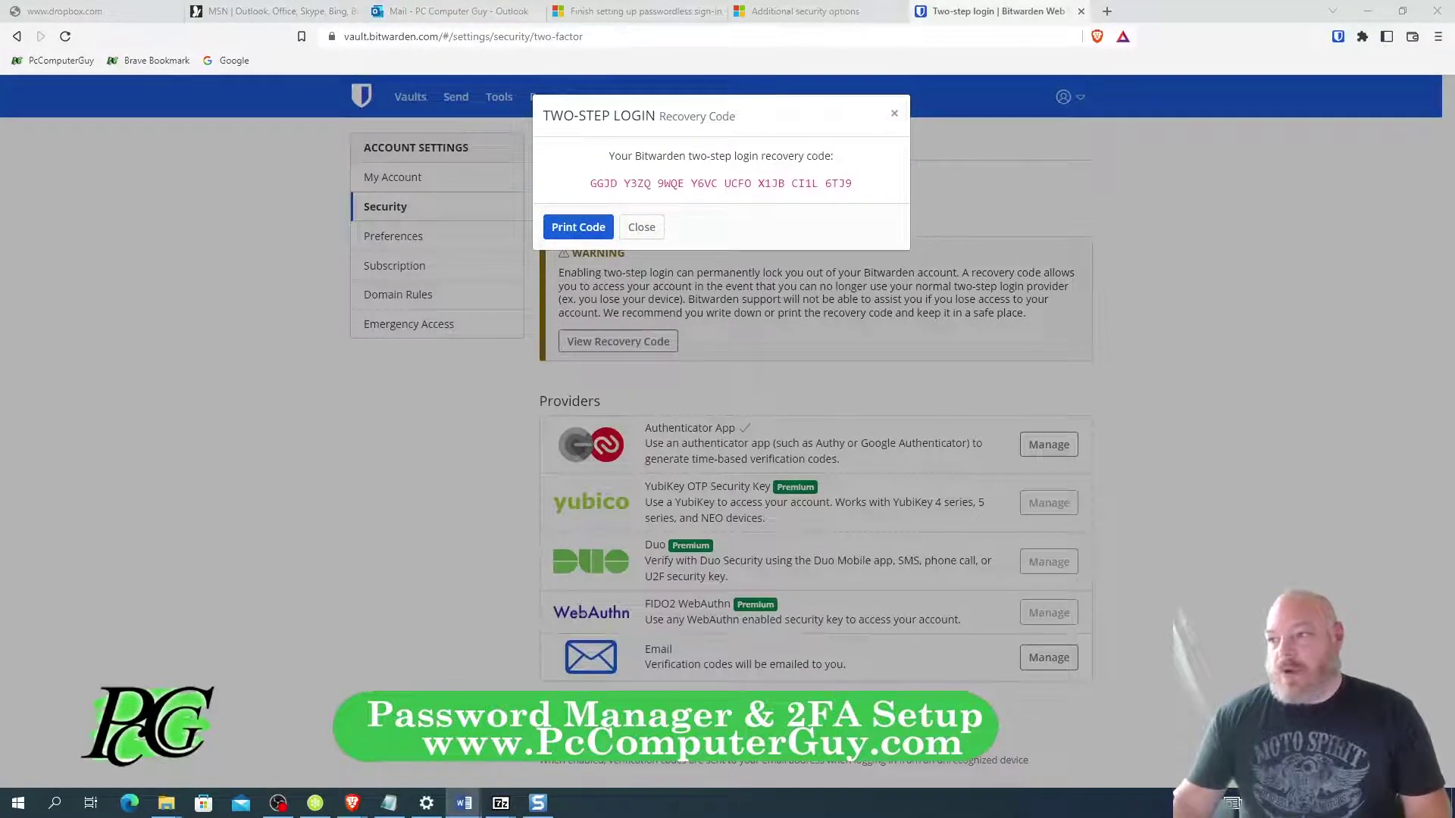
pyautogui.hotkey('alt', 'Tab')
# Step: Type the heading 'Super secret info' and drop the QR code screenshot on the line below
pyautogui.write('Su')
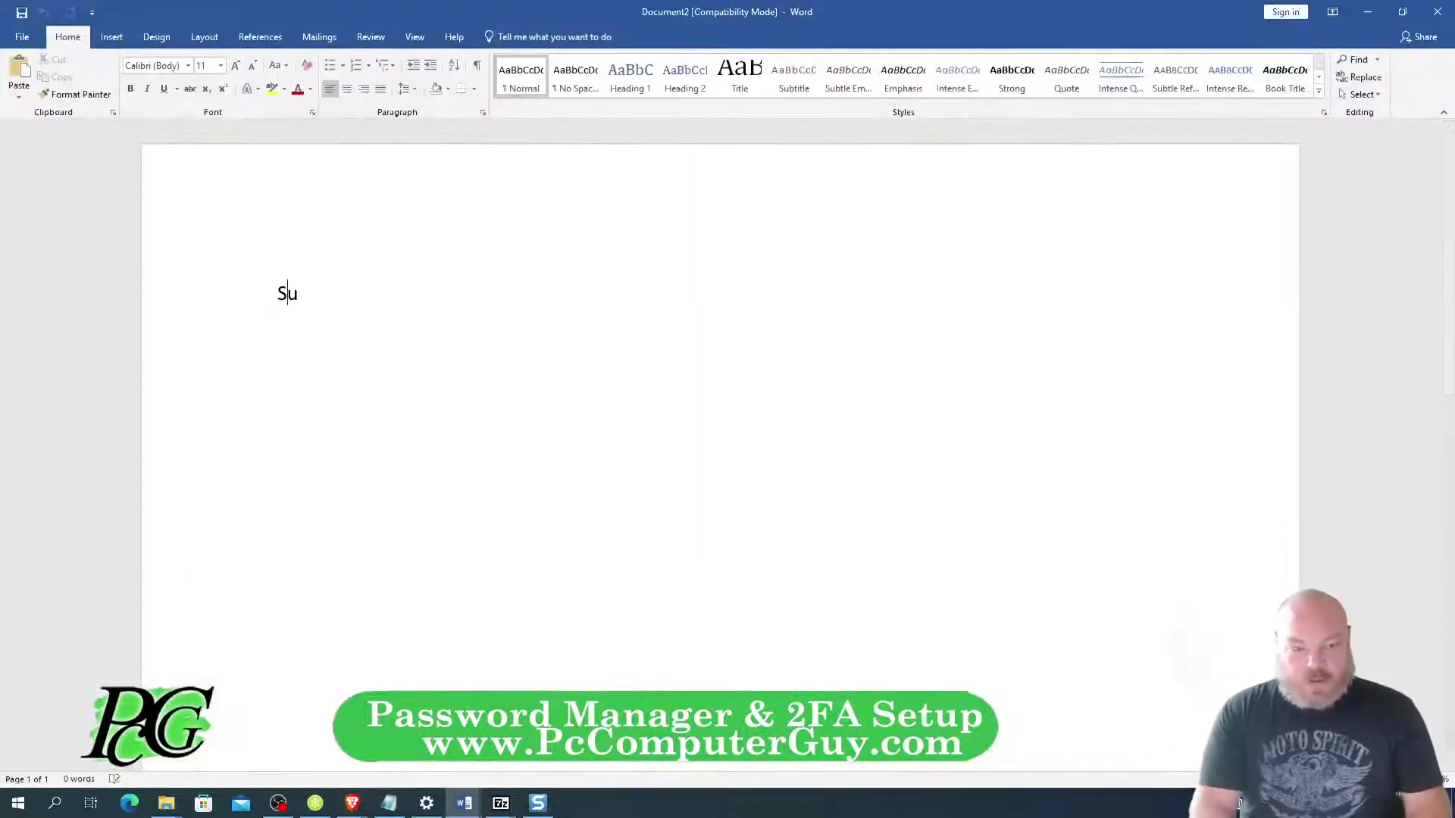
pyautogui.write('per secret ')
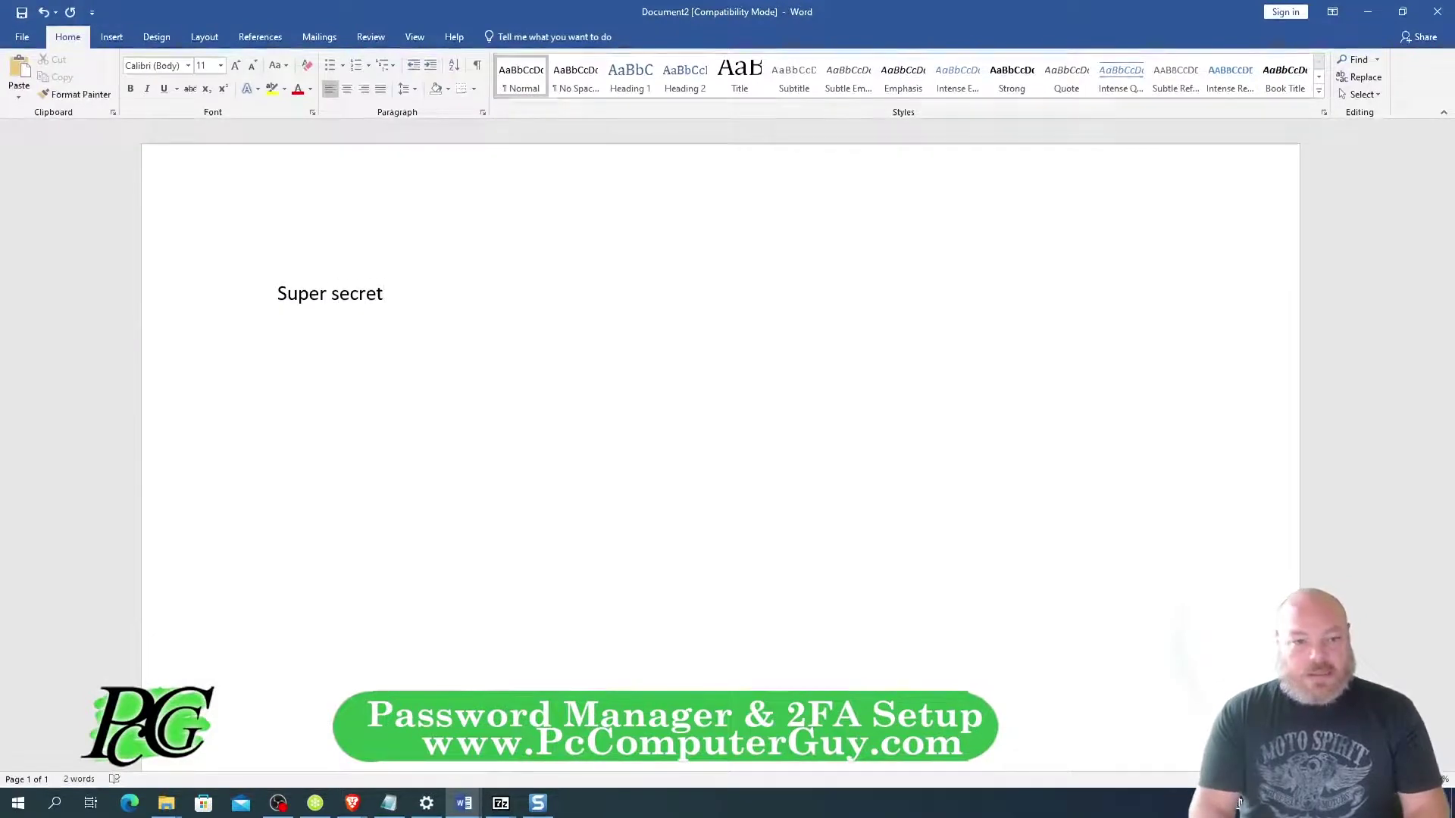
pyautogui.write('info')
pyautogui.press('Return')
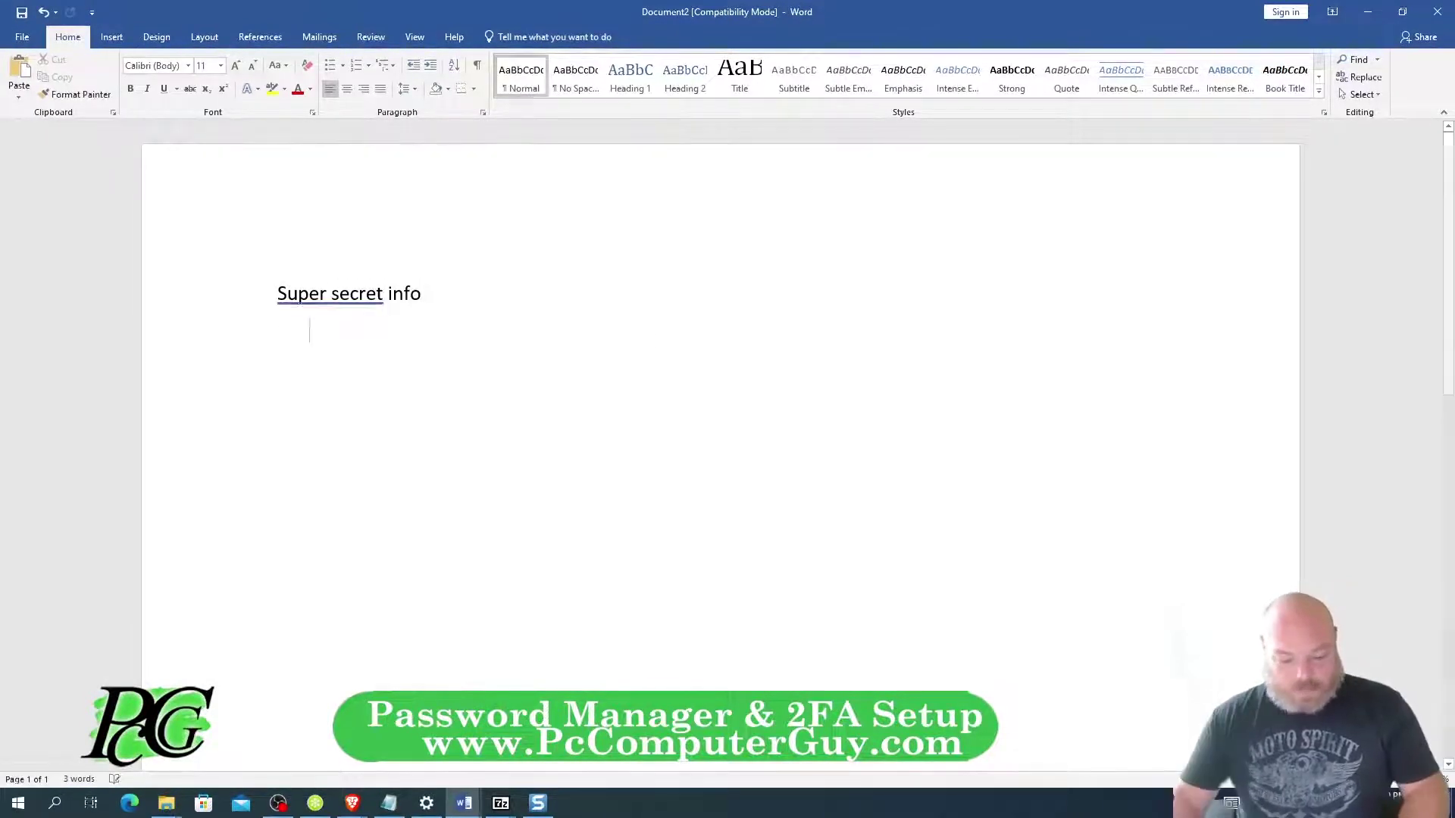
pyautogui.moveTo(1454, 345); pyautogui.dragTo(663, 348)
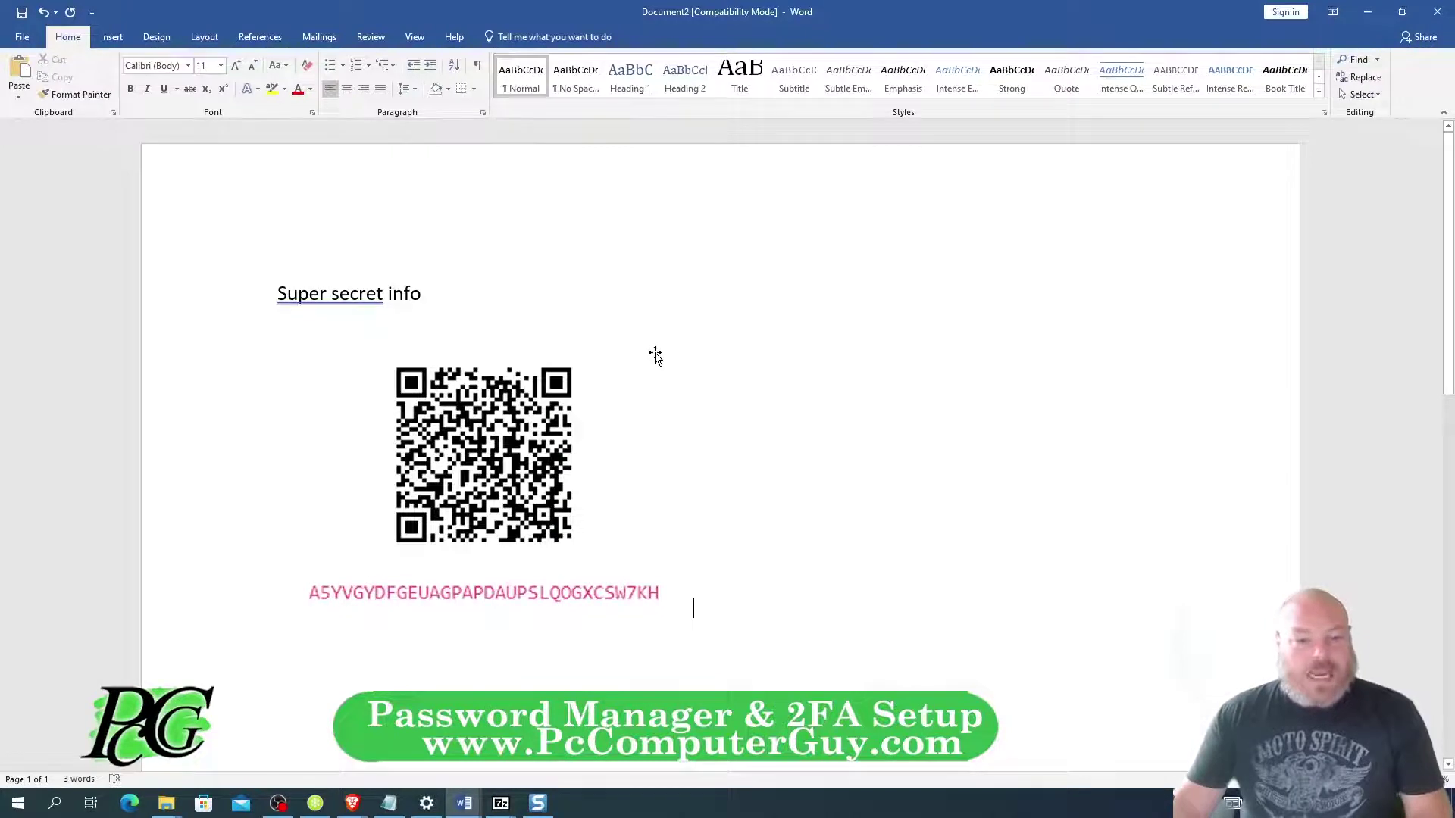
# Step: Choose Encrypt with Password under File > Info > Protect Document
pyautogui.click(22, 36)
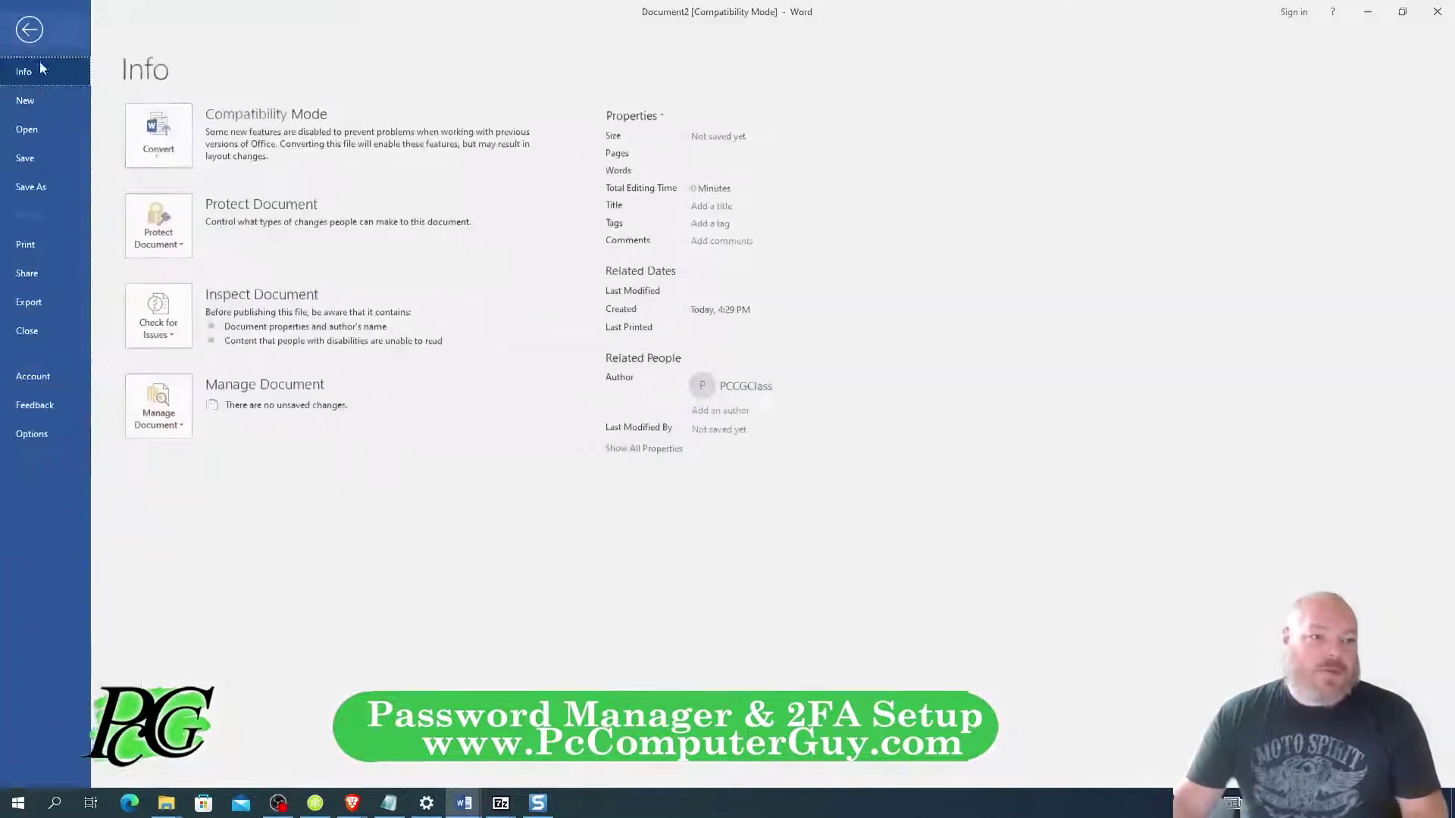
pyautogui.click(161, 221)
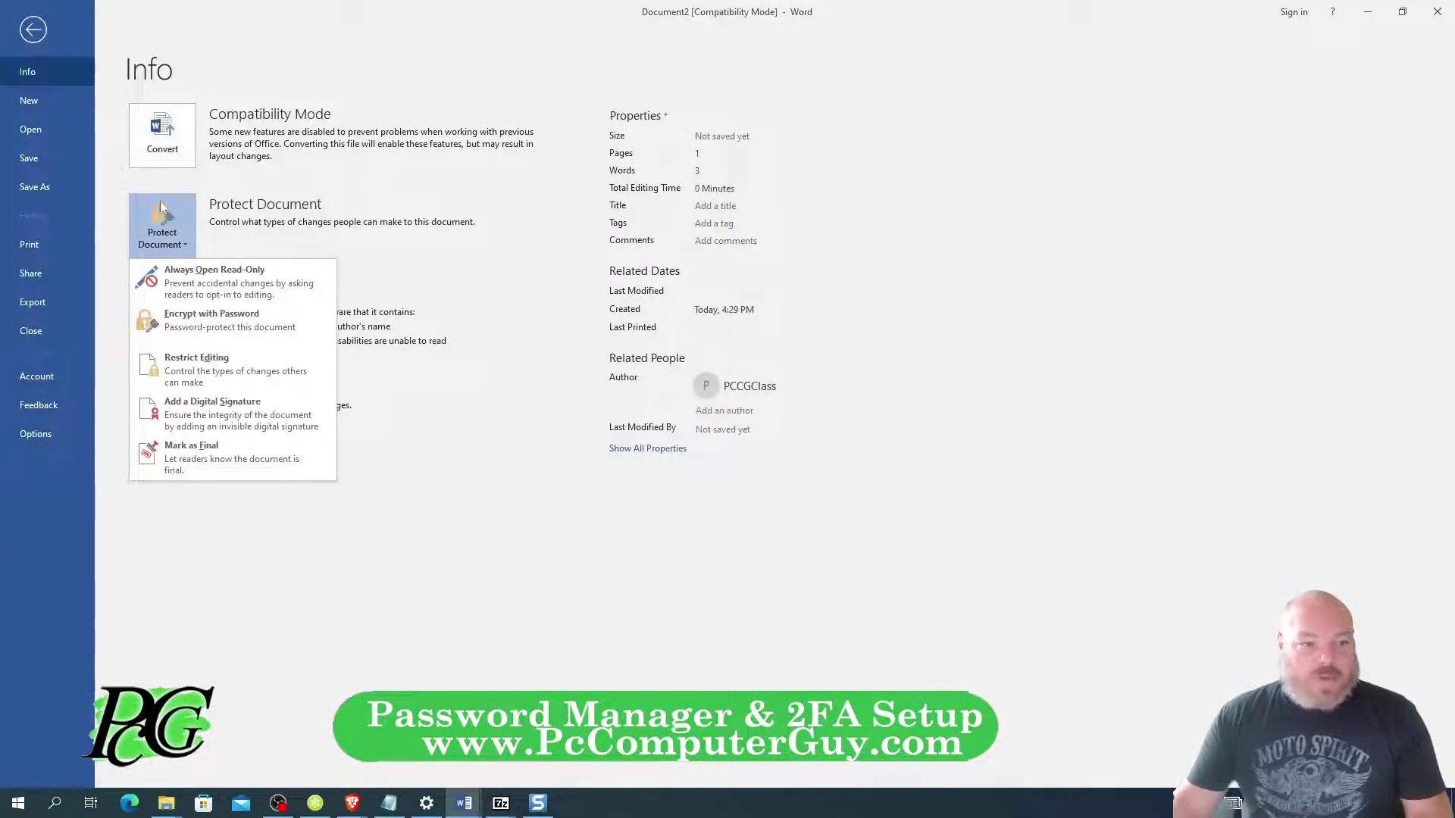
pyautogui.click(30, 32)
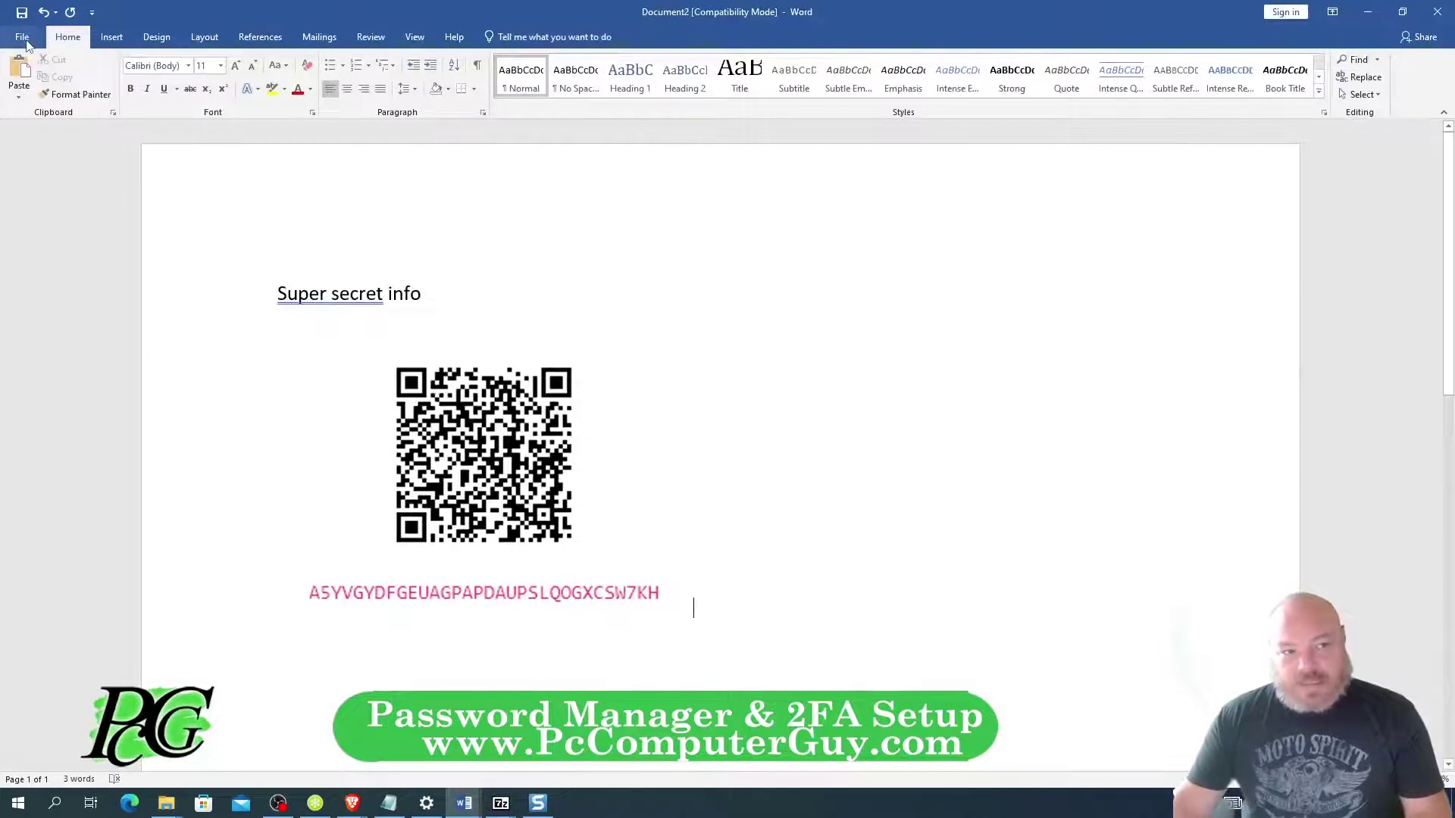
pyautogui.click(25, 40)
pyautogui.click(165, 236)
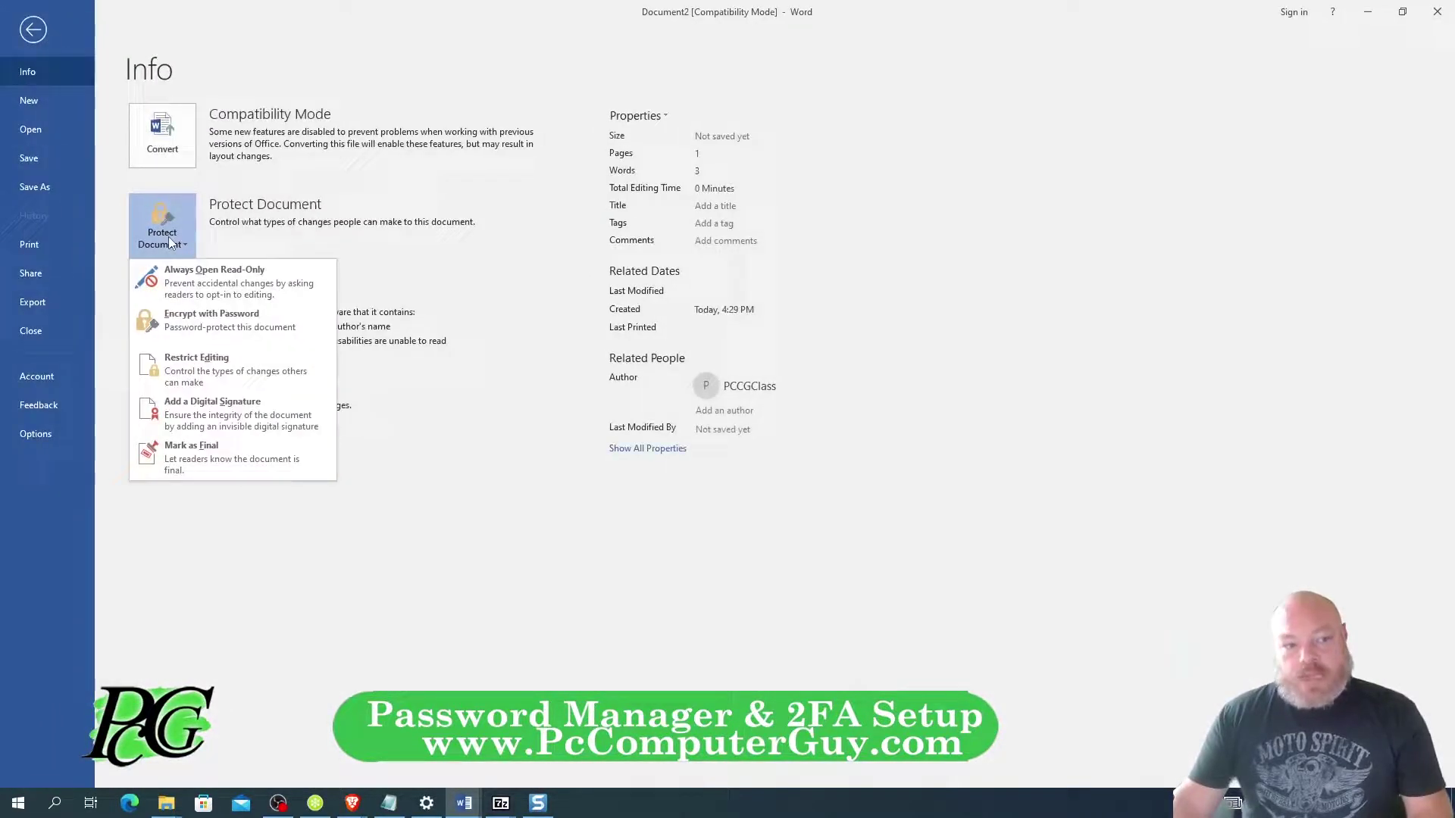
pyautogui.click(216, 320)
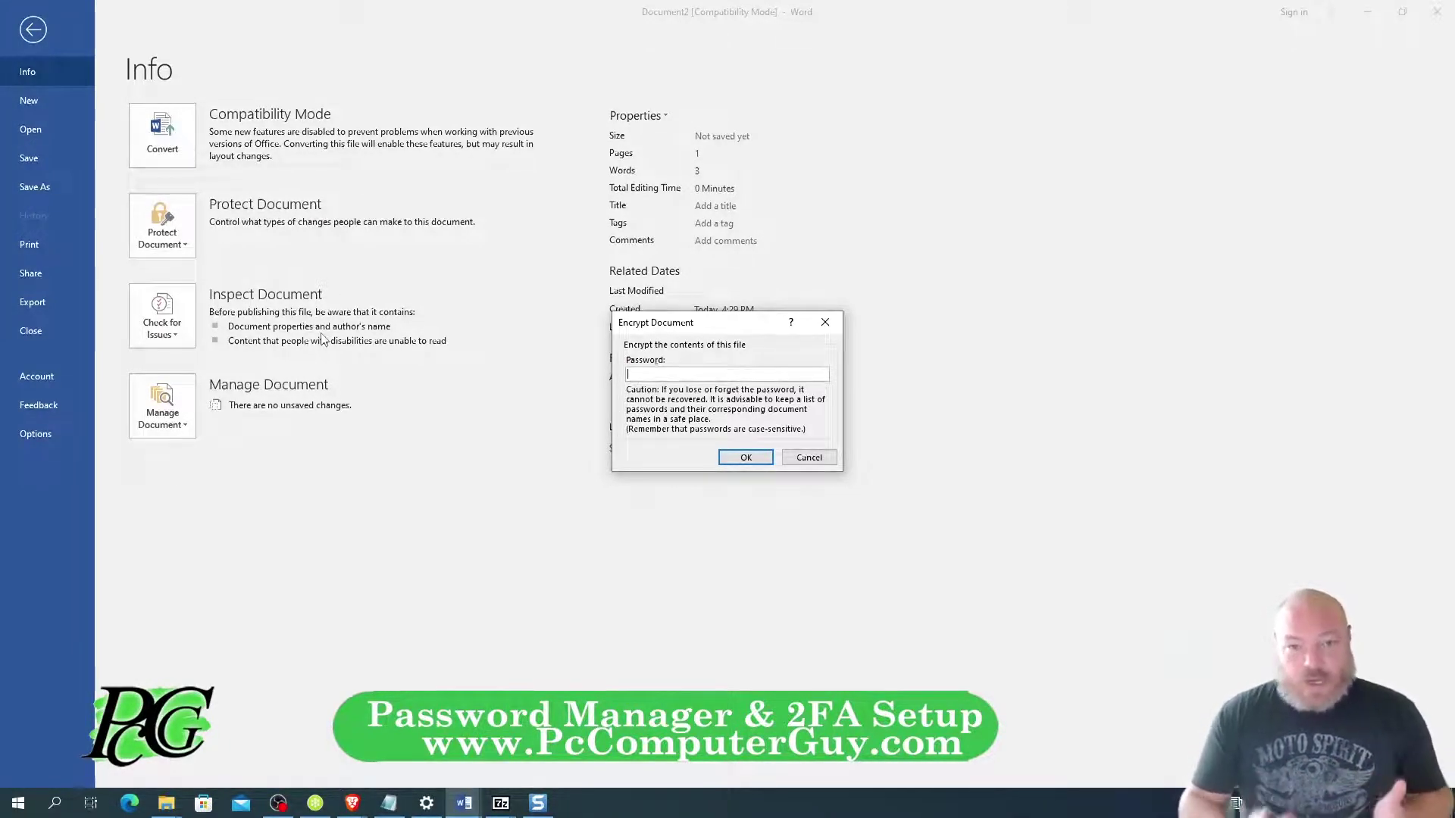
# Step: Paste the copied password and confirm it to encrypt the document
pyautogui.hotkey('alt', 'Tab')
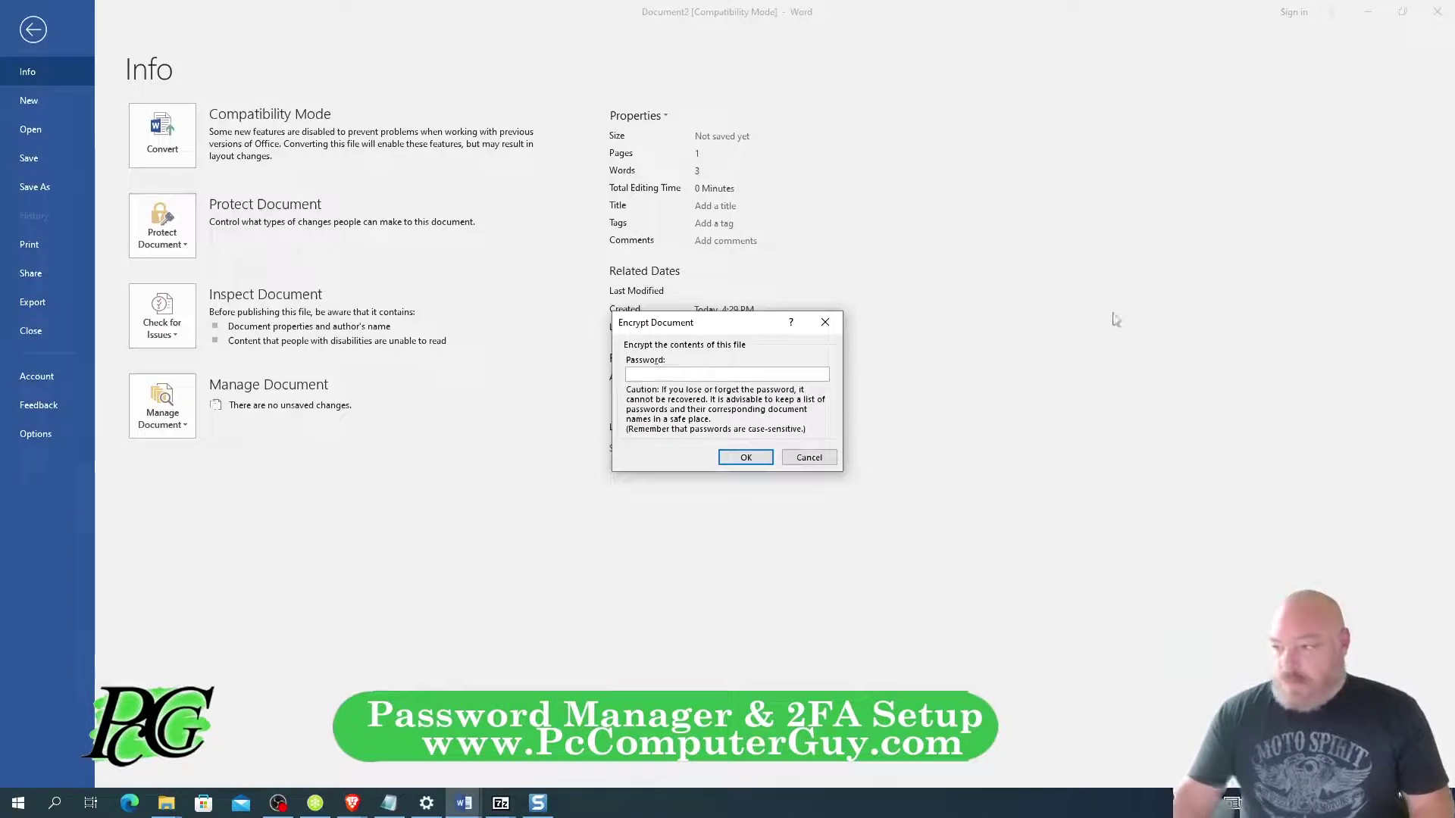
pyautogui.click(740, 378)
pyautogui.hotkey('ctrl', 'v')
pyautogui.click(741, 455)
pyautogui.hotkey('ctrl', 'v')
pyautogui.click(770, 459)
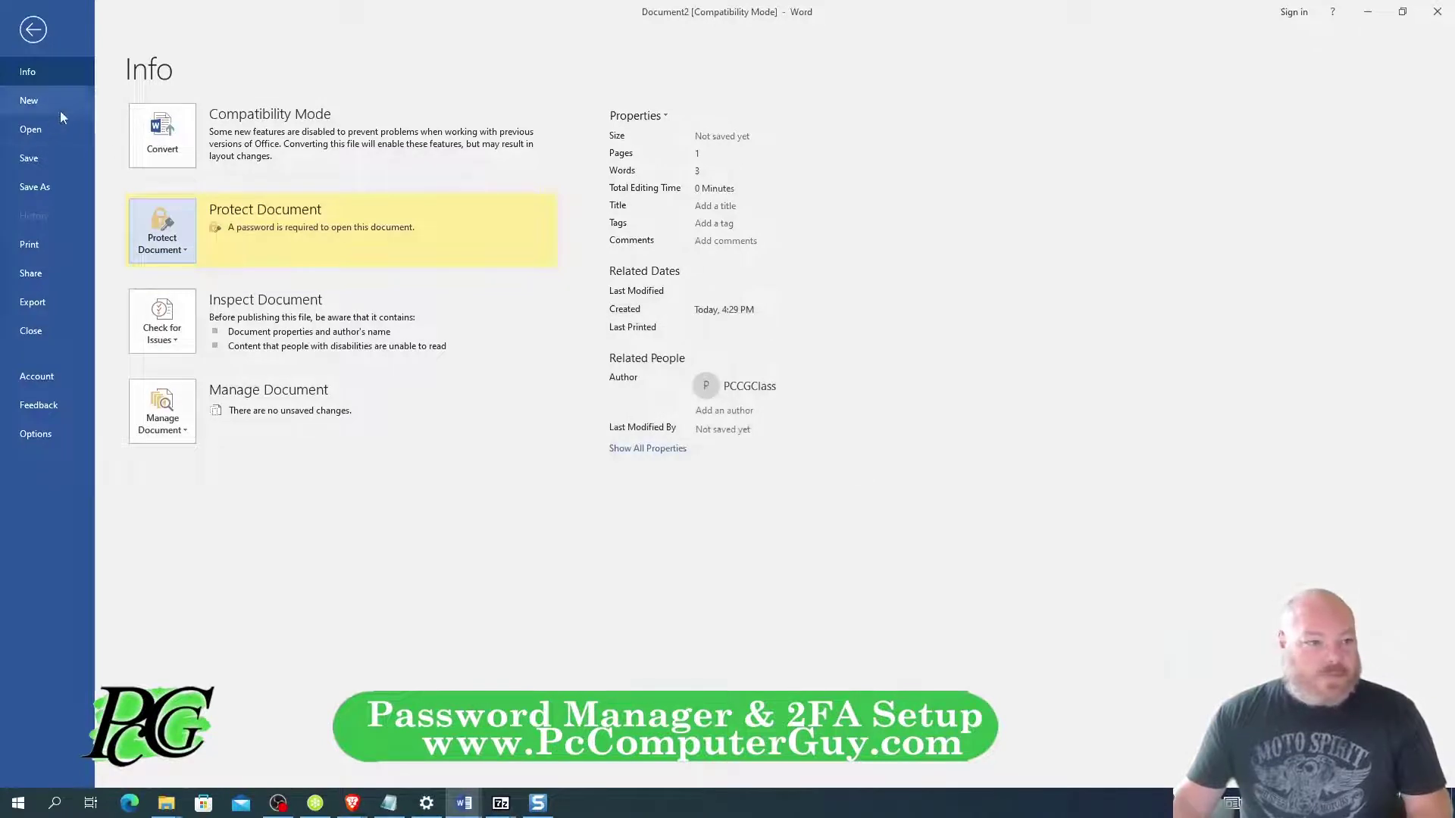
# Step: Save the document to the Desktop as 'Super secret info' in the newest format, then close Word
pyautogui.click(38, 160)
pyautogui.click(299, 247)
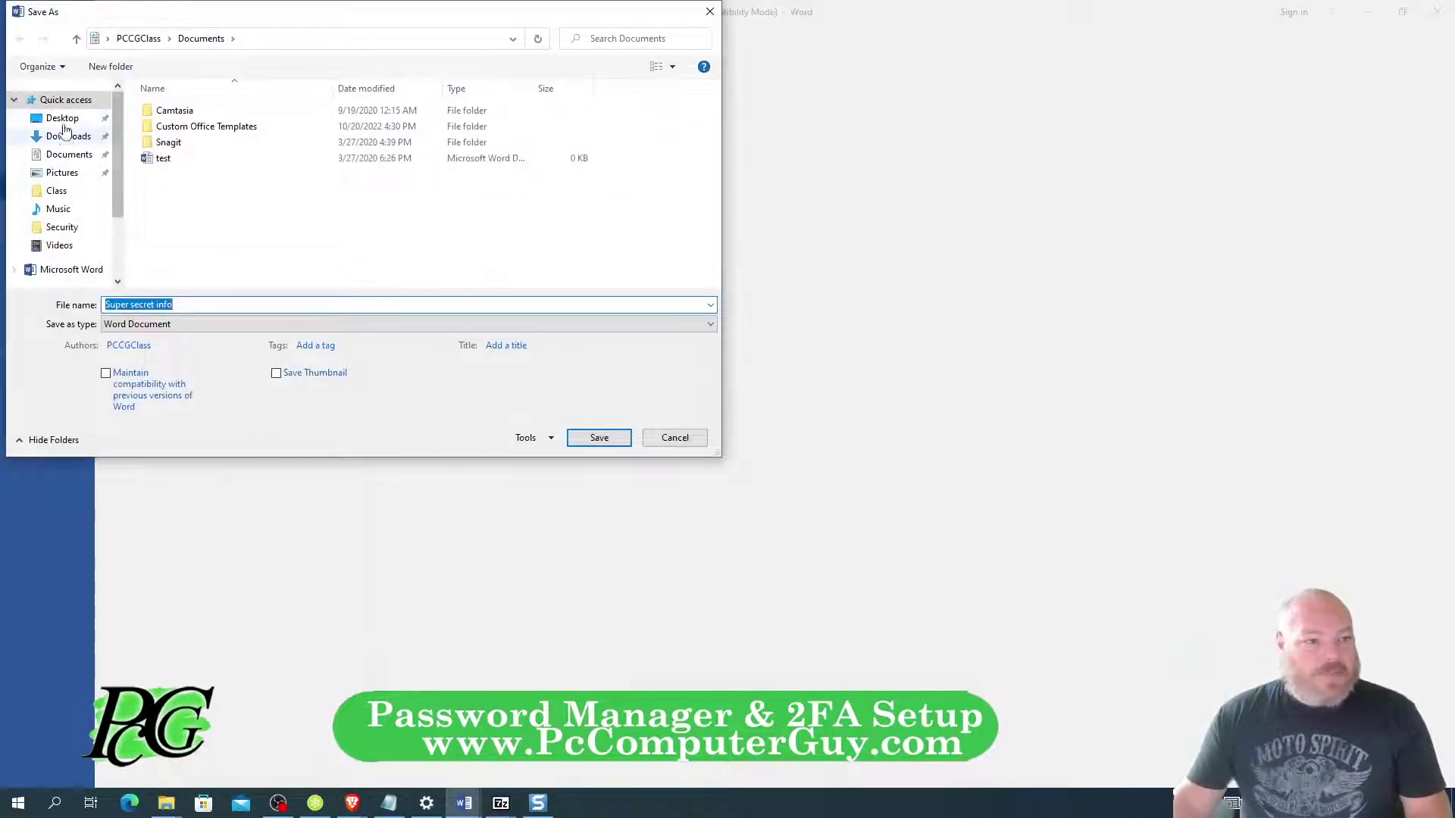
pyautogui.click(62, 118)
pyautogui.click(214, 300)
pyautogui.click(599, 438)
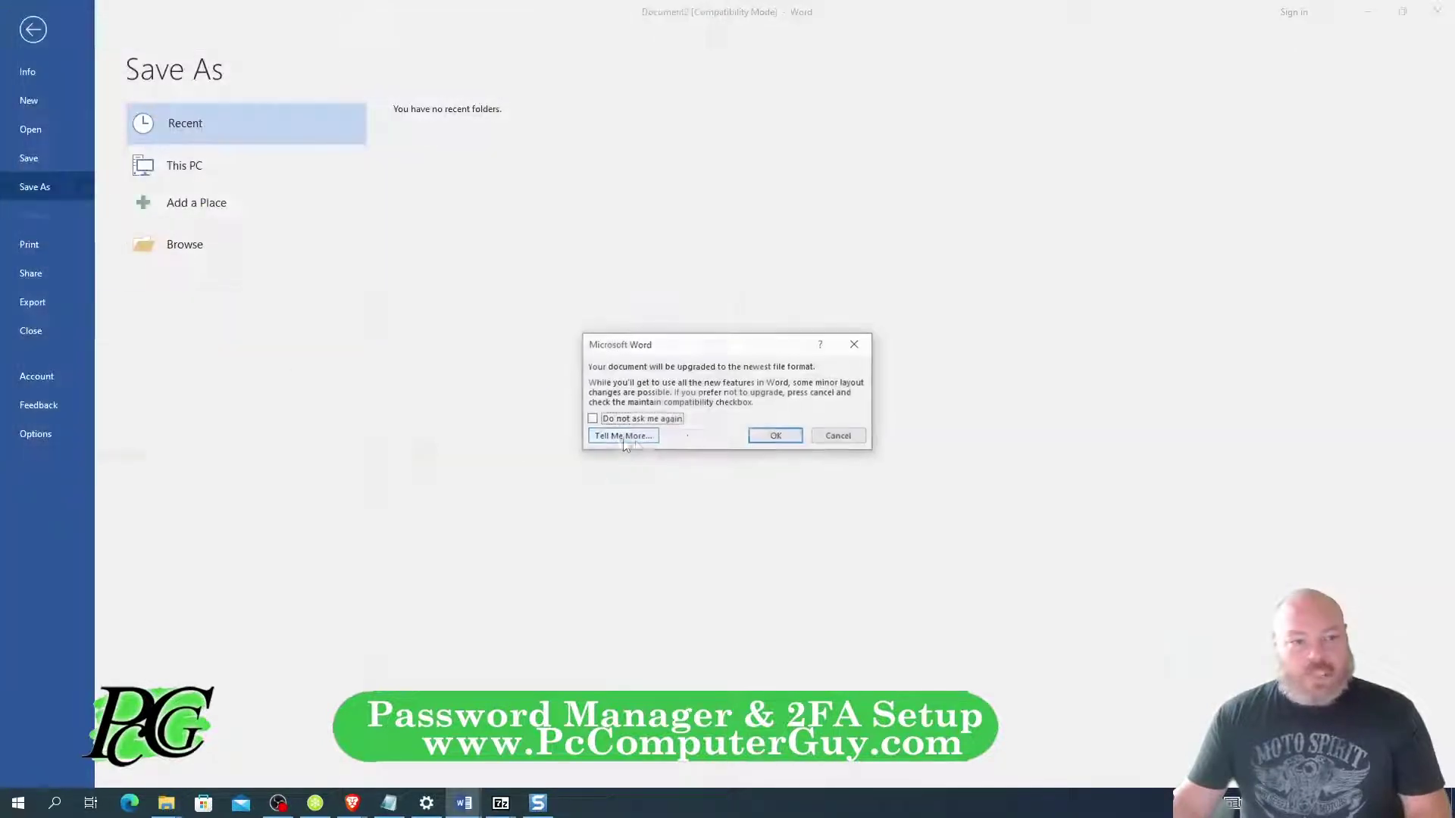
pyautogui.click(759, 435)
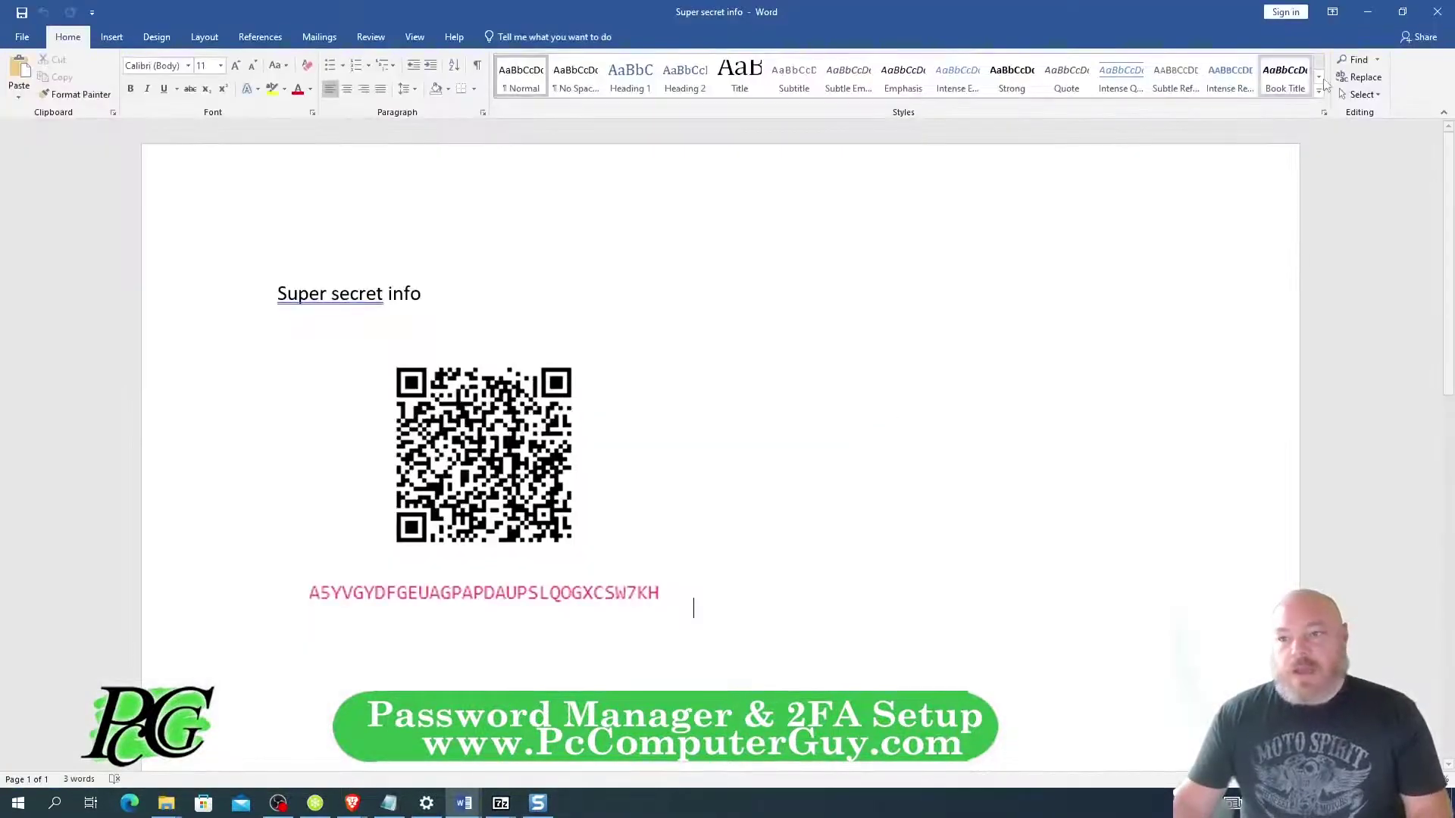
pyautogui.click(1403, 14)
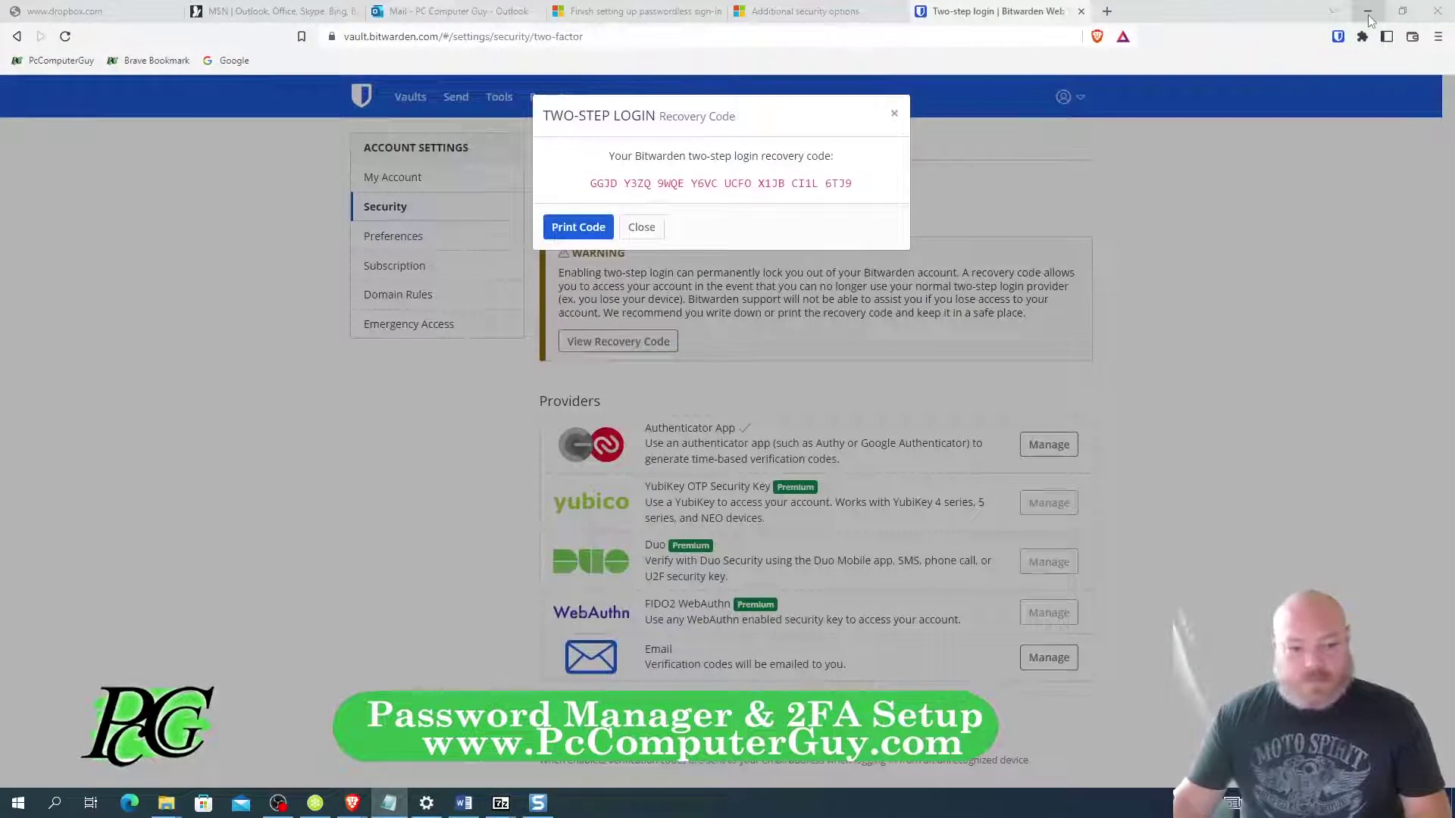
# Step: Launch Word from Windows search and open the recent 'Super secret info' file
pyautogui.press('super')
pyautogui.write('word')
pyautogui.press('Return')
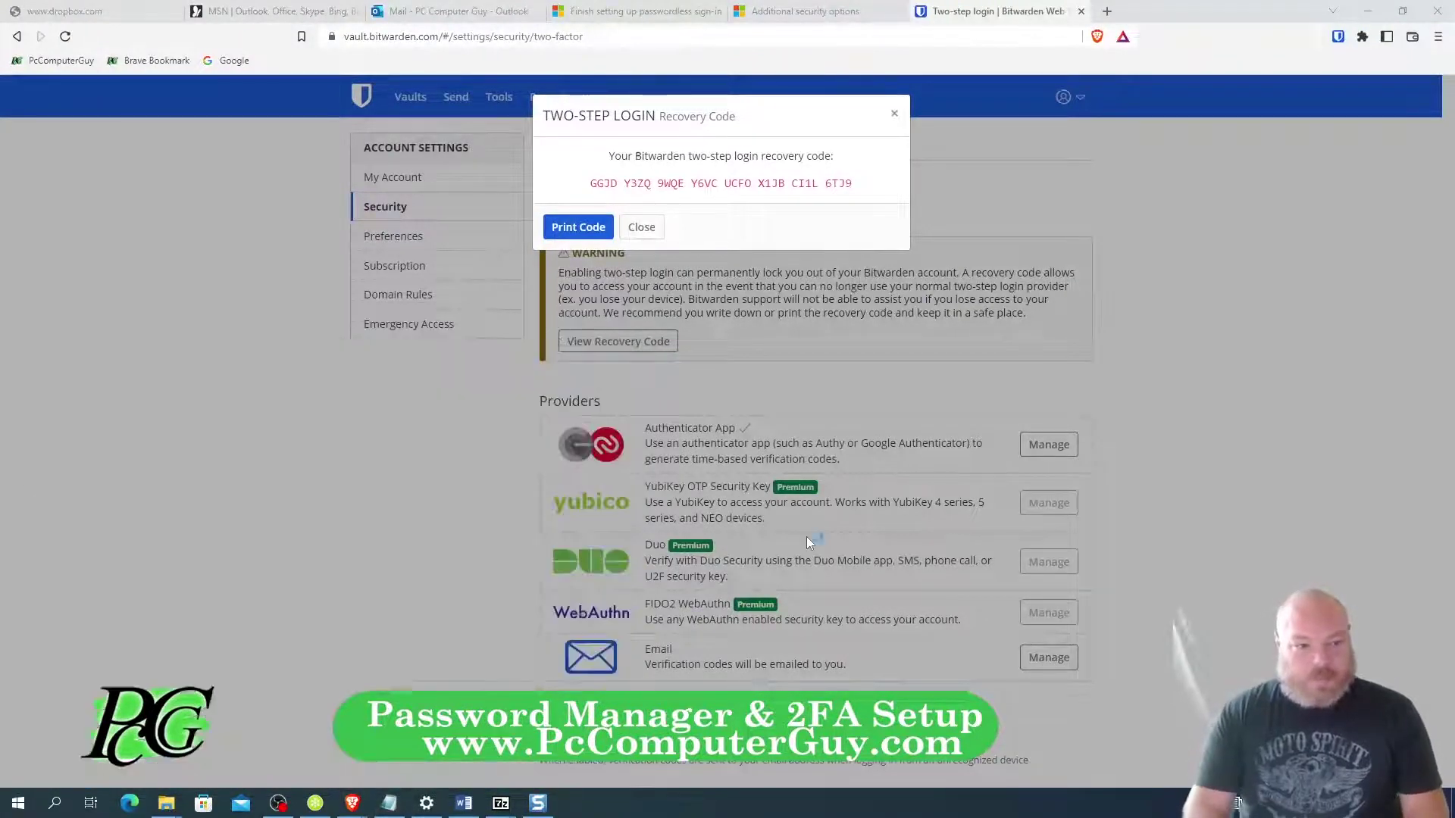
pyautogui.click(494, 273)
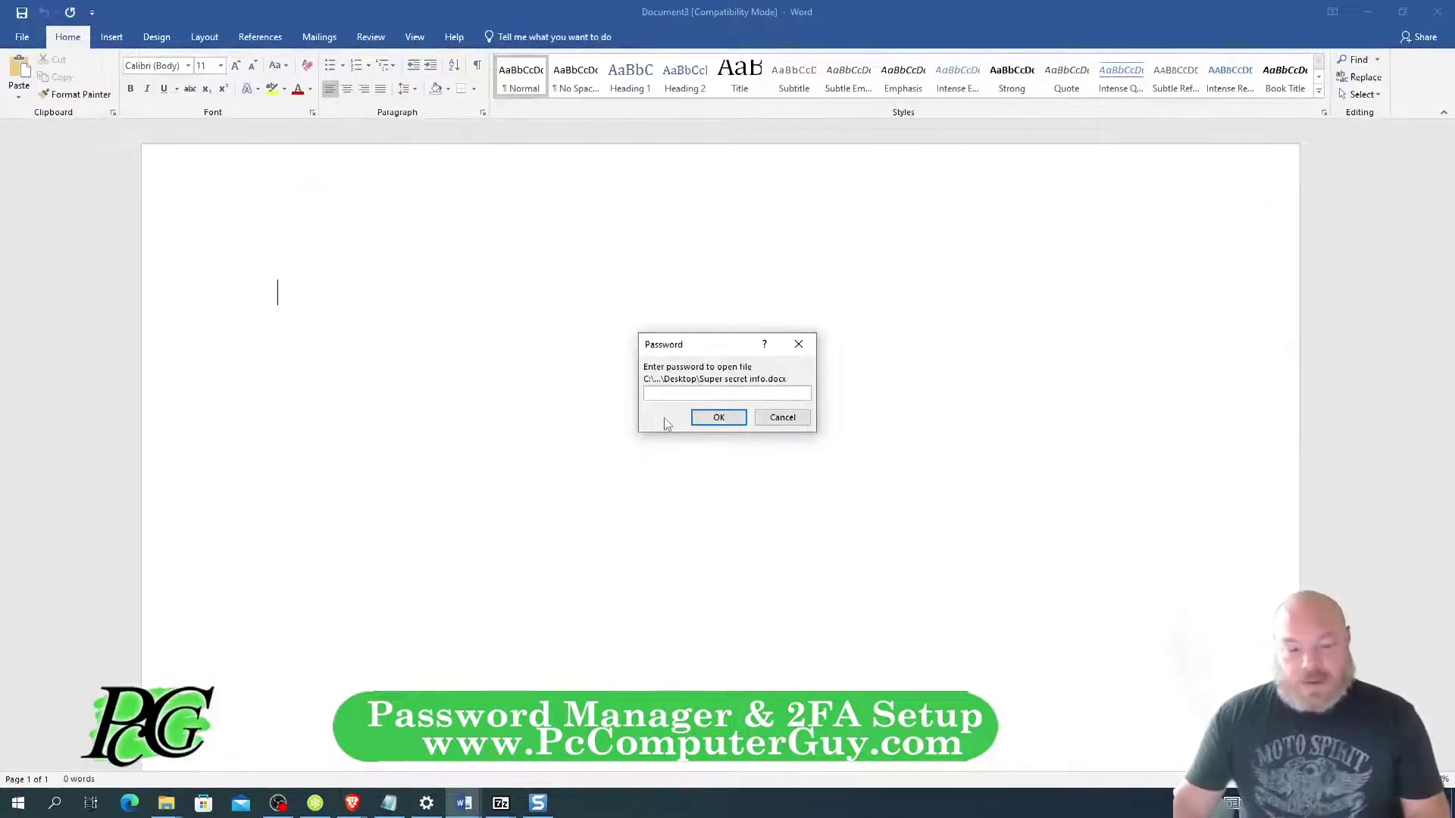
# Step: Submit without the correct password, dismiss the error, and reopen the file from File's recent list
pyautogui.press('Return')
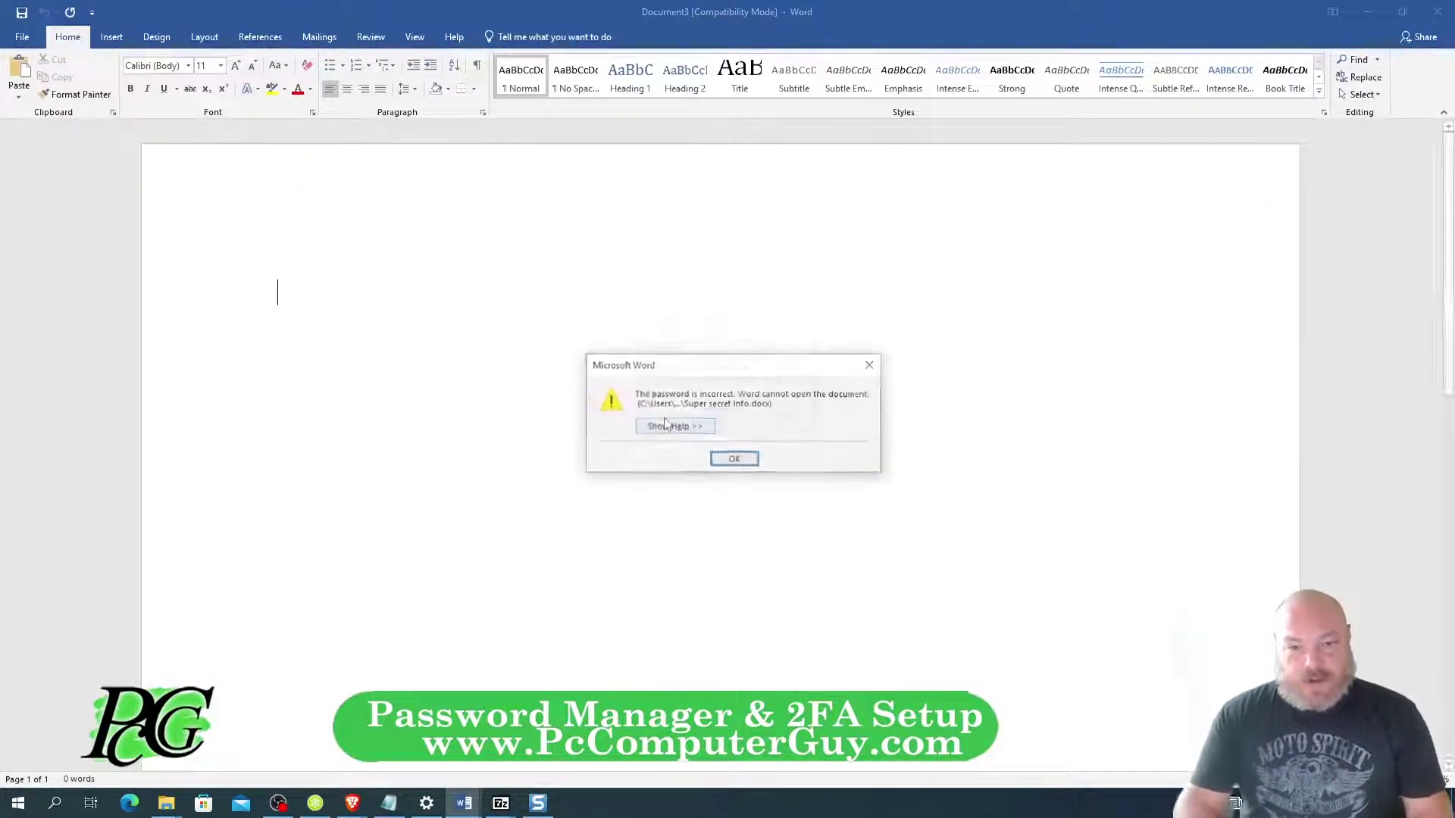
pyautogui.press('Return')
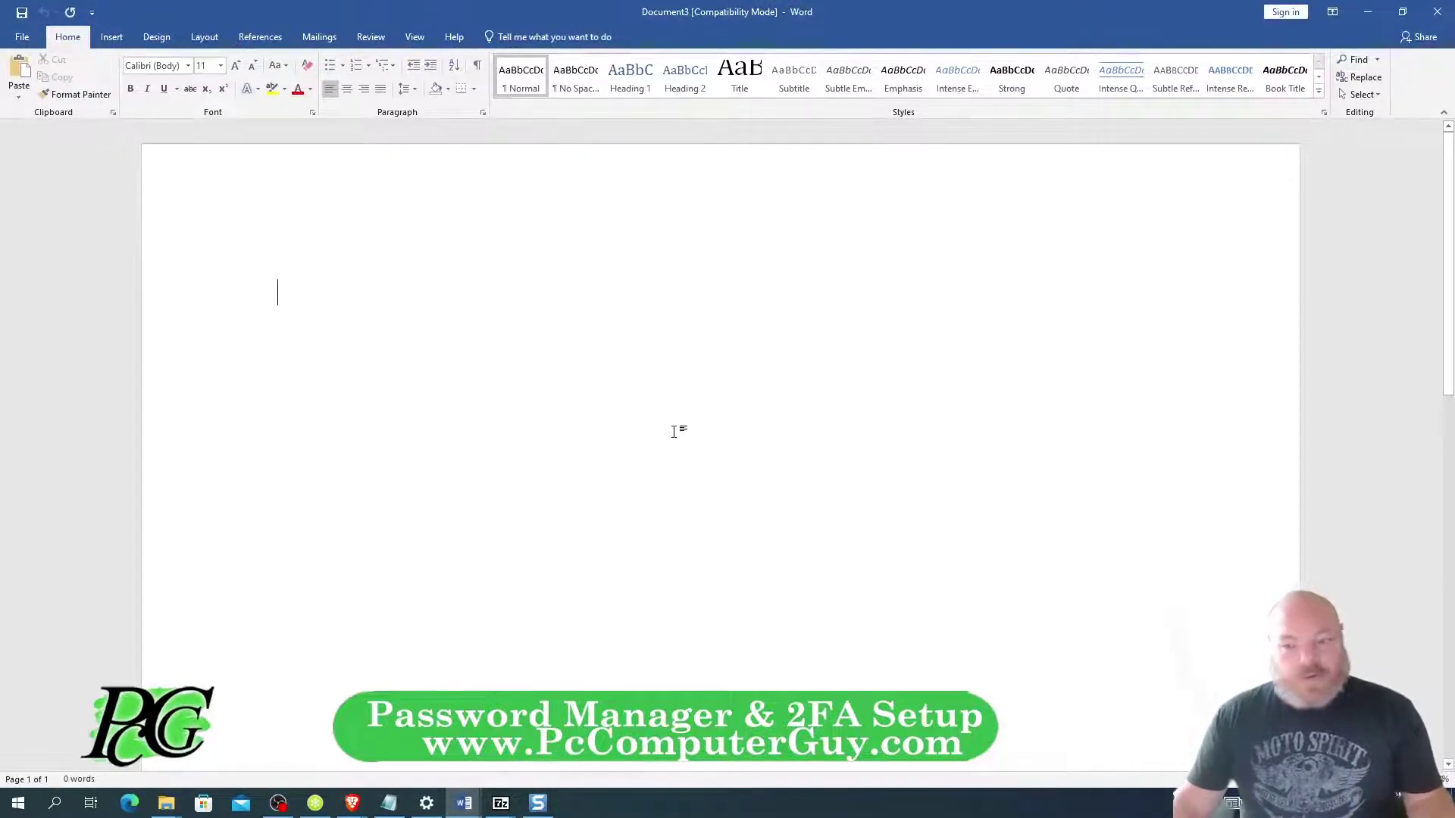
pyautogui.click(22, 37)
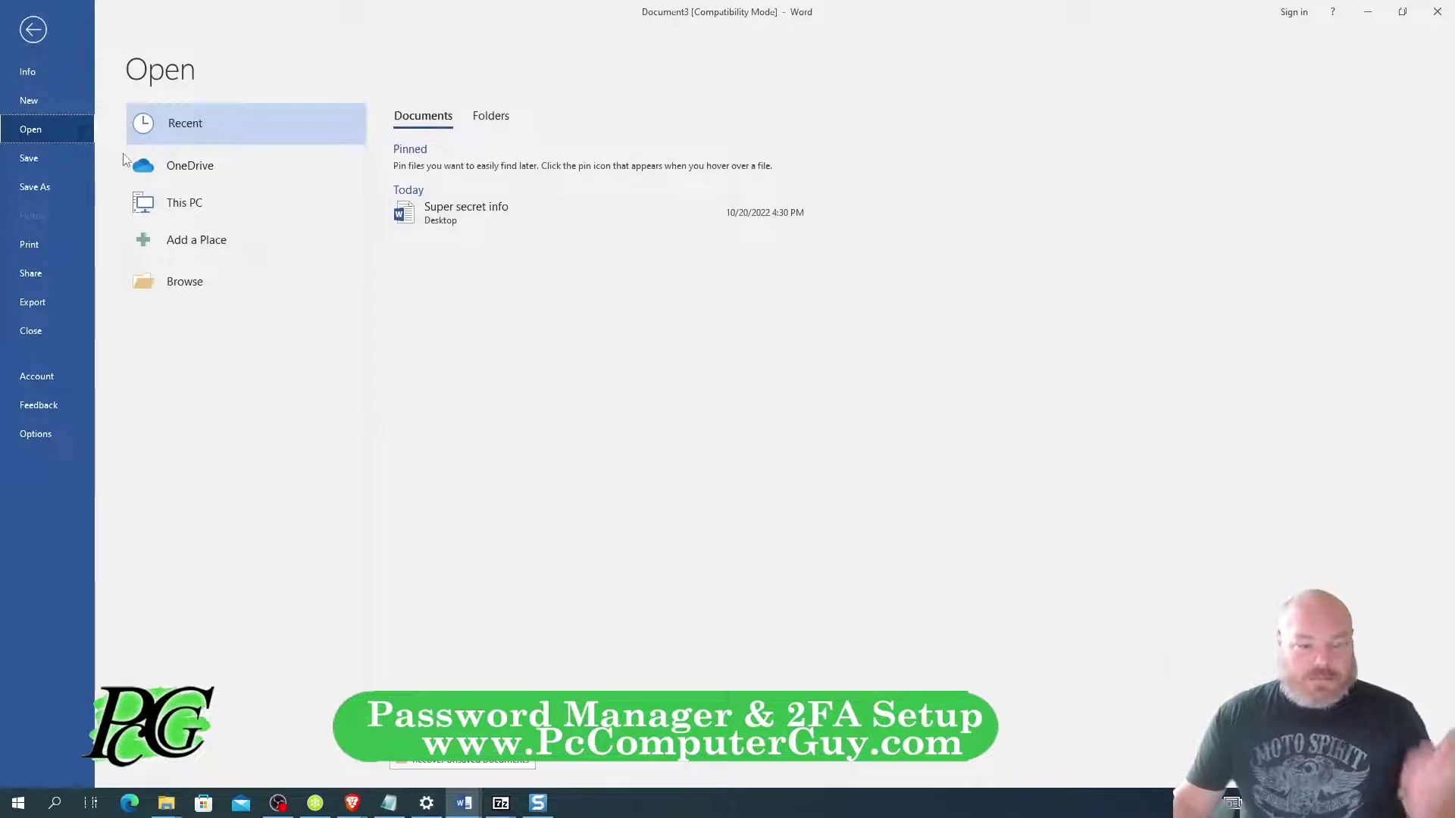
pyautogui.click(428, 216)
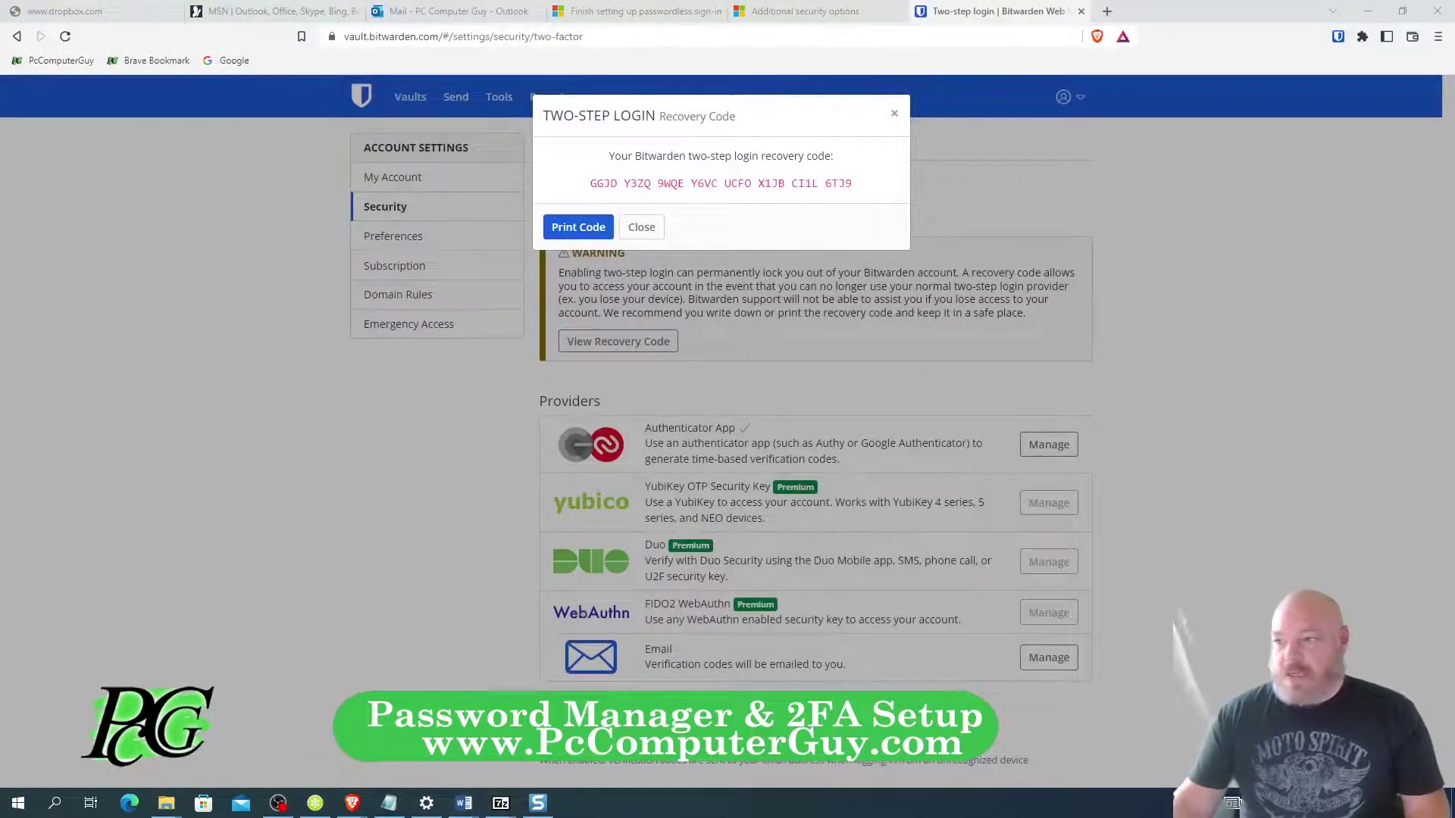
# Step: Unlock the Word file, minimize Word, and close Bitwarden's Recovery Code dialog
pyautogui.click(463, 803)
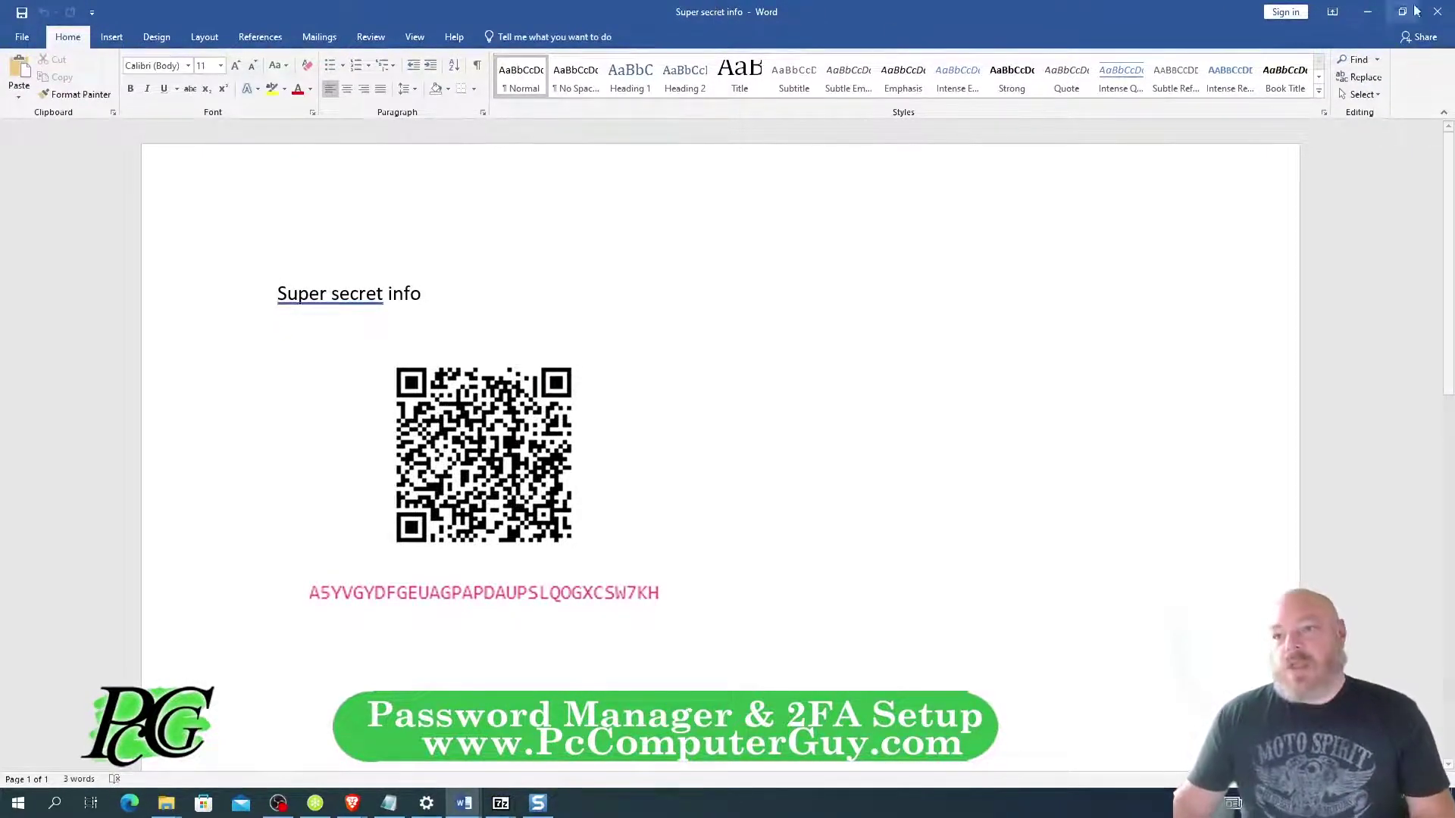
pyautogui.click(1368, 12)
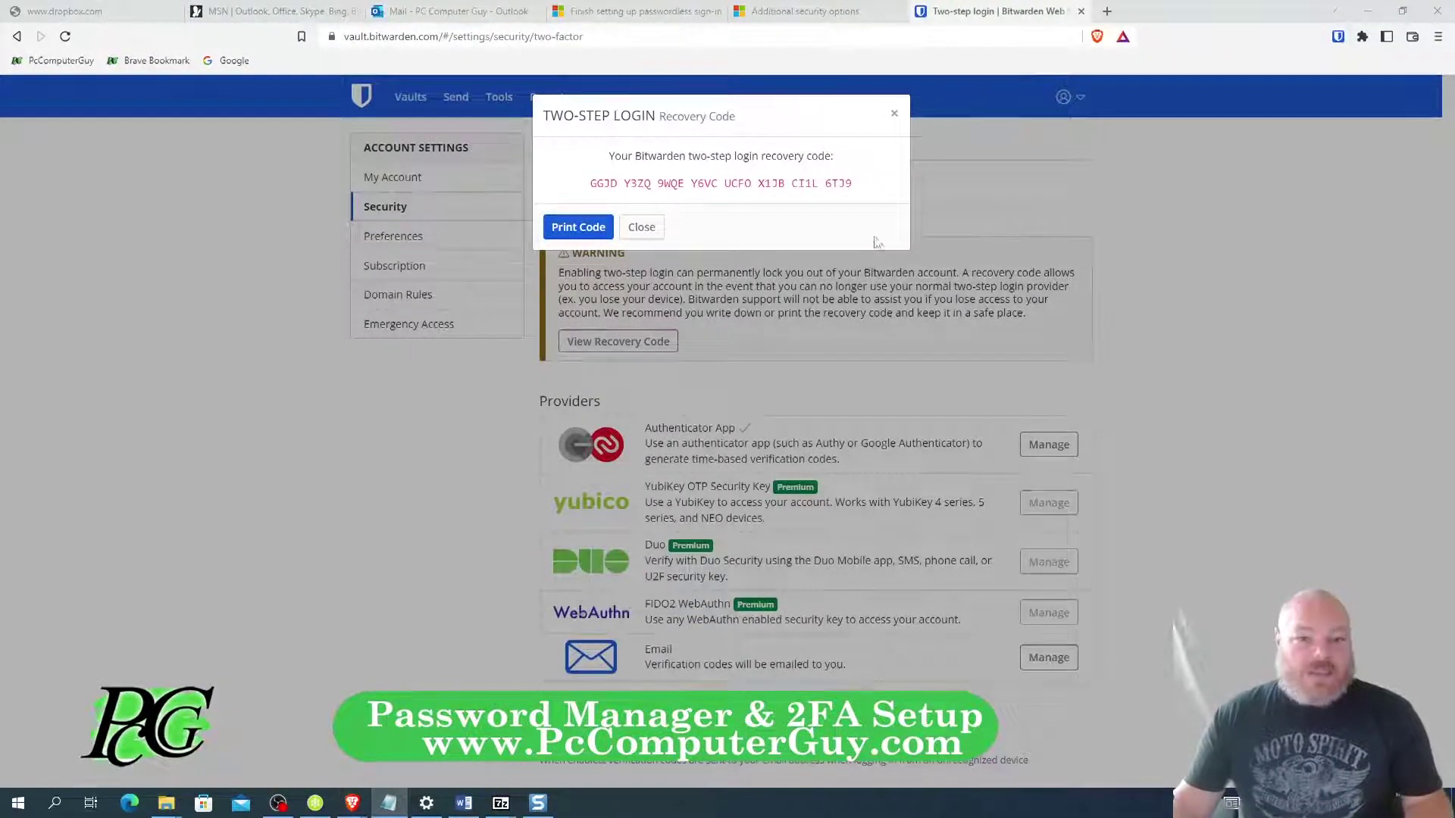
pyautogui.click(641, 227)
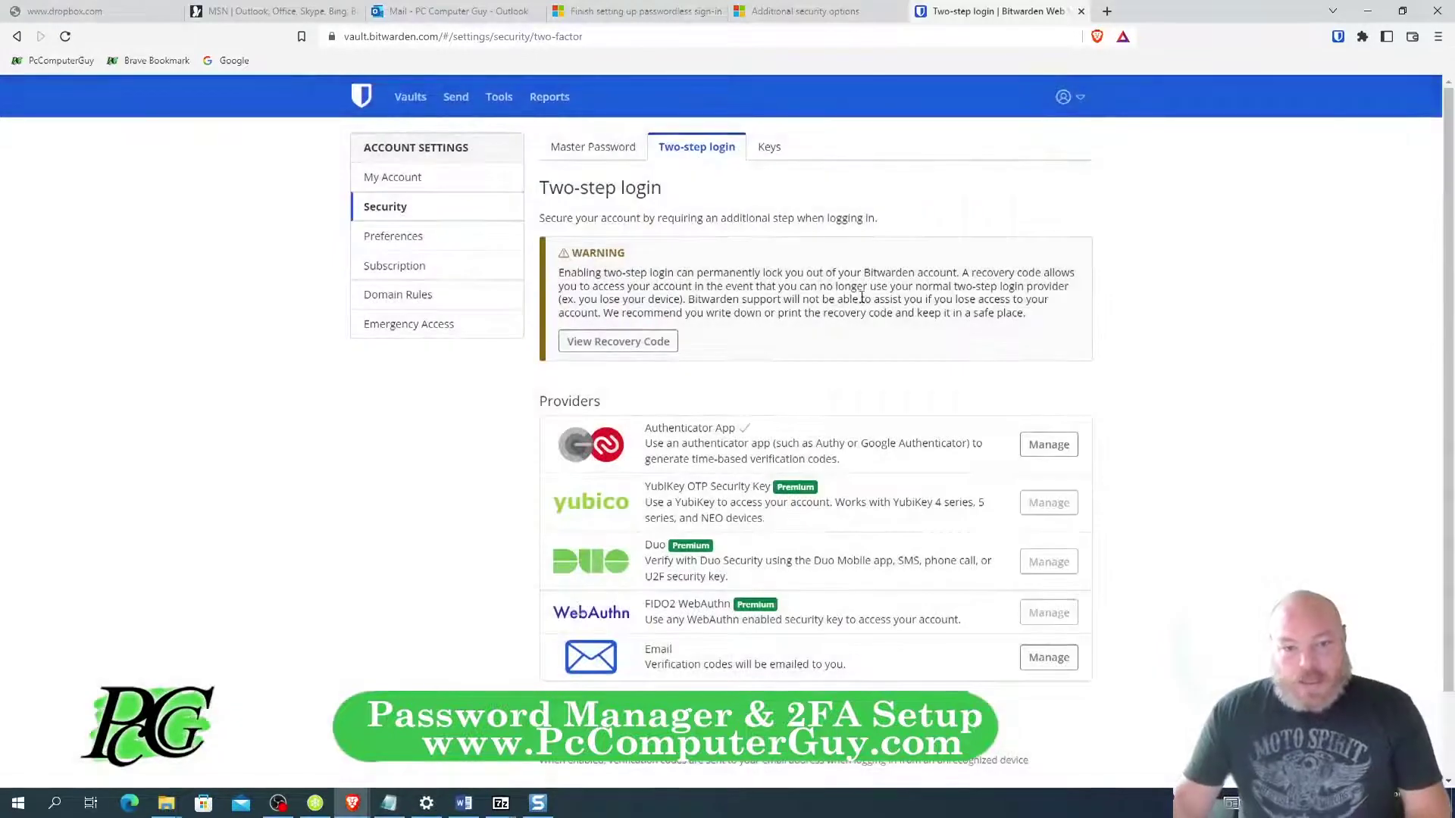
pyautogui.scroll(-2, 864, 303)
pyautogui.scroll(2, 861, 303)
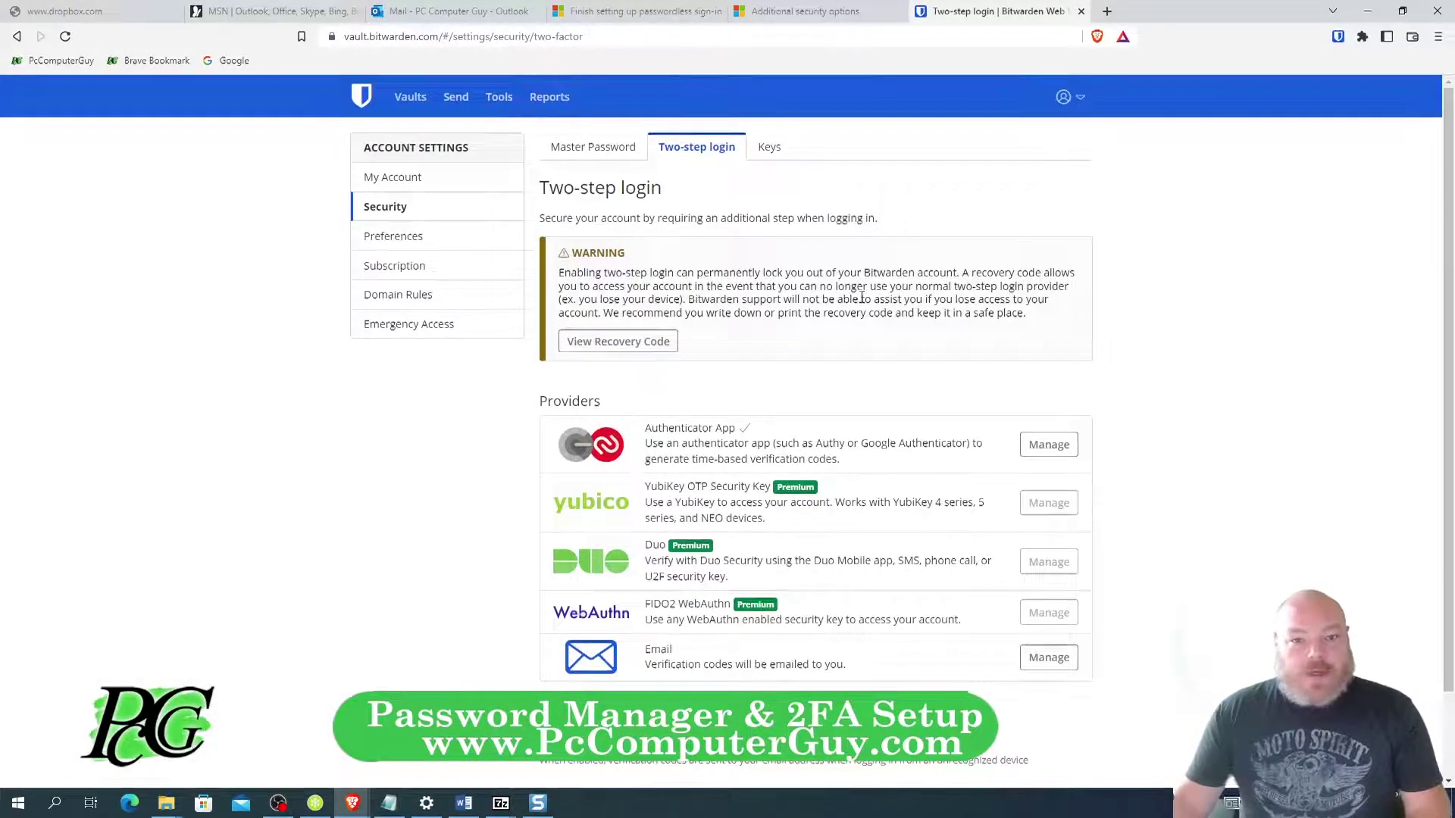